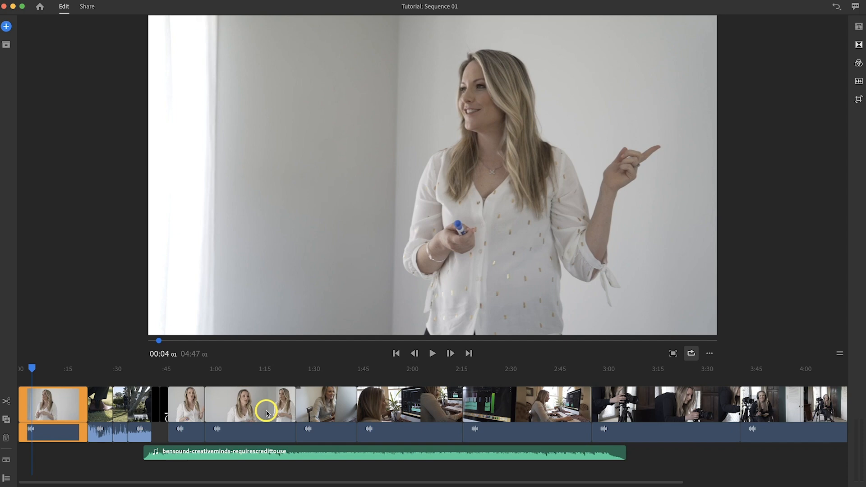
- Trim the end of the first timeline clip back to about 00:19 and cut a short piece off its start
{"action": "left_click", "coordinate": [75, 401]}
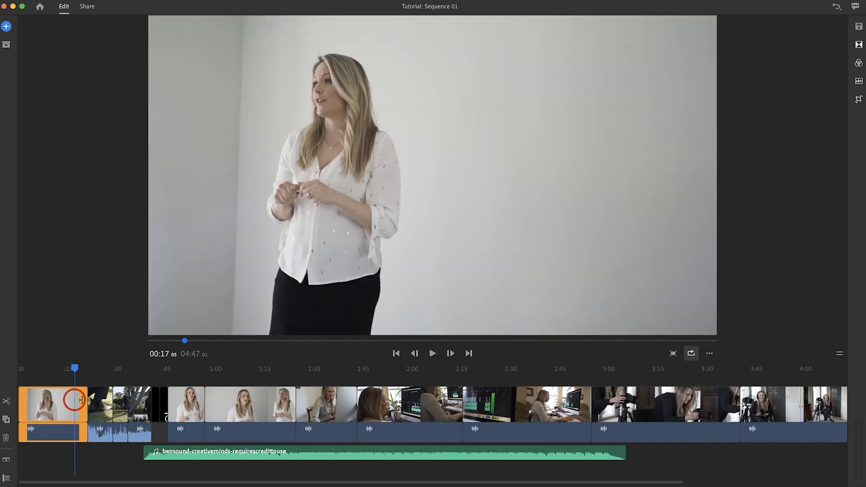
{"action": "left_click", "coordinate": [85, 404]}
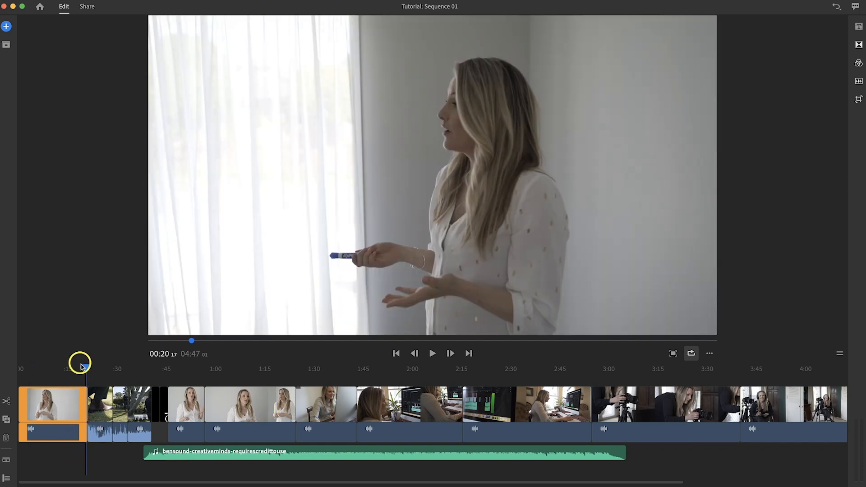
{"action": "left_click_drag", "start_coordinate": [60, 370], "coordinate": [28, 370]}
{"action": "key", "text": "space"}
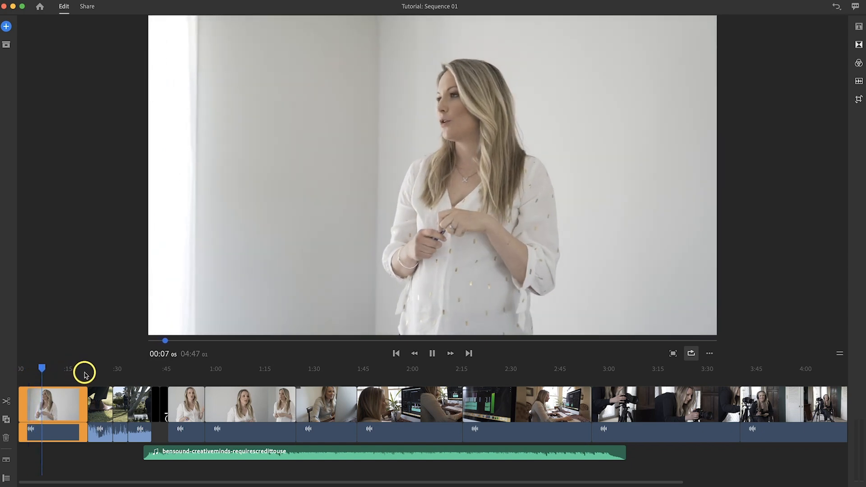
{"action": "key", "text": "space"}
{"action": "left_click_drag", "start_coordinate": [46, 366], "coordinate": [84, 371]}
{"action": "left_click_drag", "start_coordinate": [84, 403], "coordinate": [78, 400]}
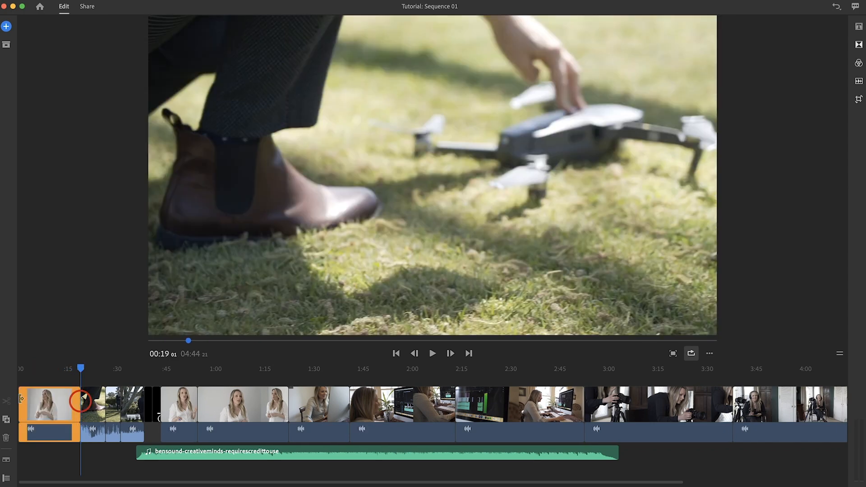
{"action": "left_click_drag", "start_coordinate": [20, 400], "coordinate": [29, 399]}
- Split the first timeline clip at 00:11:00
{"action": "left_click_drag", "start_coordinate": [74, 375], "coordinate": [45, 376]}
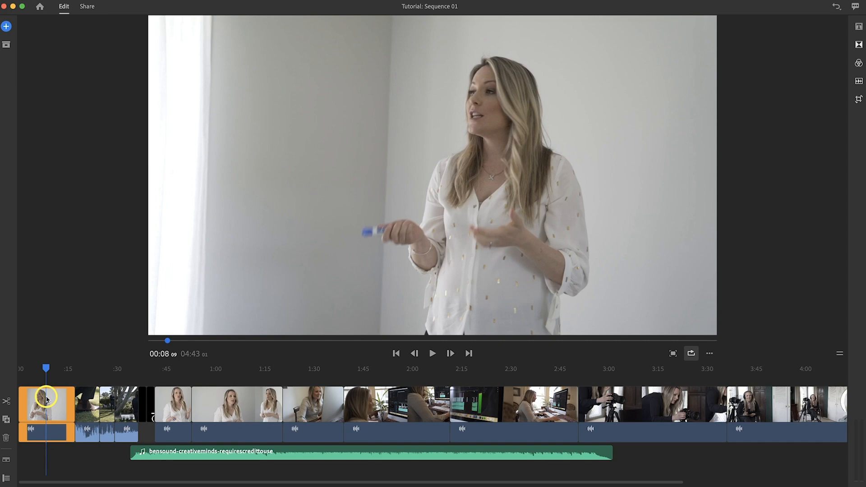
{"action": "left_click_drag", "start_coordinate": [45, 368], "coordinate": [54, 370]}
{"action": "left_click", "coordinate": [54, 370]}
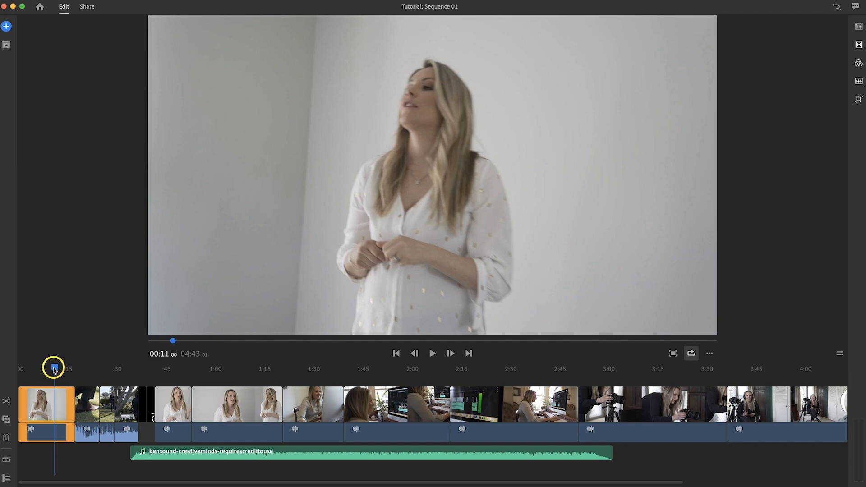
{"action": "left_click", "coordinate": [7, 402]}
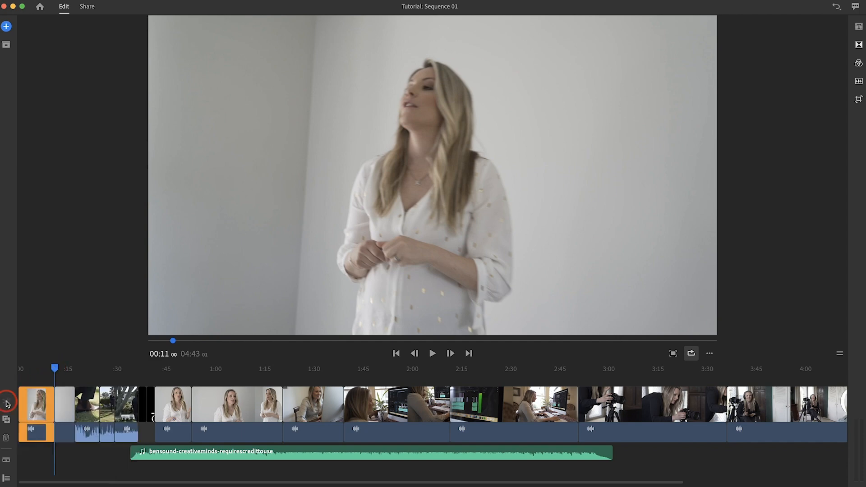
- Adjust the cut between the two pieces, extending the second piece's start and the first piece's end to about 00:14:15
{"action": "left_click_drag", "start_coordinate": [50, 398], "coordinate": [40, 429]}
{"action": "left_click", "coordinate": [57, 403]}
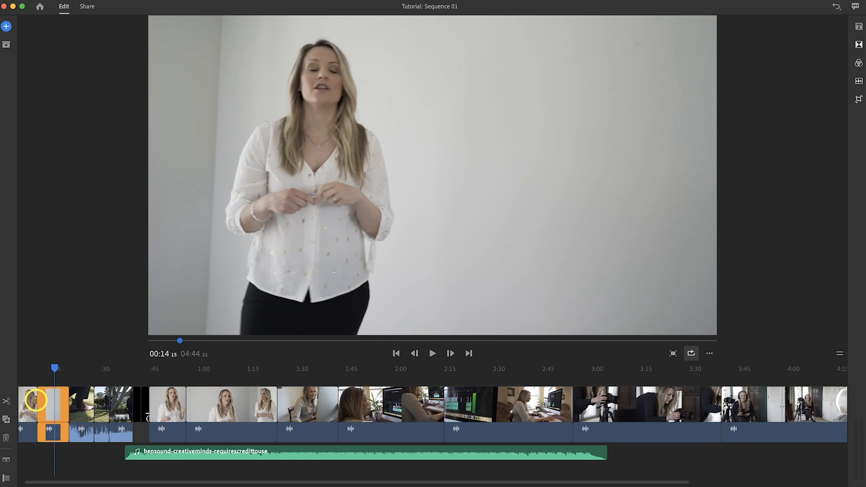
{"action": "left_click_drag", "start_coordinate": [45, 399], "coordinate": [49, 401]}
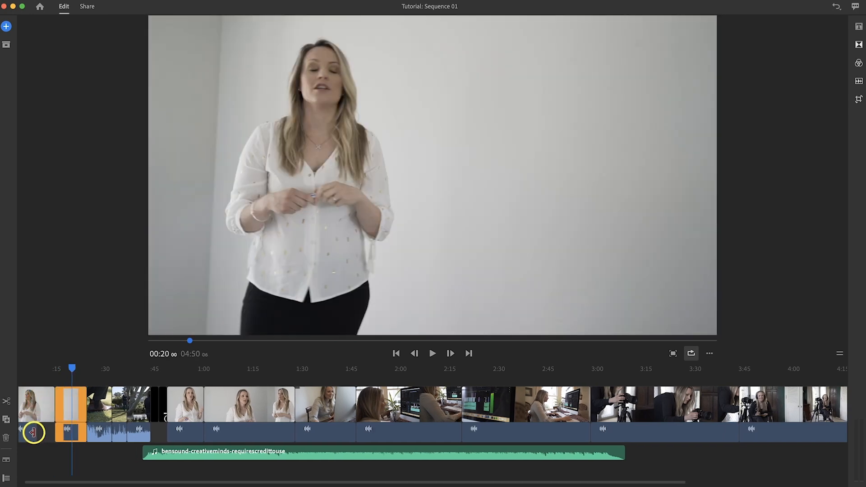
- Duplicate the opening piece of the split clip and delete the copy
{"action": "left_click_drag", "start_coordinate": [34, 433], "coordinate": [48, 433]}
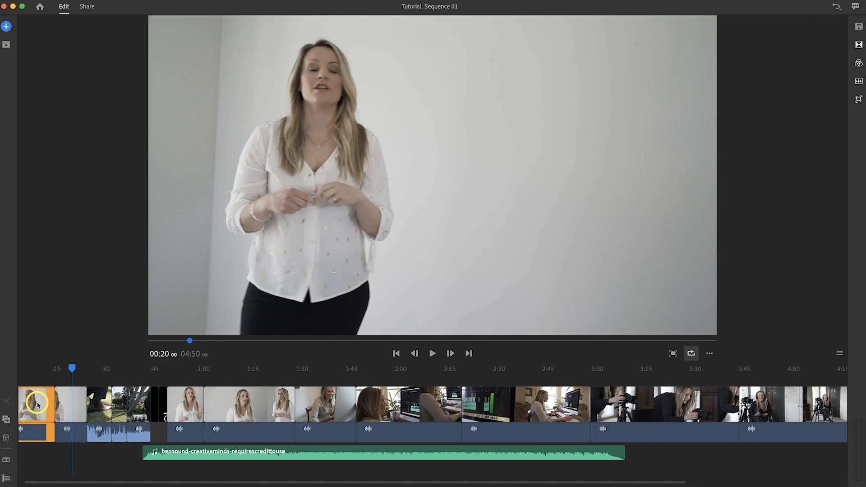
{"action": "left_click", "coordinate": [6, 421]}
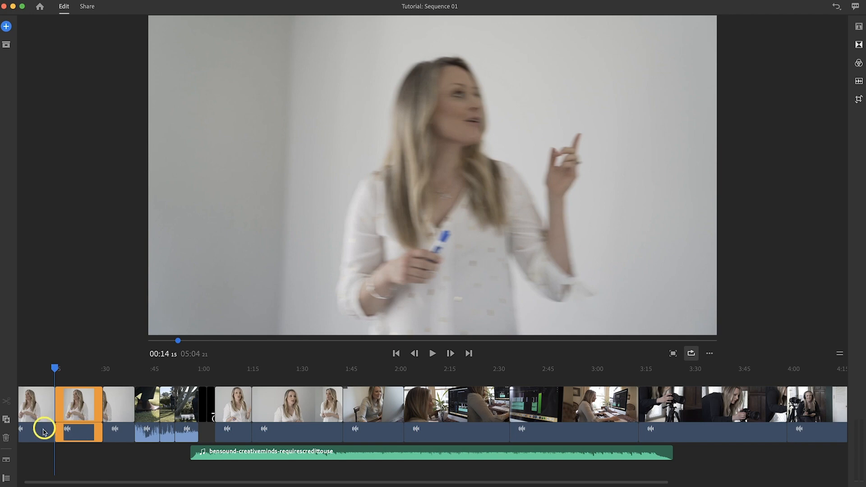
{"action": "left_click", "coordinate": [6, 438]}
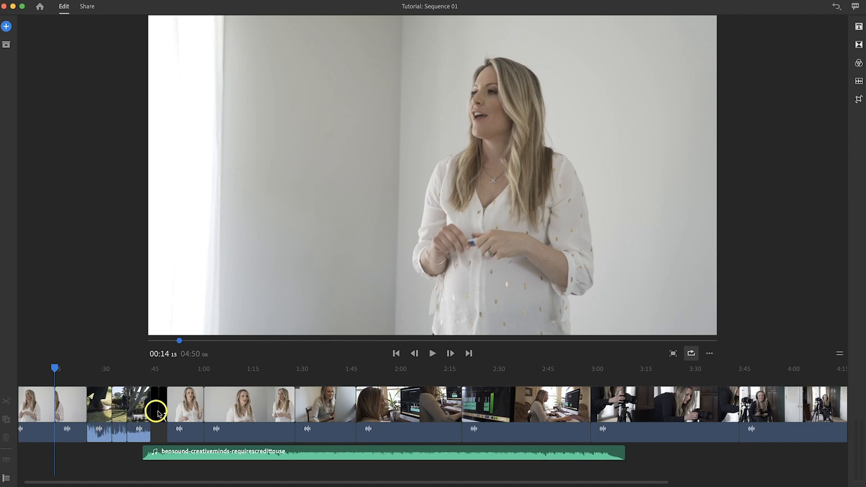
- Move the second piece of the split clip along the timeline to about 00:50, between the next two talking clips
{"action": "left_click", "coordinate": [73, 410]}
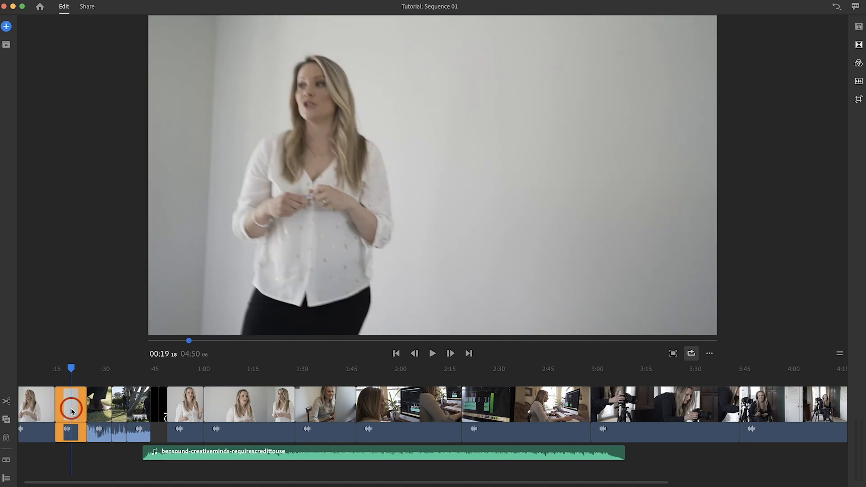
{"action": "mouse_move", "coordinate": [71, 412]}
{"action": "left_mouse_down"}
{"action": "mouse_move", "coordinate": [164, 393]}
{"action": "mouse_move", "coordinate": [119, 383]}
{"action": "mouse_move", "coordinate": [160, 384]}
{"action": "mouse_move", "coordinate": [173, 396]}
{"action": "mouse_move", "coordinate": [174, 387]}
{"action": "mouse_move", "coordinate": [184, 399]}
{"action": "left_mouse_up"}
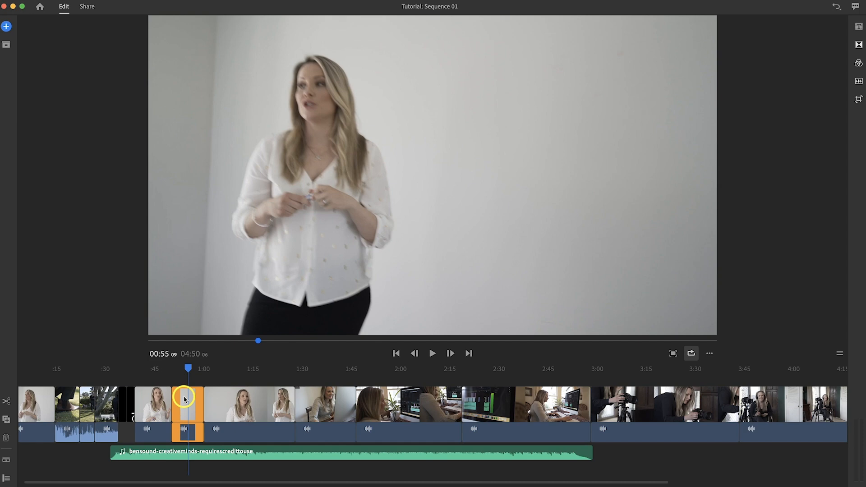
{"action": "left_click", "coordinate": [31, 402]}
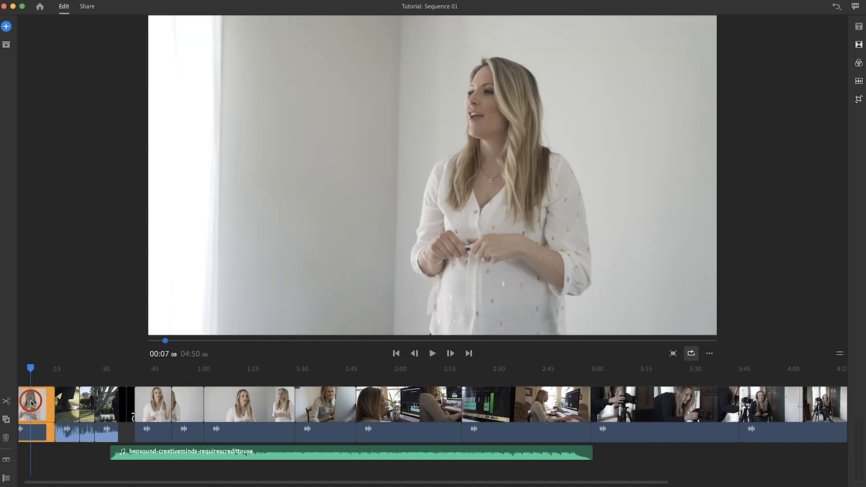
{"action": "left_click", "coordinate": [150, 406]}
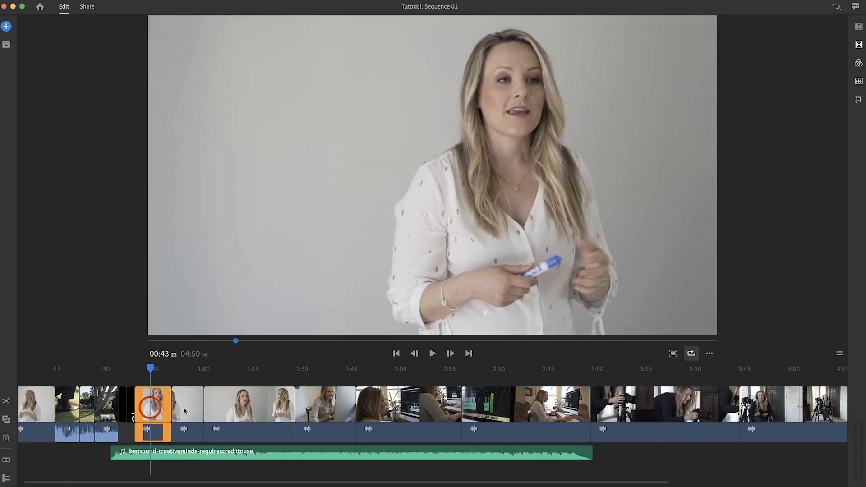
{"action": "left_click", "coordinate": [44, 407]}
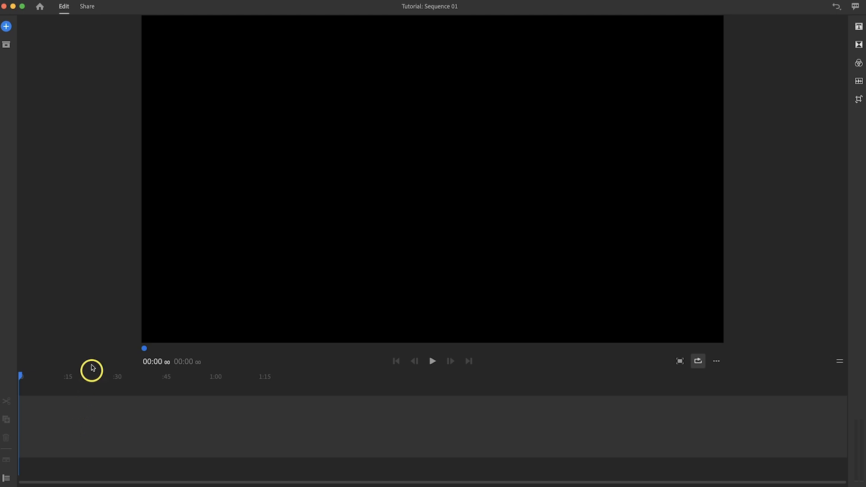
- Show the project assets and place Clip 1.mp4 at the start of the empty timeline
{"action": "left_click", "coordinate": [6, 44]}
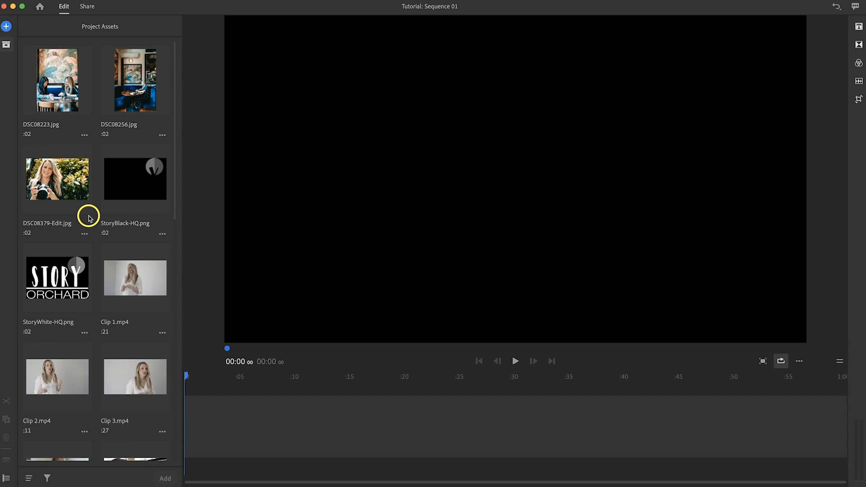
{"action": "scroll", "coordinate": [88, 217], "scroll_direction": "down", "scroll_amount": 10}
{"action": "scroll", "coordinate": [88, 216], "scroll_direction": "up", "scroll_amount": 10}
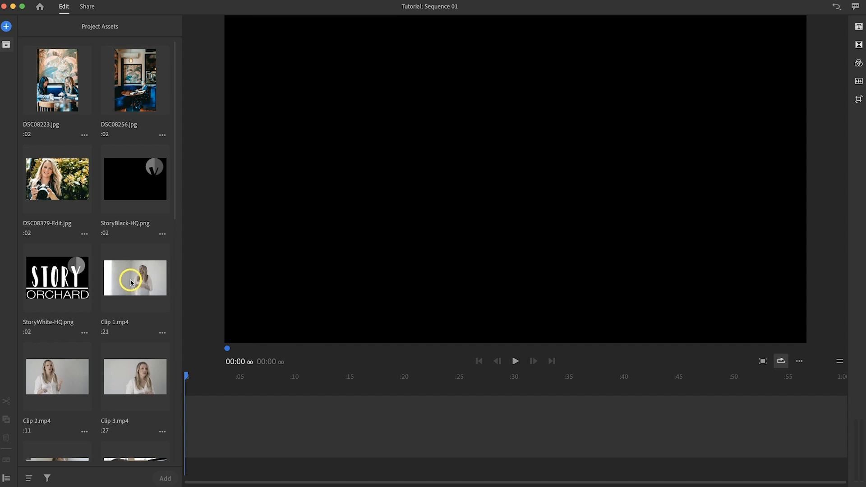
{"action": "left_click", "coordinate": [131, 283]}
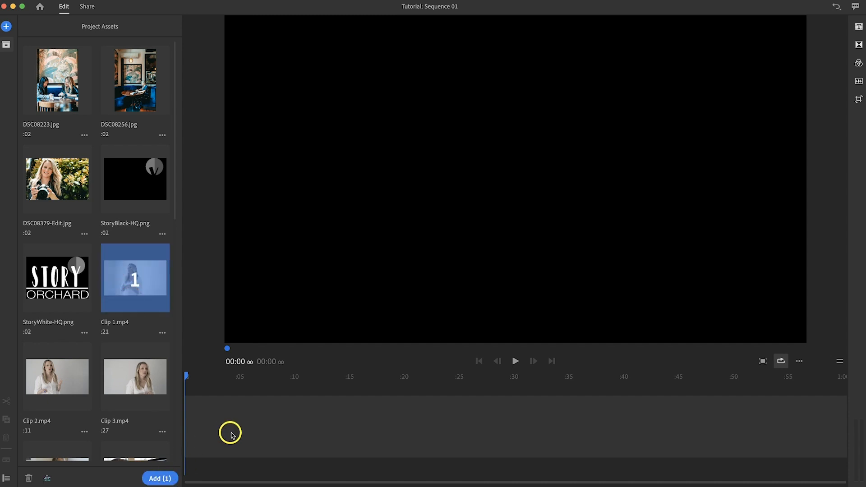
{"action": "left_click_drag", "start_coordinate": [144, 278], "coordinate": [194, 411]}
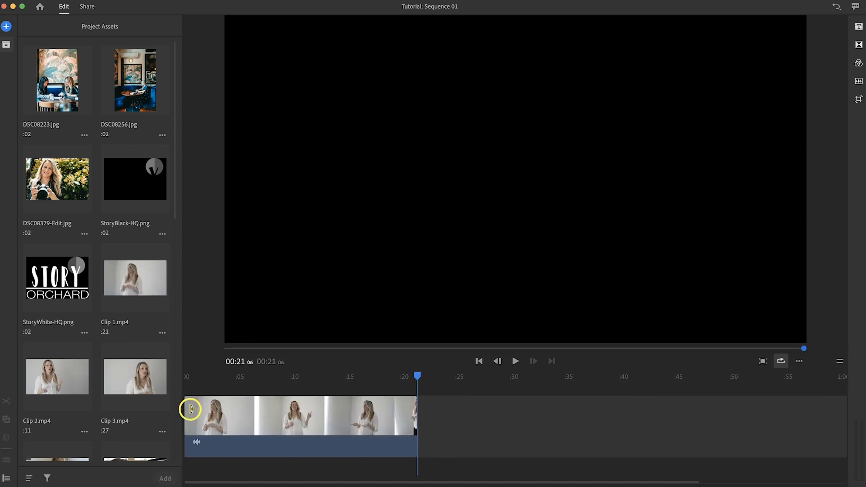
- Open Clip 1.mp4 from the project assets and trim its start to about 00:04:16 and its length to about 00:12:17
{"action": "left_click", "coordinate": [165, 335]}
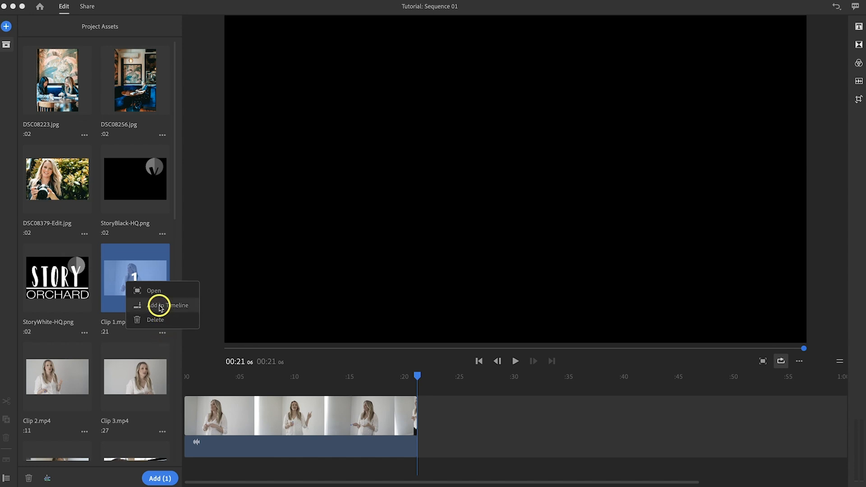
{"action": "left_click", "coordinate": [154, 292]}
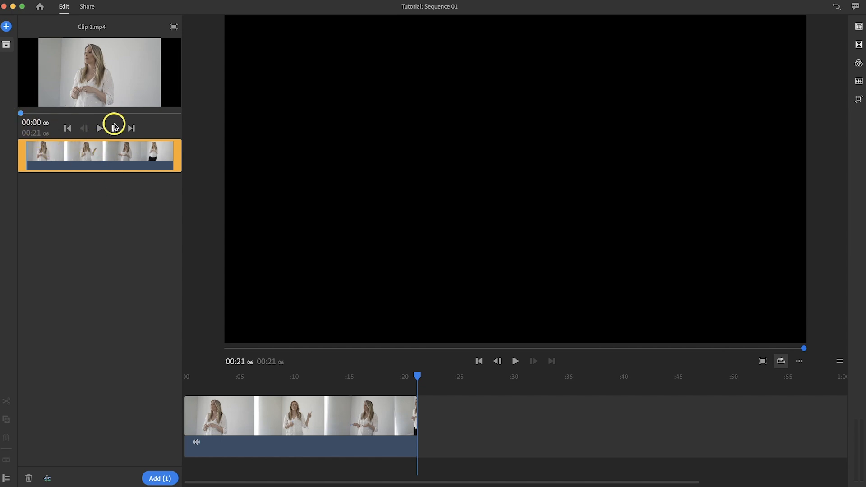
{"action": "left_click", "coordinate": [100, 128]}
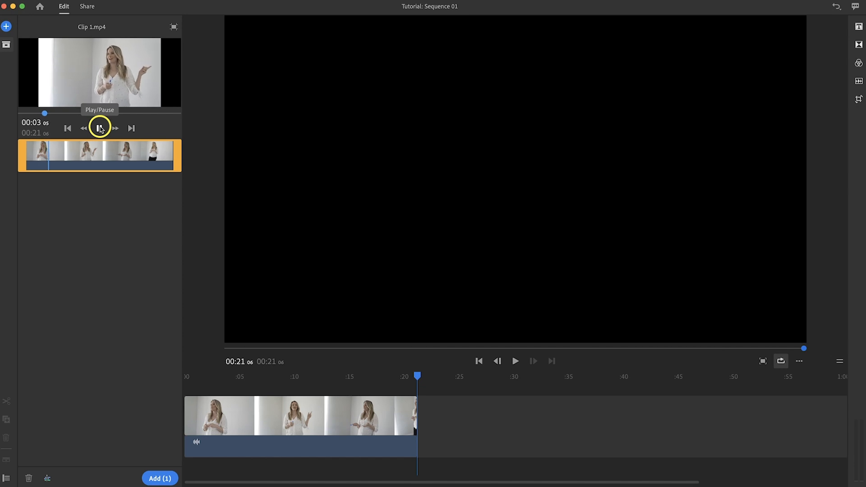
{"action": "left_click", "coordinate": [100, 128]}
{"action": "left_click_drag", "start_coordinate": [31, 153], "coordinate": [54, 154]}
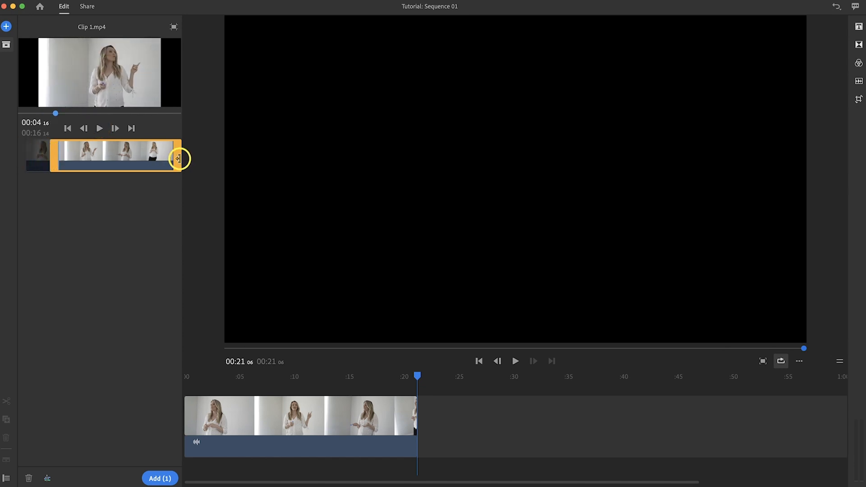
{"action": "left_click_drag", "start_coordinate": [180, 156], "coordinate": [154, 156]}
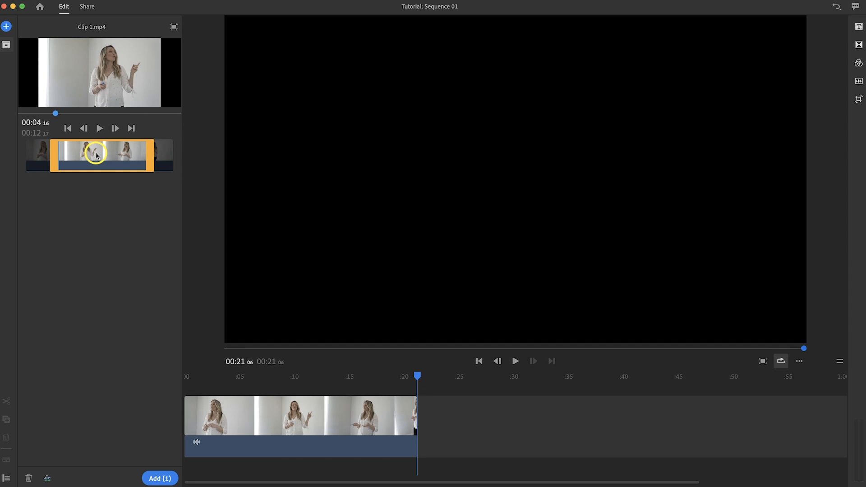
- Add the trimmed Clip 1.mp4 after the existing timeline clip and return to the project assets list
{"action": "left_click", "coordinate": [160, 479]}
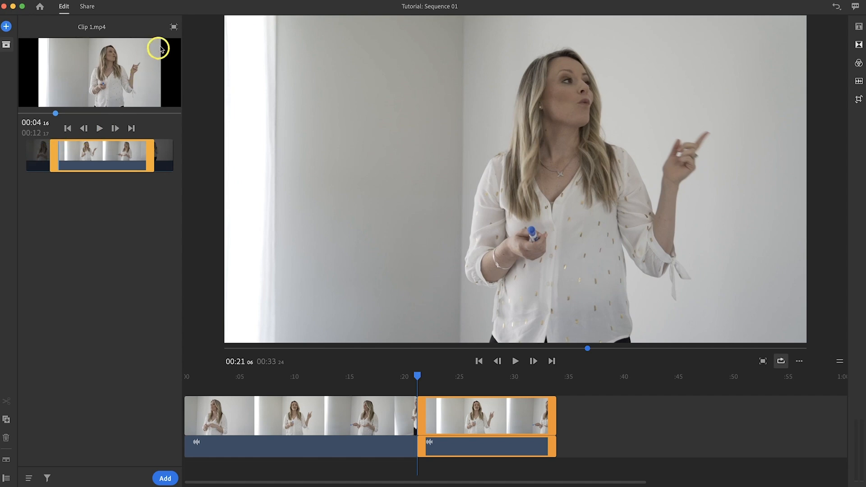
{"action": "left_click", "coordinate": [175, 28]}
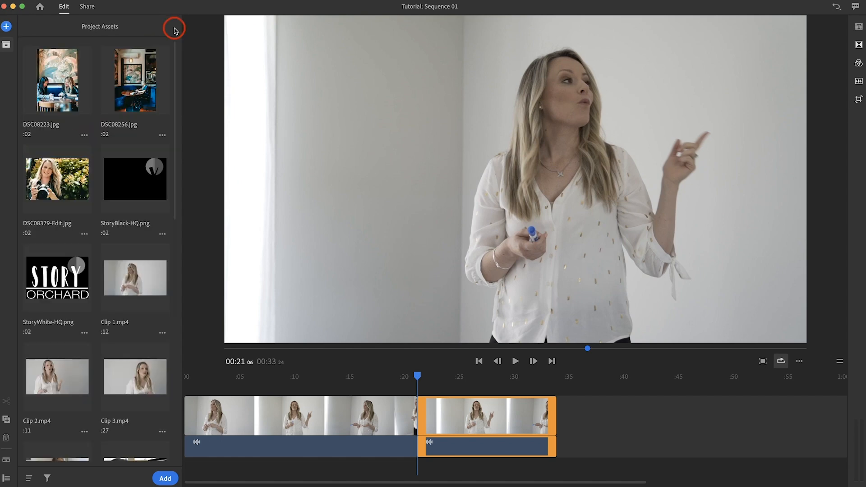
{"action": "scroll", "coordinate": [136, 276], "scroll_direction": "down", "scroll_amount": 10}
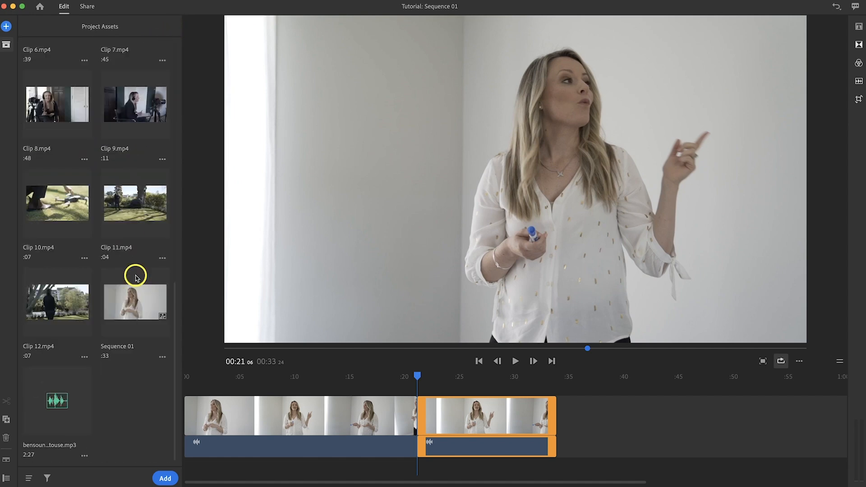
{"action": "scroll", "coordinate": [135, 277], "scroll_direction": "up", "scroll_amount": 10}
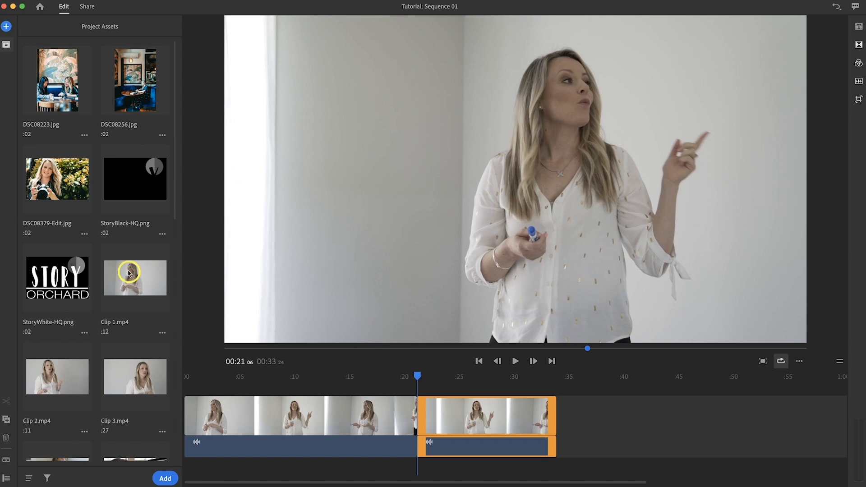
- Add DSC08379-Edit.jpg, Clip 1.mp4 and Clip 2.mp4 to the timeline together, in that order
{"action": "left_click", "coordinate": [70, 182]}
{"action": "left_click", "coordinate": [131, 270]}
{"action": "left_click", "coordinate": [48, 359]}
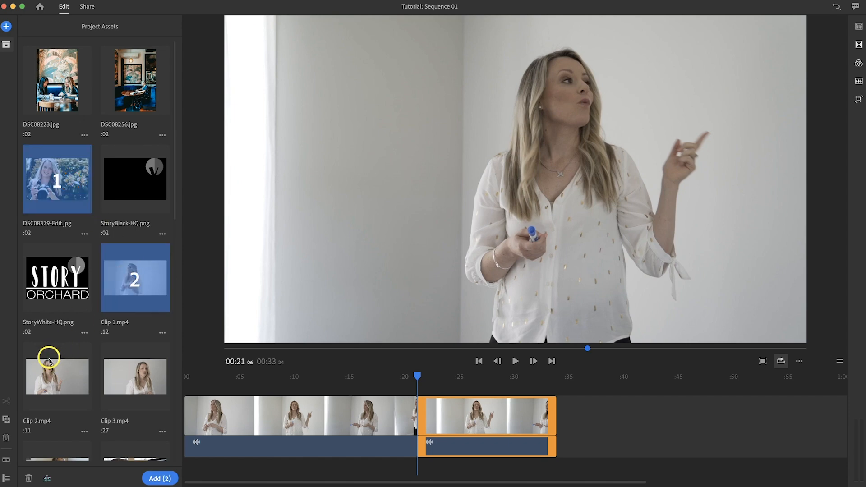
{"action": "scroll", "coordinate": [124, 378], "scroll_direction": "down", "scroll_amount": 10}
{"action": "scroll", "coordinate": [122, 376], "scroll_direction": "up", "scroll_amount": 5}
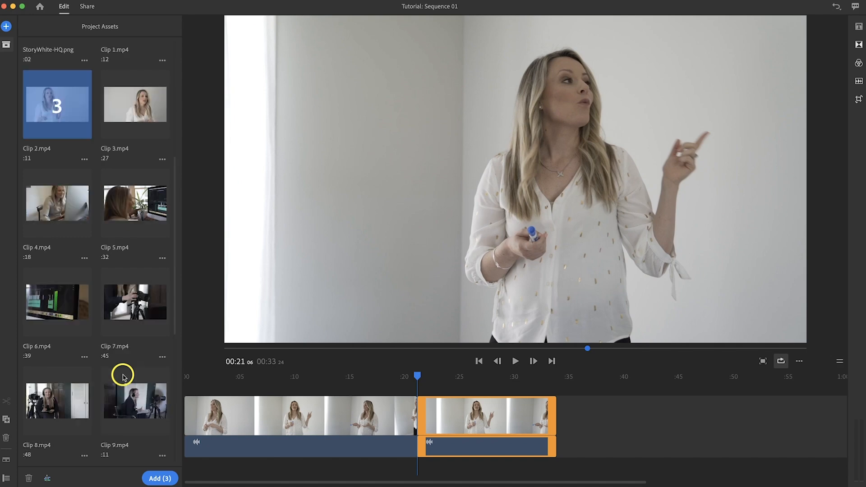
{"action": "left_click", "coordinate": [163, 479]}
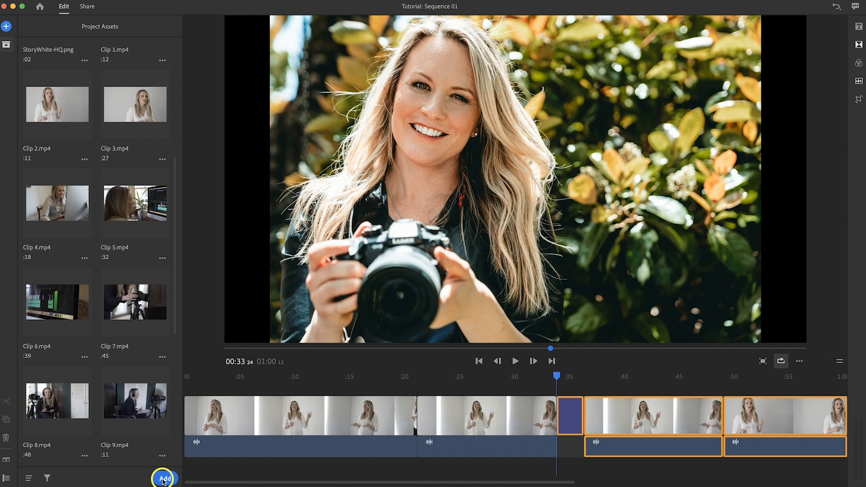
- Filter the project assets to audio files only
{"action": "left_click", "coordinate": [48, 477]}
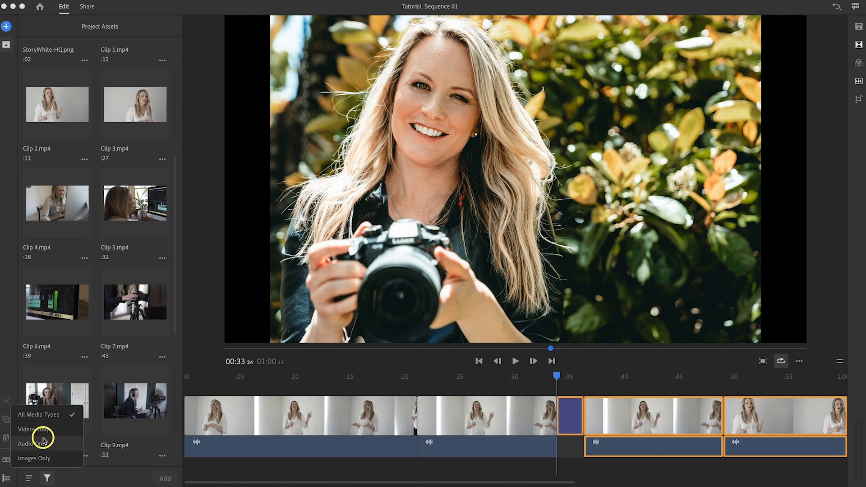
{"action": "left_click", "coordinate": [44, 445]}
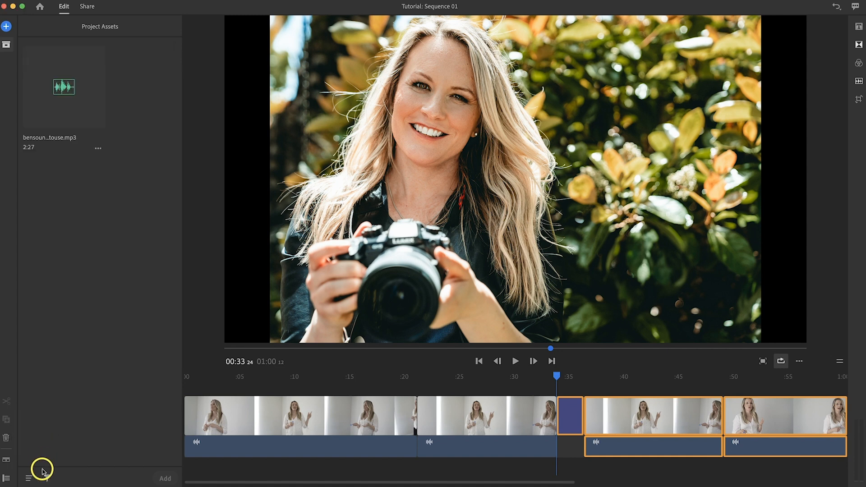
- Reset the project assets filter to show all media types and browse the full list
{"action": "left_click", "coordinate": [30, 478]}
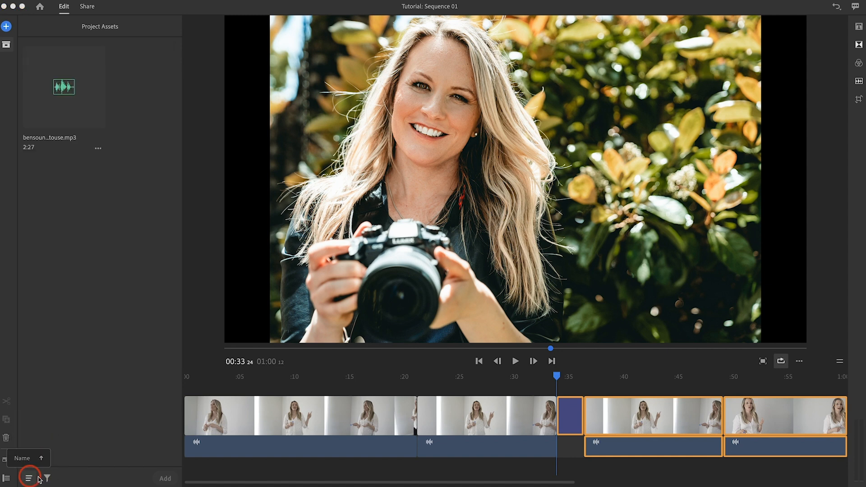
{"action": "left_click", "coordinate": [47, 478]}
{"action": "left_click", "coordinate": [41, 415]}
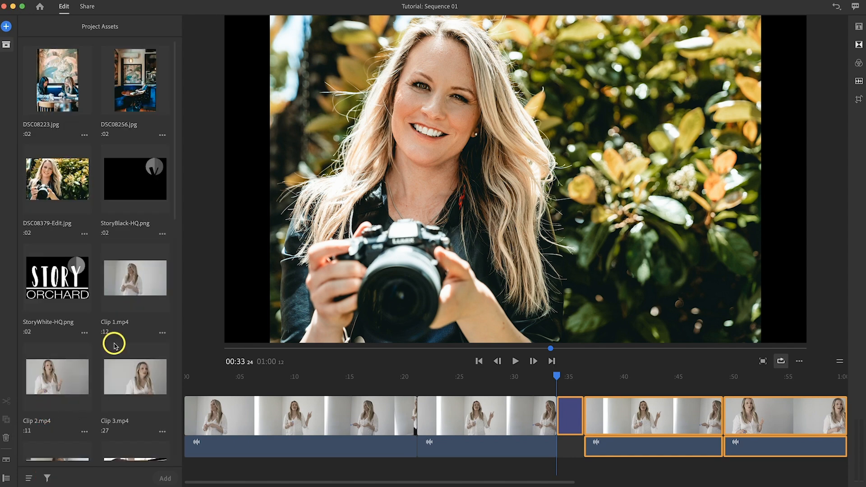
{"action": "scroll", "coordinate": [114, 345], "scroll_direction": "down", "scroll_amount": 10}
{"action": "scroll", "coordinate": [113, 345], "scroll_direction": "up", "scroll_amount": 10}
- Create a new sequence named "Sequence 2" from Clip 2.mp4 in the project assets
{"action": "left_click", "coordinate": [74, 366]}
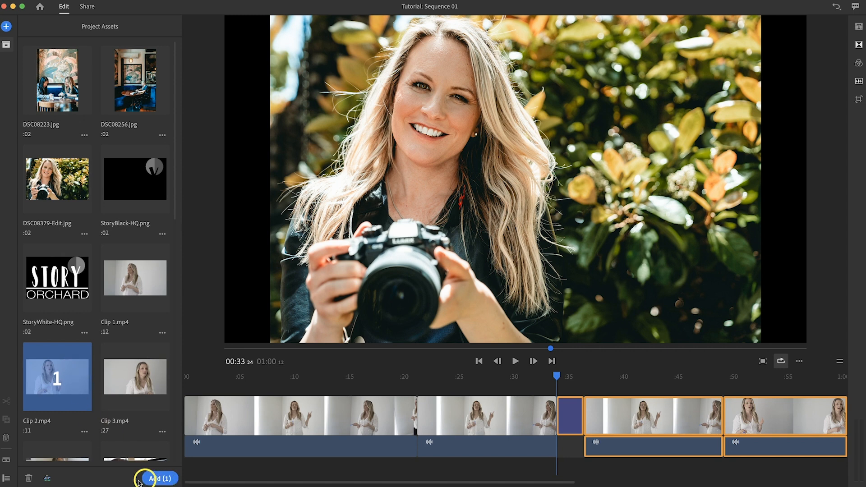
{"action": "left_click", "coordinate": [47, 478]}
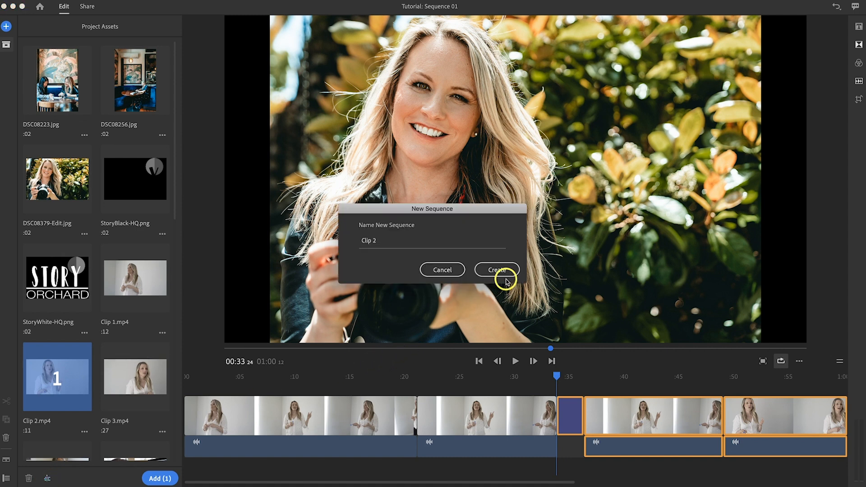
{"action": "left_click", "coordinate": [374, 241]}
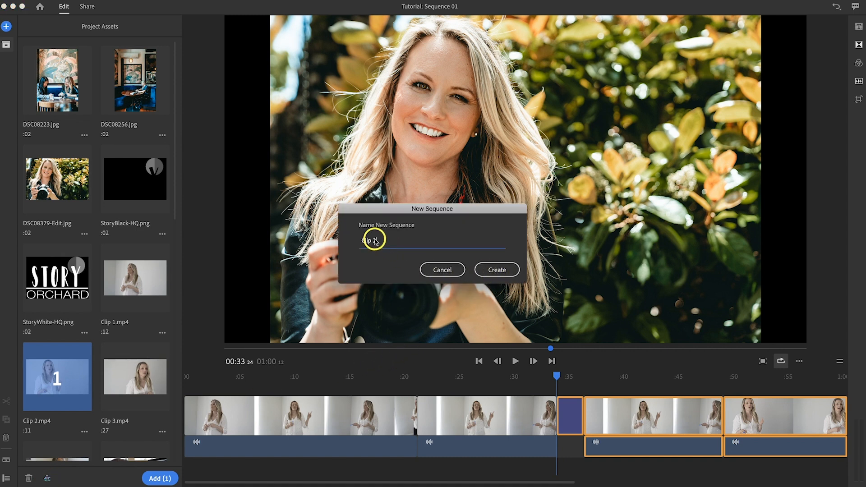
{"action": "left_click", "coordinate": [375, 240]}
{"action": "key", "text": "BackSpace"}
{"action": "key", "text": "BackSpace"}
{"action": "key", "text": "BackSpace"}
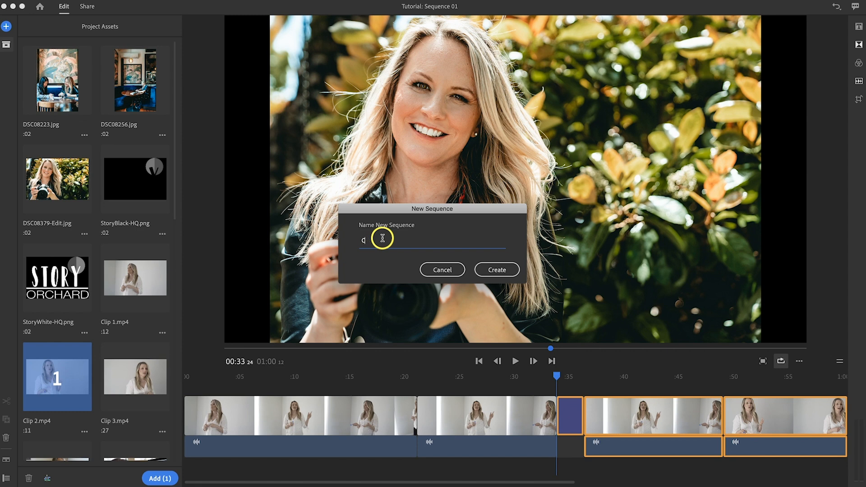
{"action": "key", "text": "BackSpace"}
{"action": "type", "text": "Sequence 2"}
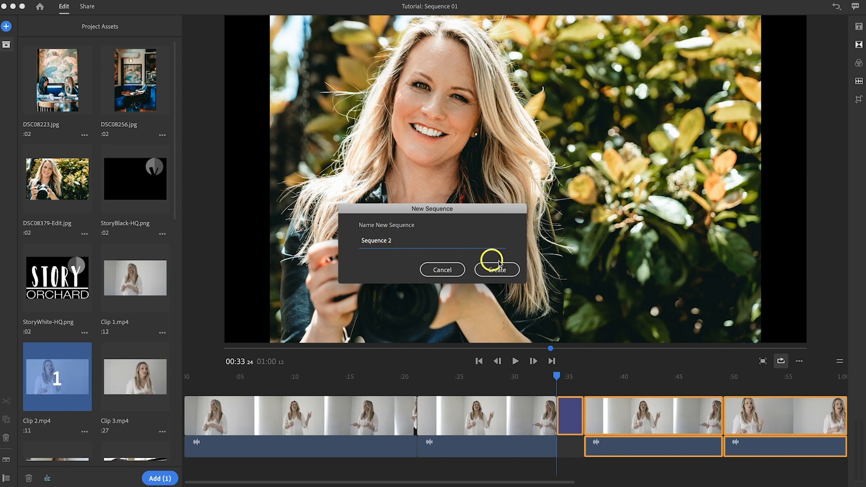
{"action": "left_click", "coordinate": [511, 269]}
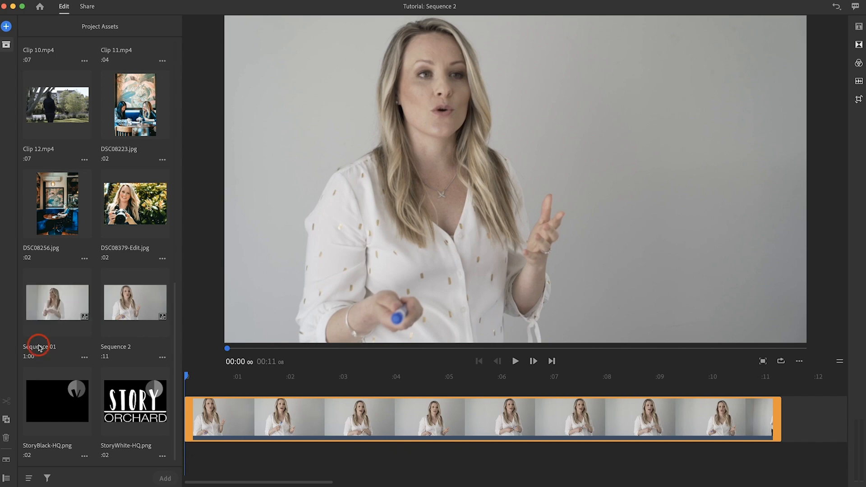
- Reopen Sequence 01 and add the full-length Clip 1 from the Footage folder to its timeline
{"action": "double_click", "coordinate": [59, 303]}
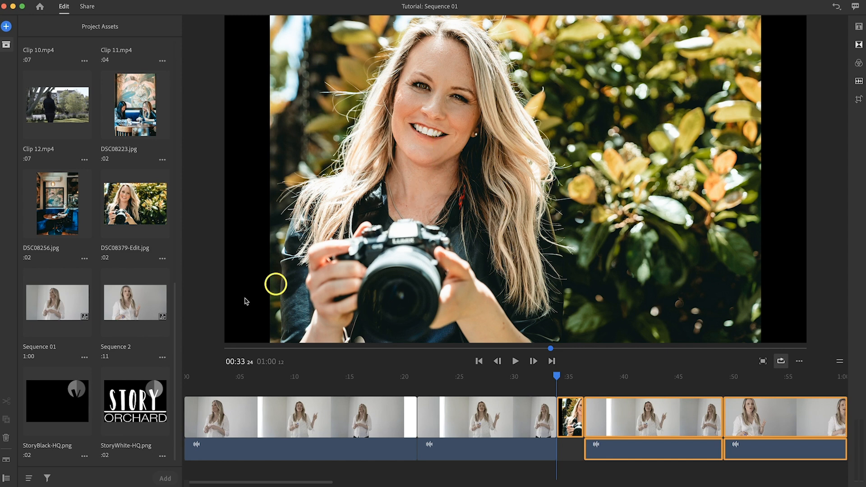
{"action": "left_click", "coordinate": [6, 26]}
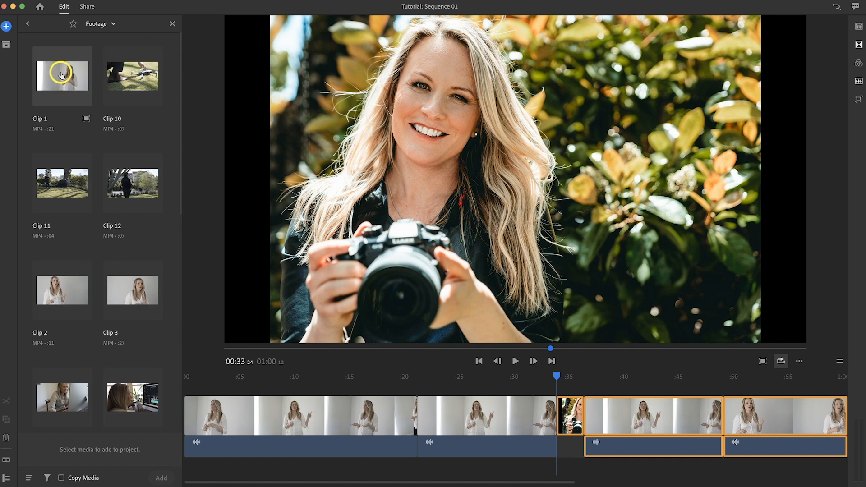
{"action": "left_click", "coordinate": [86, 118]}
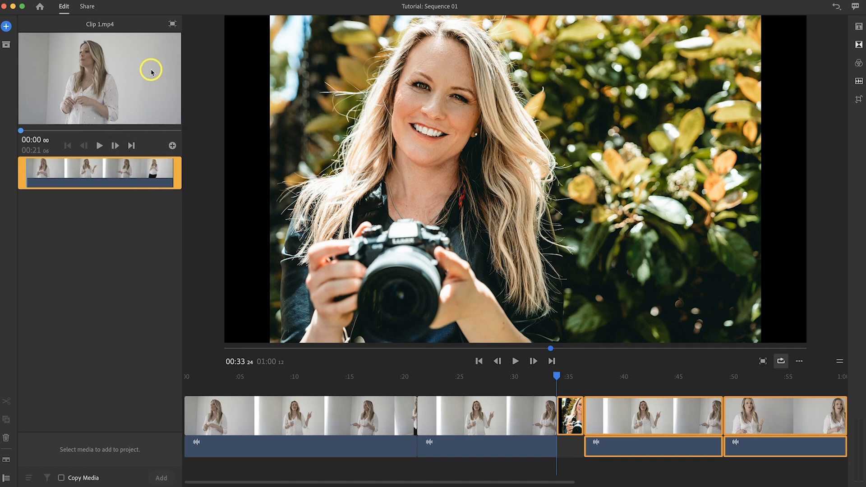
{"action": "left_click", "coordinate": [172, 146]}
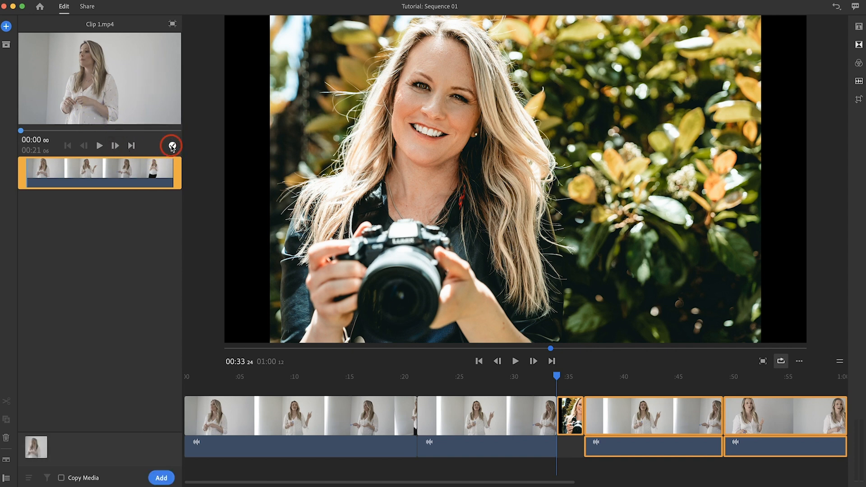
{"action": "left_click", "coordinate": [161, 478]}
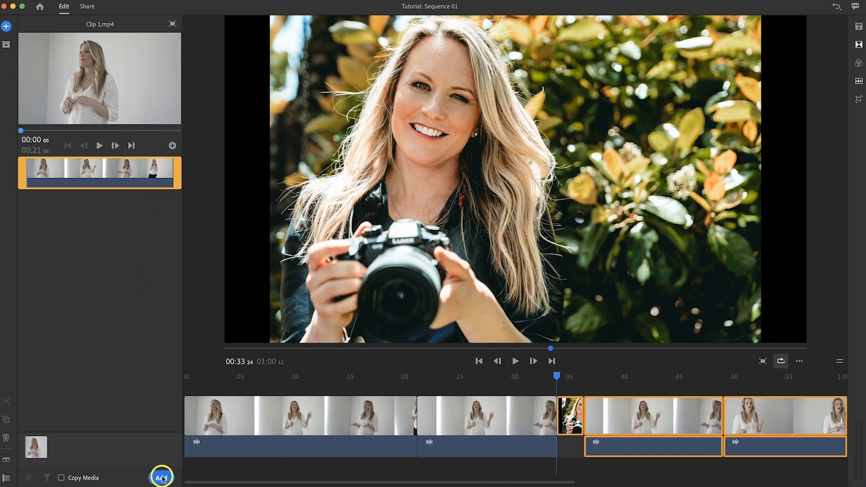
{"action": "left_click", "coordinate": [7, 45]}
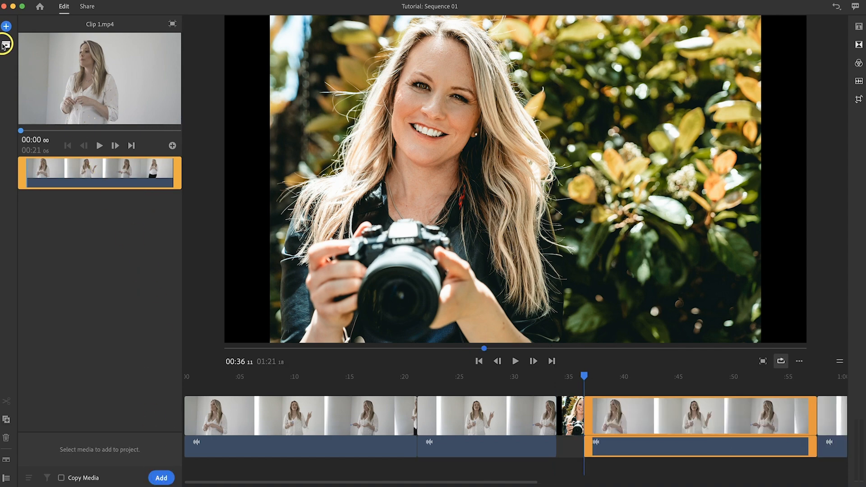
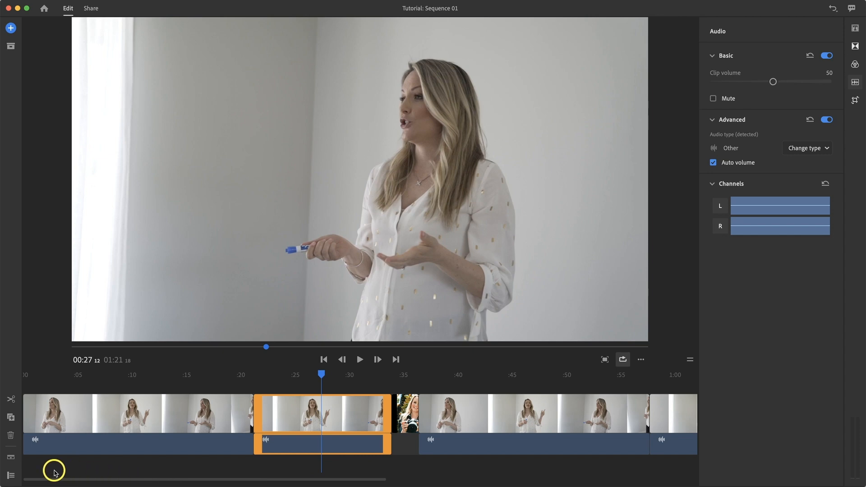
{"action": "left_click", "coordinate": [11, 460]}
{"action": "left_click", "coordinate": [11, 460]}
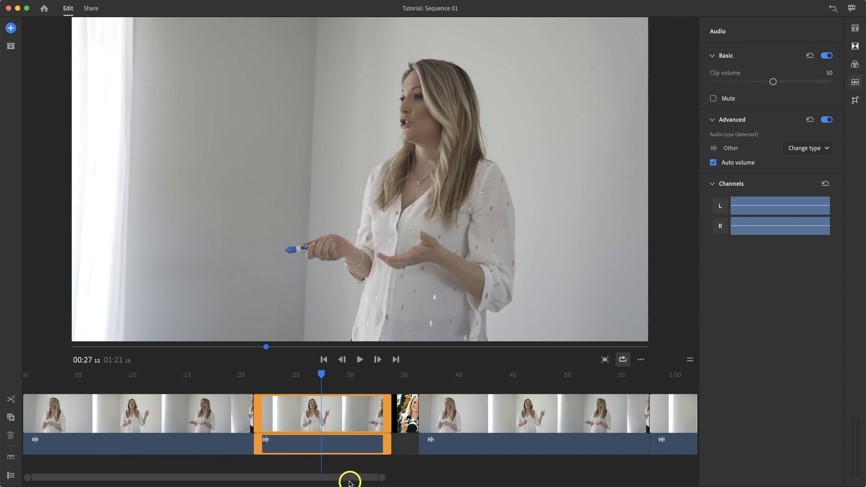
{"action": "mouse_move", "coordinate": [340, 478]}
{"action": "left_mouse_down"}
{"action": "mouse_move", "coordinate": [504, 482]}
{"action": "mouse_move", "coordinate": [325, 480]}
{"action": "left_mouse_up"}
- Reopen the project assets and filter them to videos only
{"action": "left_click", "coordinate": [14, 50]}
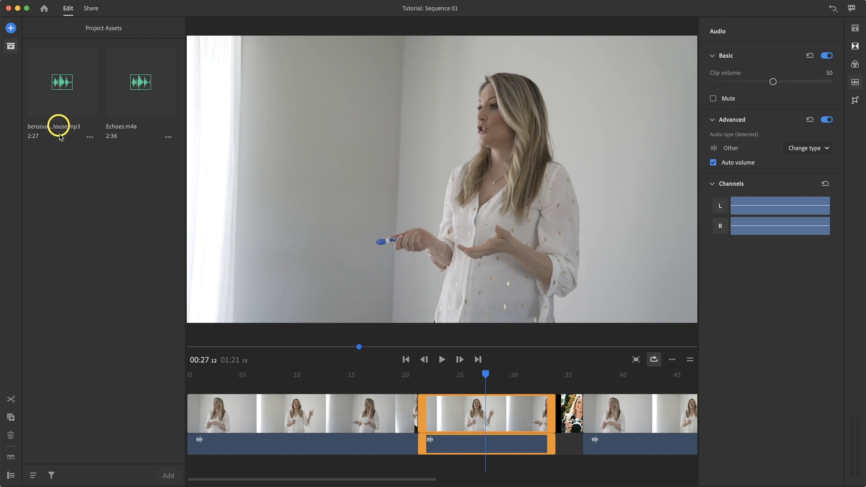
{"action": "left_click", "coordinate": [52, 475]}
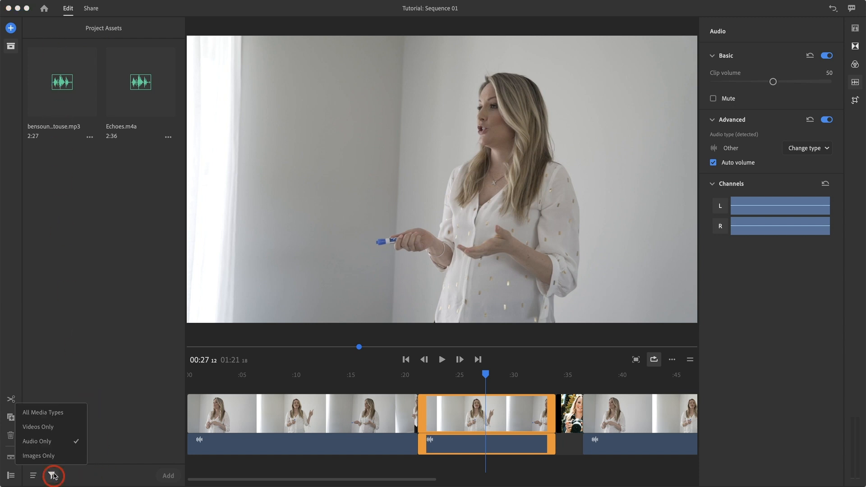
{"action": "left_click", "coordinate": [44, 434]}
- Add Clip 12.mp4 to the timeline before the photo and play its opening second
{"action": "scroll", "coordinate": [113, 383], "scroll_direction": "down", "scroll_amount": 5}
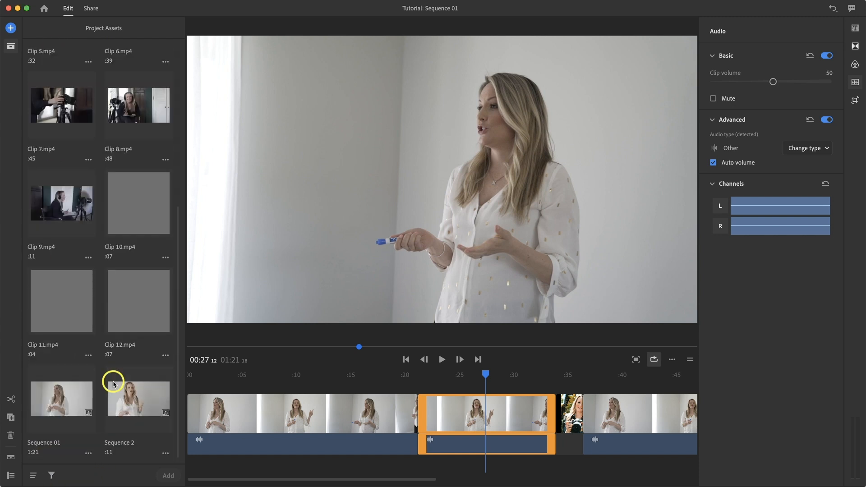
{"action": "scroll", "coordinate": [113, 384], "scroll_direction": "up", "scroll_amount": 5}
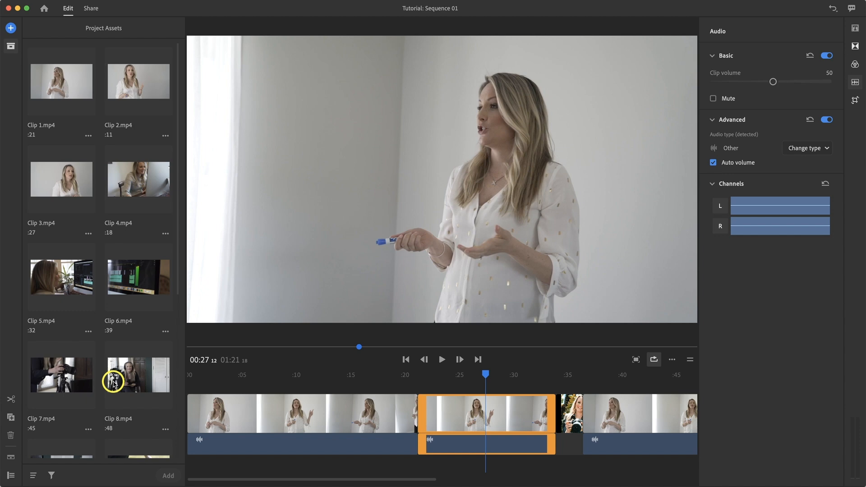
{"action": "scroll", "coordinate": [114, 383], "scroll_direction": "down", "scroll_amount": 5}
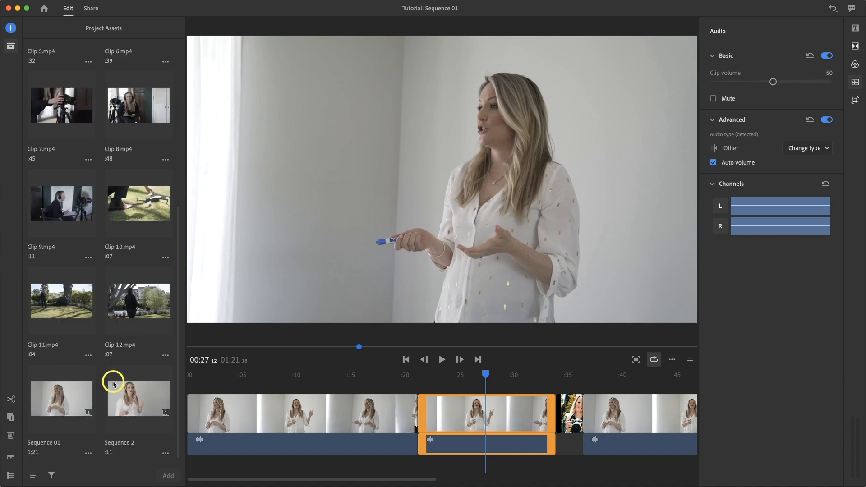
{"action": "left_click", "coordinate": [130, 309]}
{"action": "left_click", "coordinate": [163, 476]}
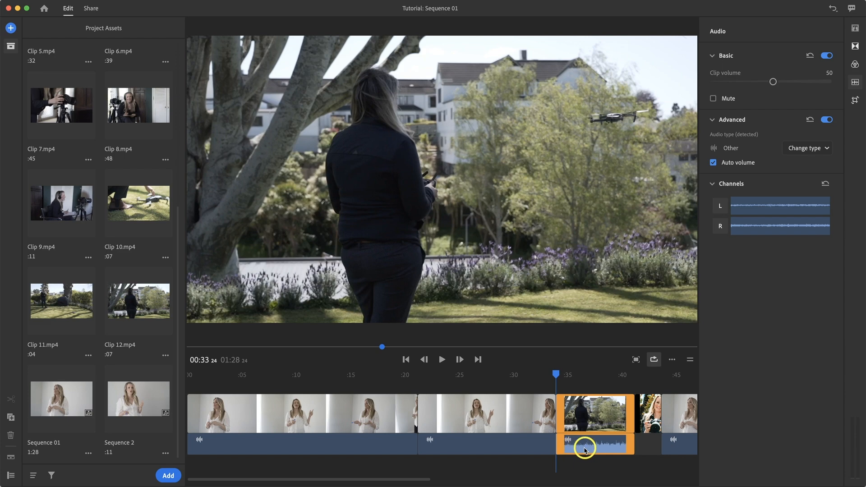
{"action": "key", "text": "space"}
{"action": "key", "text": "space"}
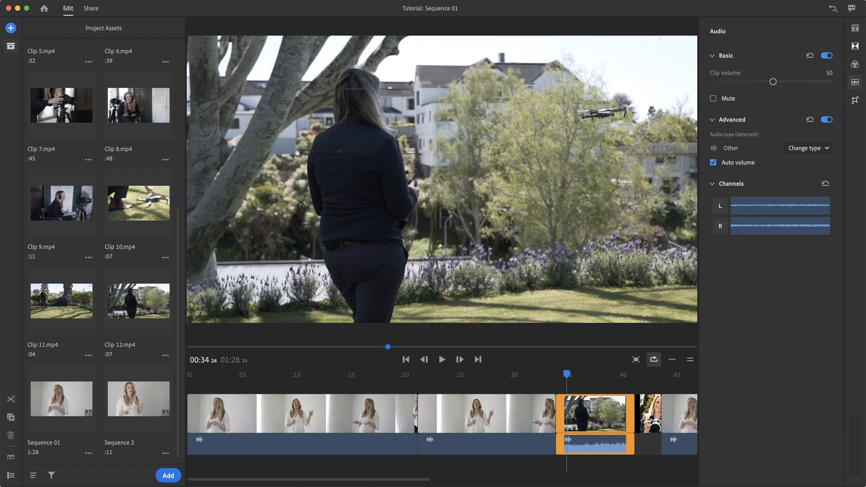
- Hide the project assets and show the track controls beside the timeline
{"action": "left_click", "coordinate": [11, 48]}
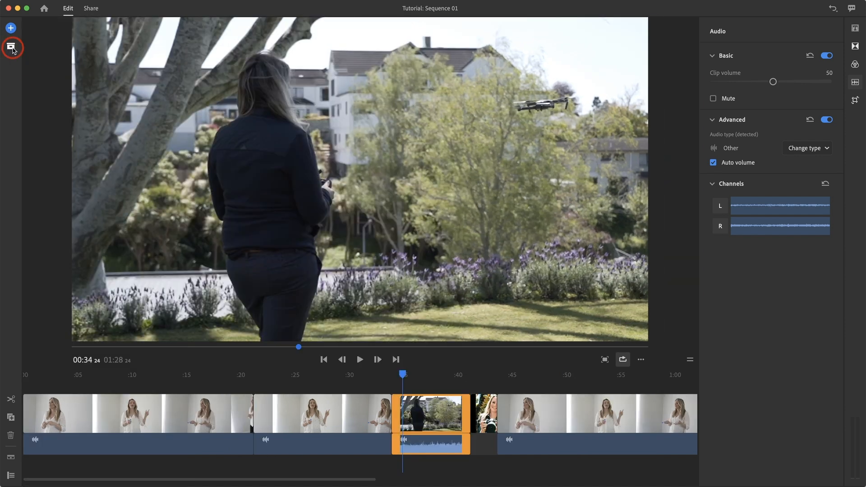
{"action": "left_click", "coordinate": [10, 458]}
{"action": "left_click", "coordinate": [11, 459]}
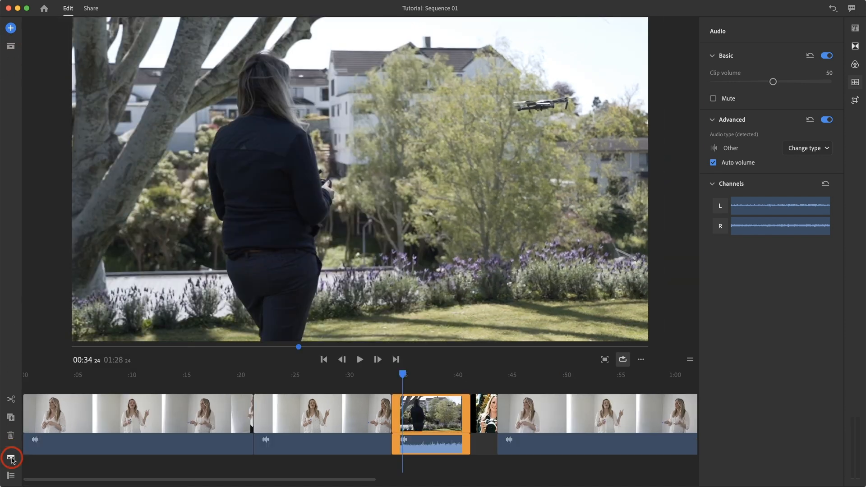
{"action": "left_click", "coordinate": [11, 459]}
{"action": "left_click", "coordinate": [11, 459]}
{"action": "left_click", "coordinate": [11, 476]}
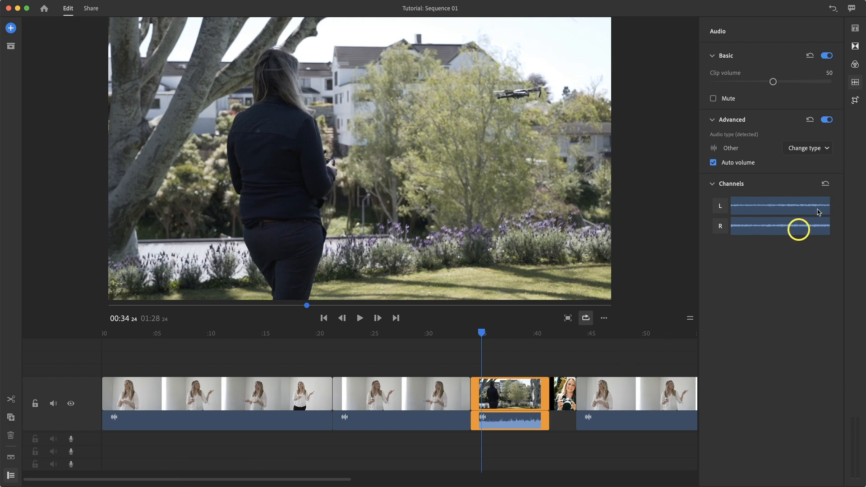
- Lower the clip volume of Clip 12.mp4 on the timeline to 40 and play it back
{"action": "left_click", "coordinate": [856, 85]}
{"action": "left_click", "coordinate": [856, 85]}
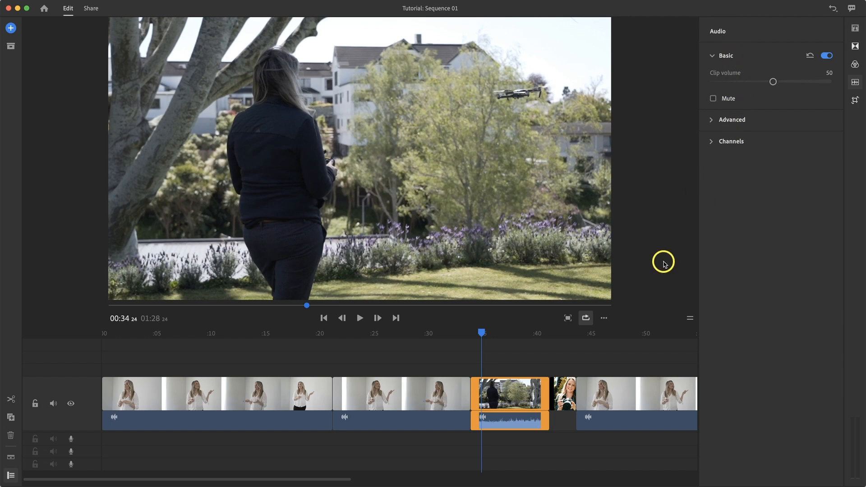
{"action": "key", "text": "Left"}
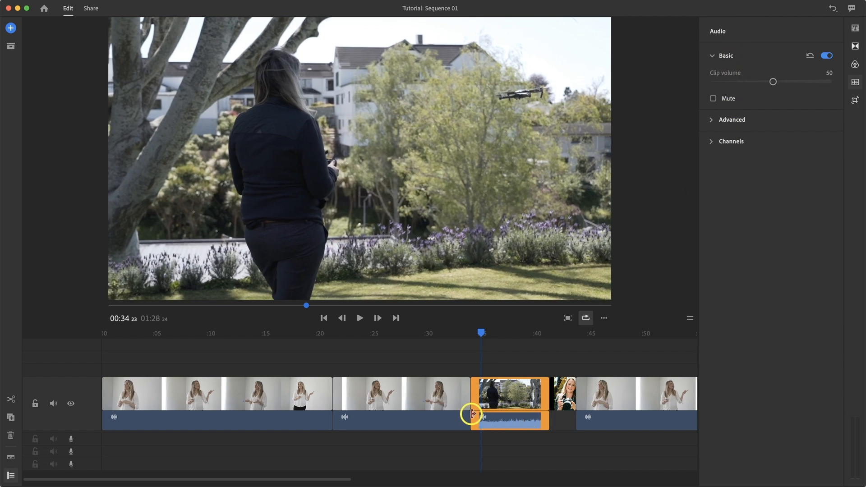
{"action": "left_click", "coordinate": [500, 410]}
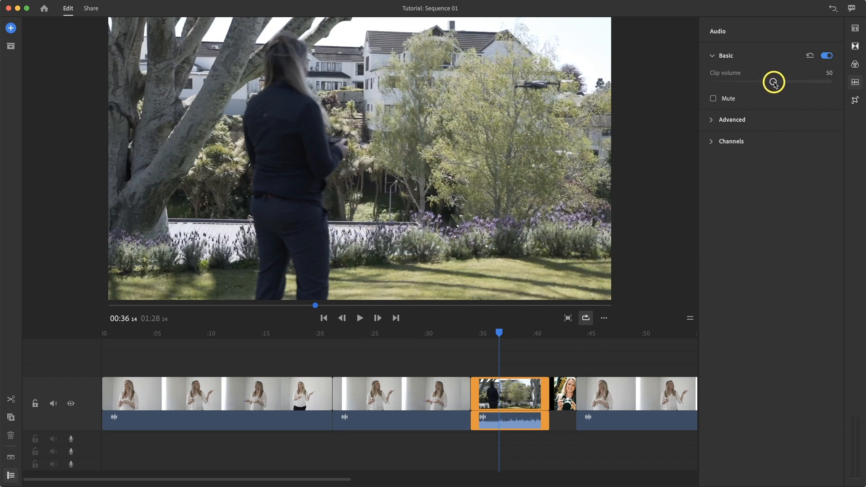
{"action": "mouse_move", "coordinate": [773, 82]}
{"action": "left_mouse_down"}
{"action": "mouse_move", "coordinate": [743, 83]}
{"action": "mouse_move", "coordinate": [804, 81]}
{"action": "mouse_move", "coordinate": [760, 81]}
{"action": "left_mouse_up"}
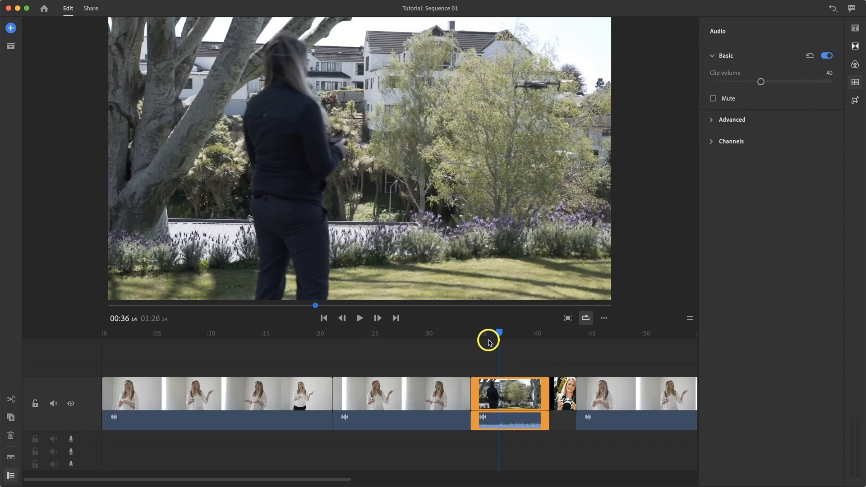
{"action": "left_click_drag", "start_coordinate": [495, 333], "coordinate": [486, 339]}
{"action": "key", "text": "space"}
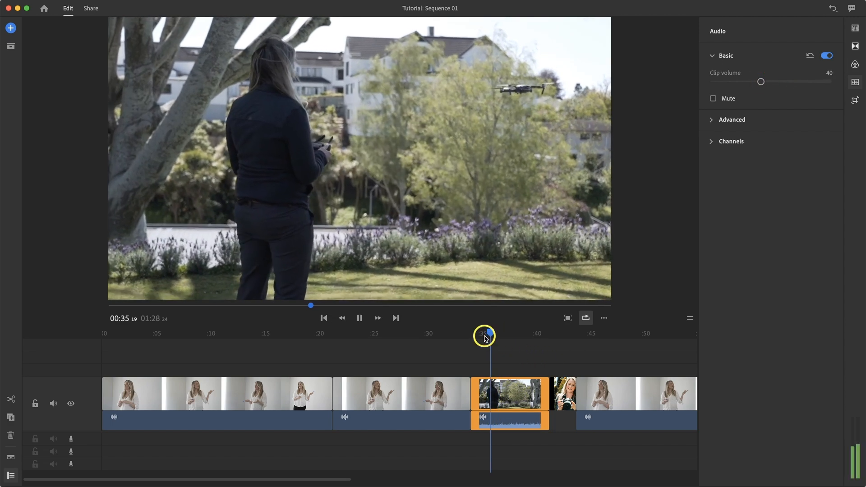
{"action": "key", "text": "space"}
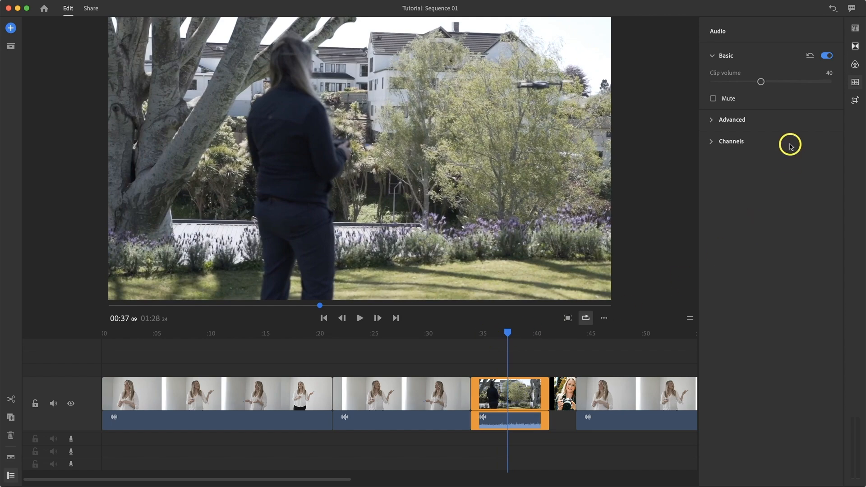
- Set the clip volume of Clip 12.mp4 to 51, playing the clip to check the sound
{"action": "left_click", "coordinate": [764, 82]}
{"action": "mouse_move", "coordinate": [764, 81]}
{"action": "left_mouse_down"}
{"action": "mouse_move", "coordinate": [707, 84]}
{"action": "mouse_move", "coordinate": [813, 86]}
{"action": "mouse_move", "coordinate": [775, 82]}
{"action": "left_mouse_up"}
{"action": "key", "text": "space"}
{"action": "key", "text": "space"}
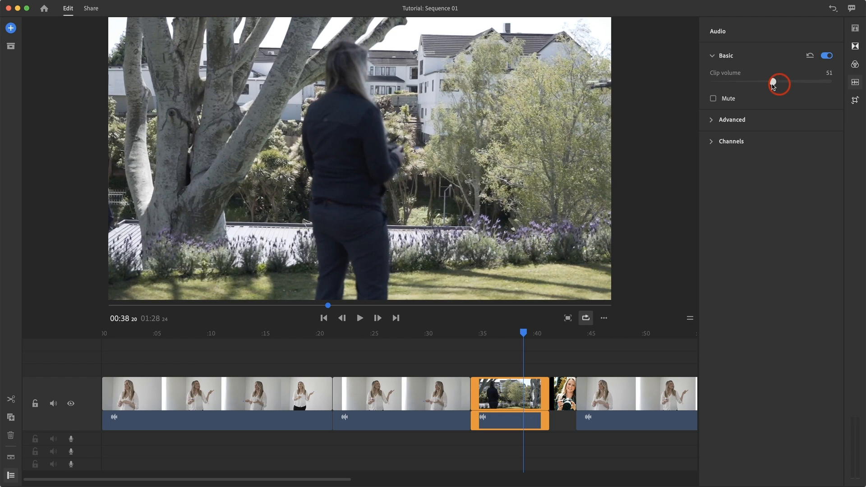
- Mute the audio of Clip 12.mp4 and unmute it again
{"action": "left_click", "coordinate": [714, 98]}
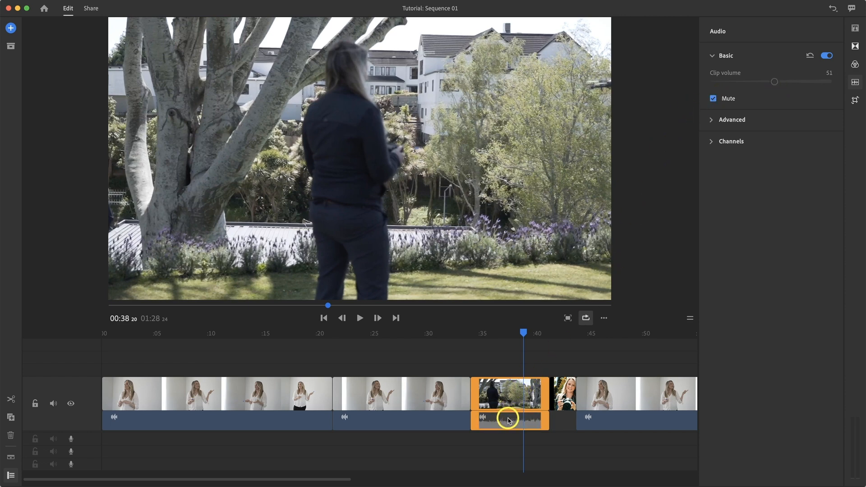
{"action": "left_click", "coordinate": [714, 98]}
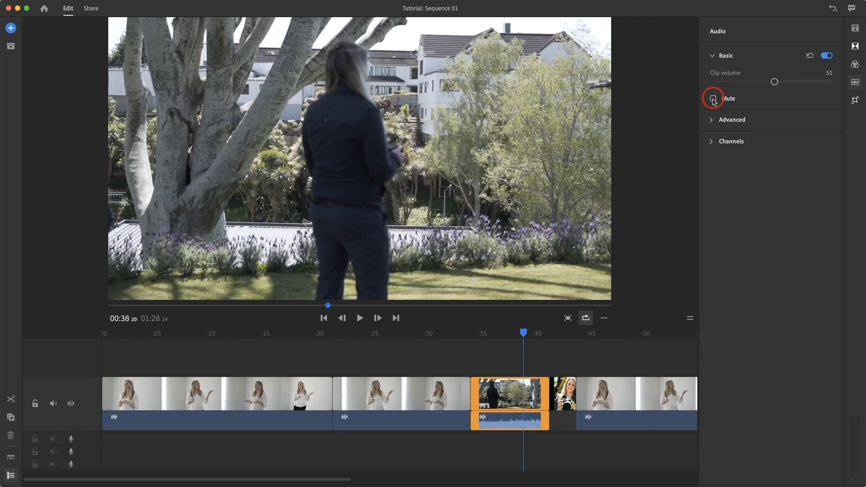
- Show the advanced and channel audio settings of Clip 12.mp4 and play the clip to check its sound
{"action": "left_click", "coordinate": [712, 120]}
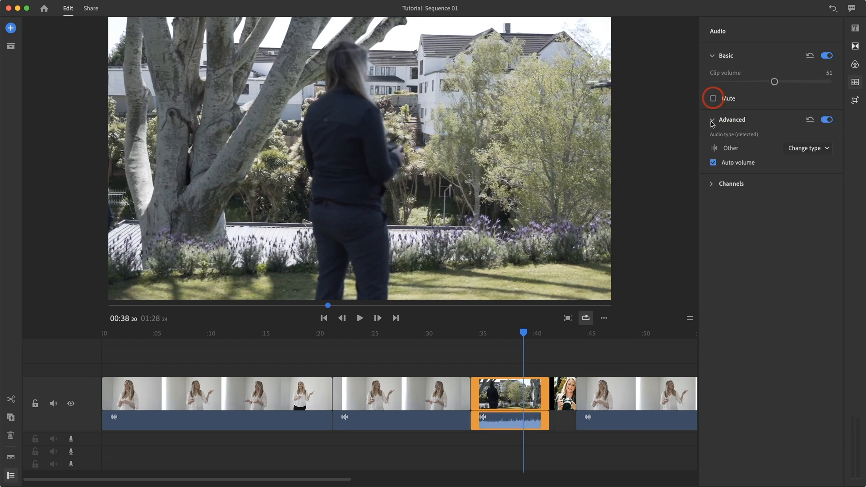
{"action": "left_click", "coordinate": [712, 184]}
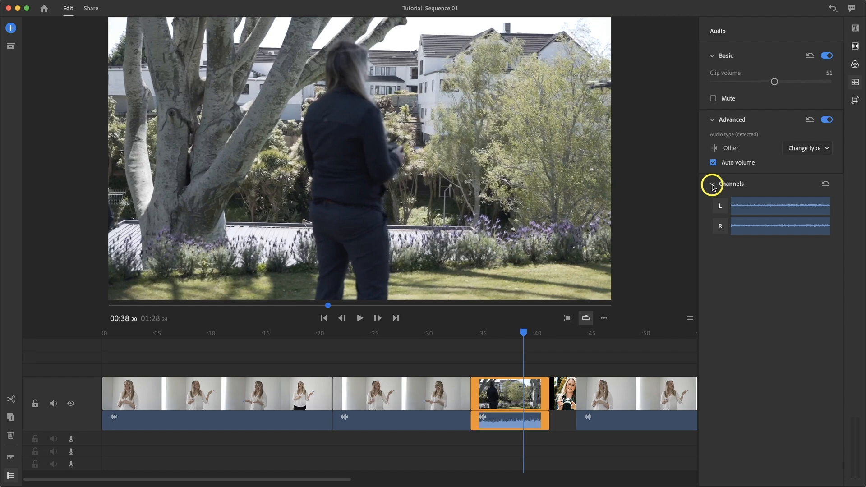
{"action": "left_click", "coordinate": [519, 334]}
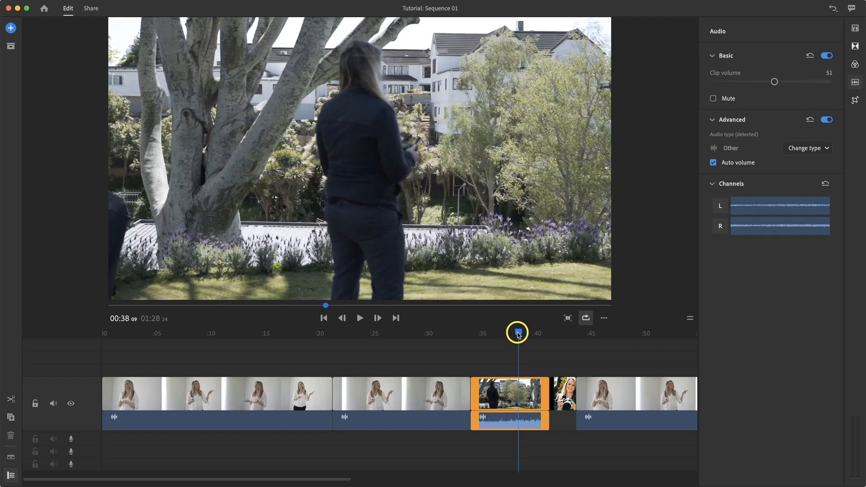
{"action": "key", "text": "space"}
{"action": "key", "text": "space"}
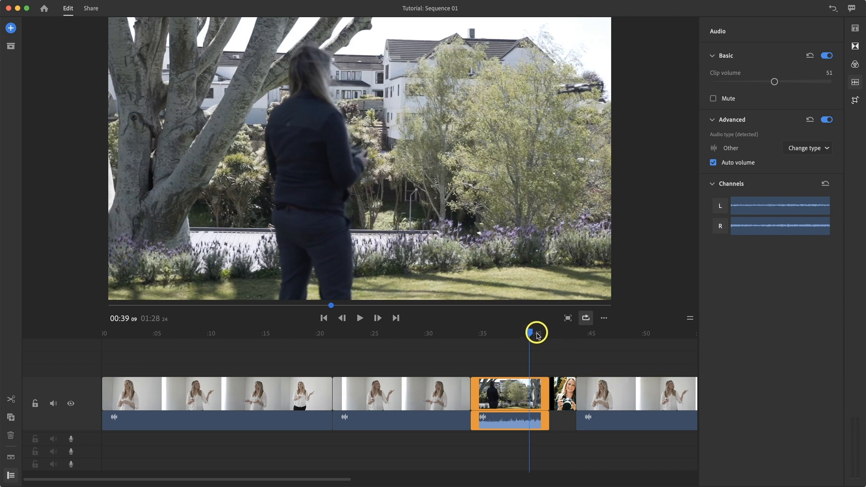
{"action": "key", "text": "space"}
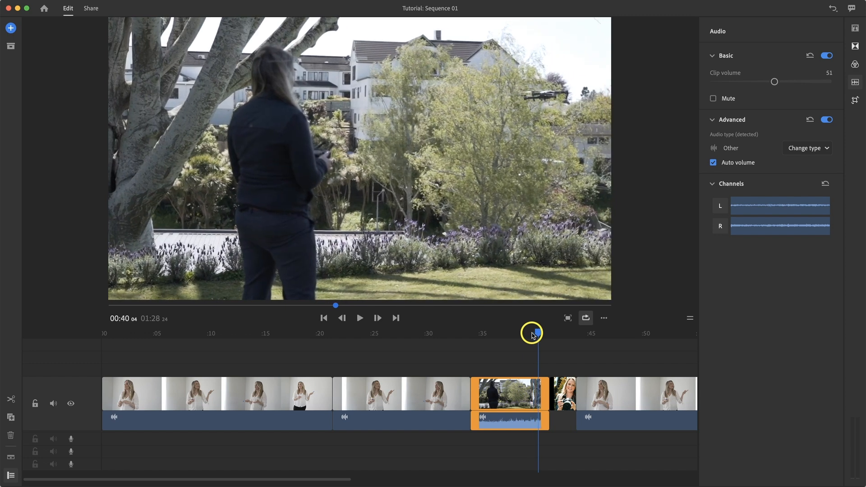
- Raise the clip volume of Clip 12.mp4 to 79 and then to 94, playing the clip after each change
{"action": "left_click_drag", "start_coordinate": [777, 82], "coordinate": [808, 82]}
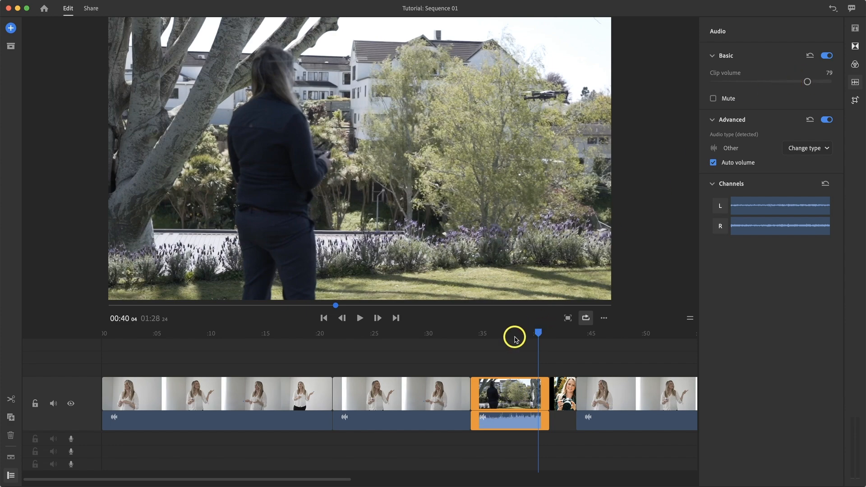
{"action": "key", "text": "space"}
{"action": "key", "text": "space"}
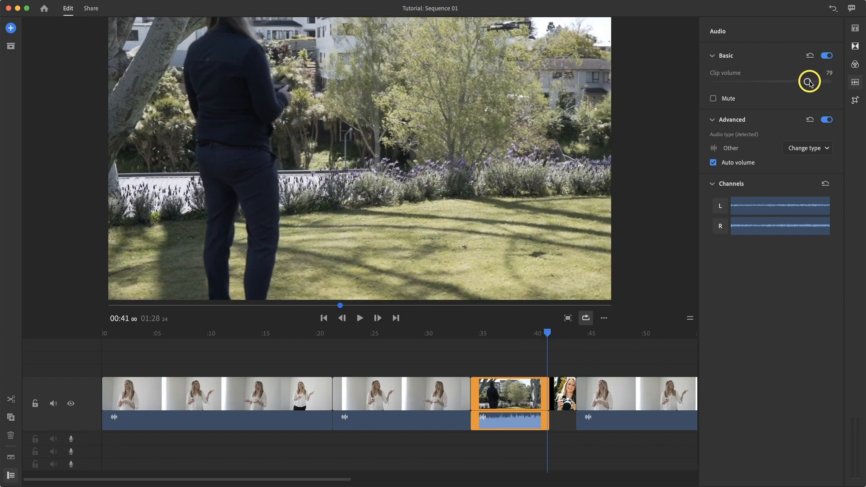
{"action": "left_click_drag", "start_coordinate": [808, 83], "coordinate": [821, 82]}
{"action": "key", "text": "space"}
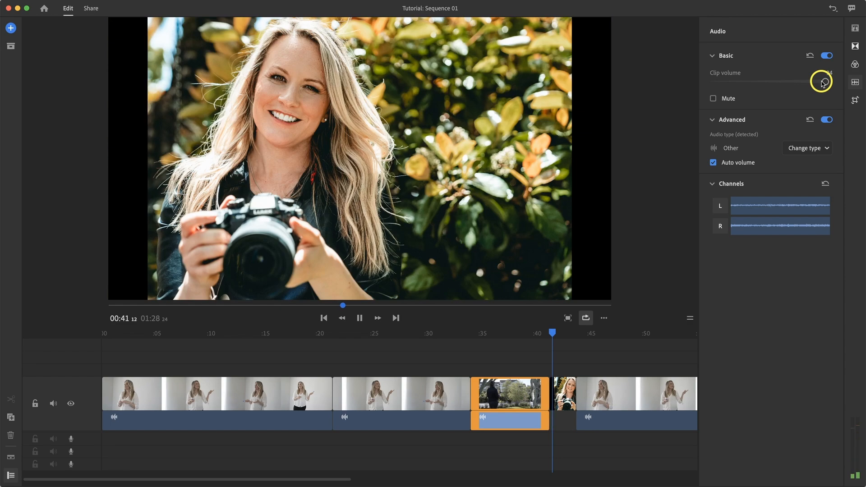
- Return the playhead to Clip 12.mp4 and lower its clip volume to around the middle of the range
{"action": "left_click", "coordinate": [546, 337]}
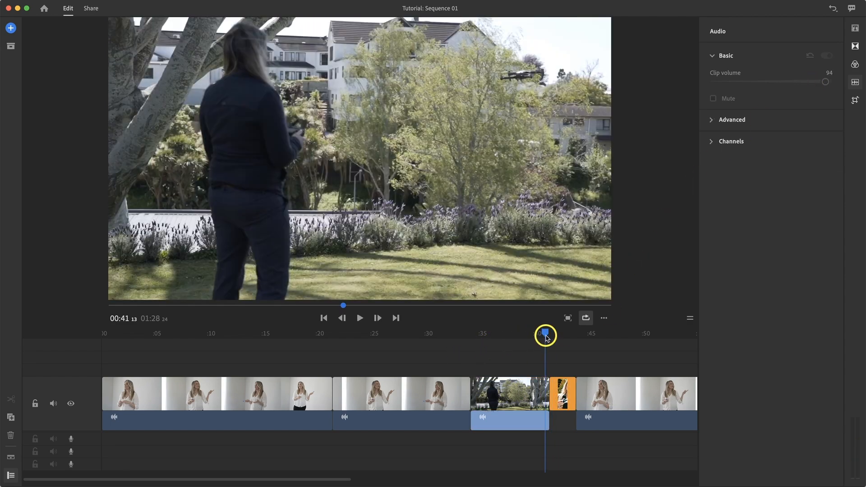
{"action": "left_click_drag", "start_coordinate": [546, 336], "coordinate": [516, 339]}
{"action": "left_click_drag", "start_coordinate": [826, 82], "coordinate": [770, 84]}
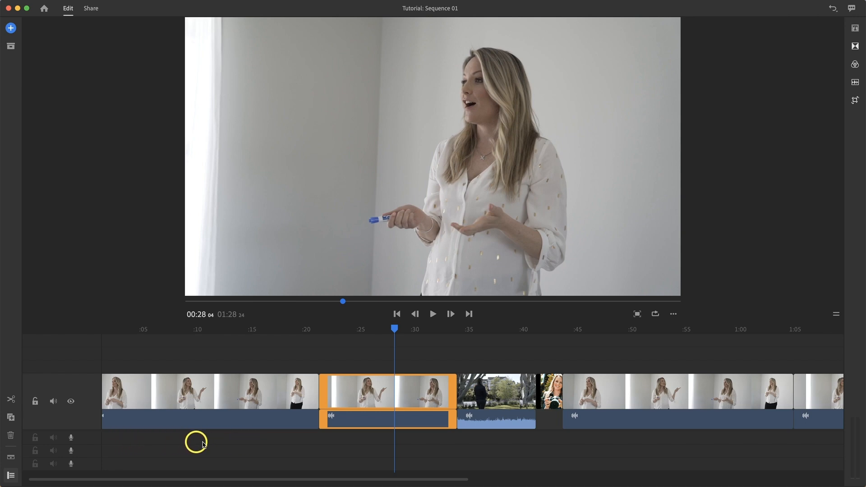
- Record a voiceover on the first audio track, starting near the beginning of the second clip at about 23 seconds
{"action": "left_click", "coordinate": [71, 438]}
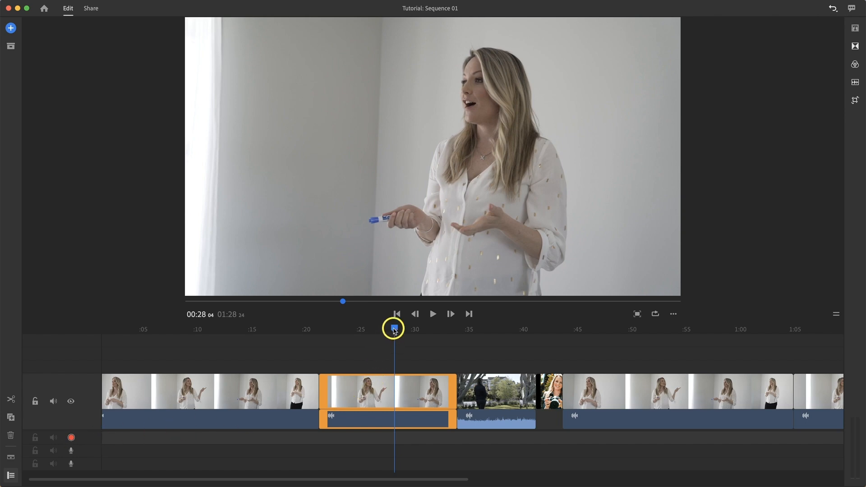
{"action": "left_click_drag", "start_coordinate": [394, 328], "coordinate": [340, 338]}
{"action": "left_click", "coordinate": [340, 340]}
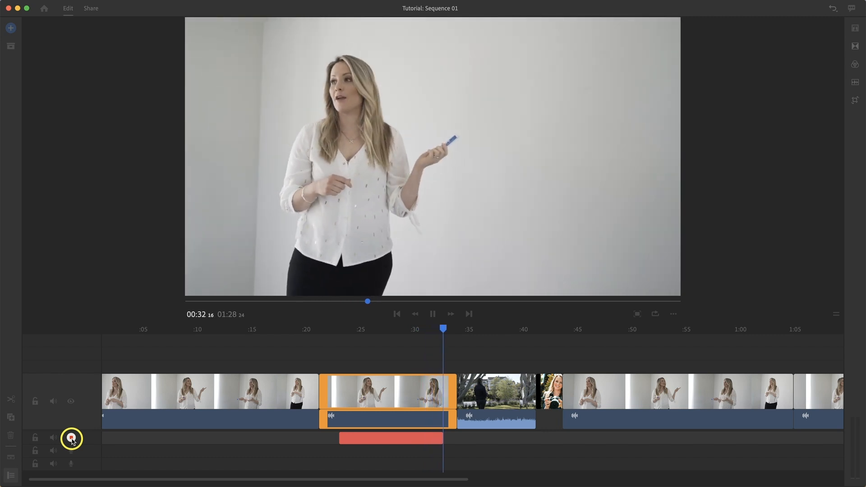
{"action": "left_click", "coordinate": [72, 439]}
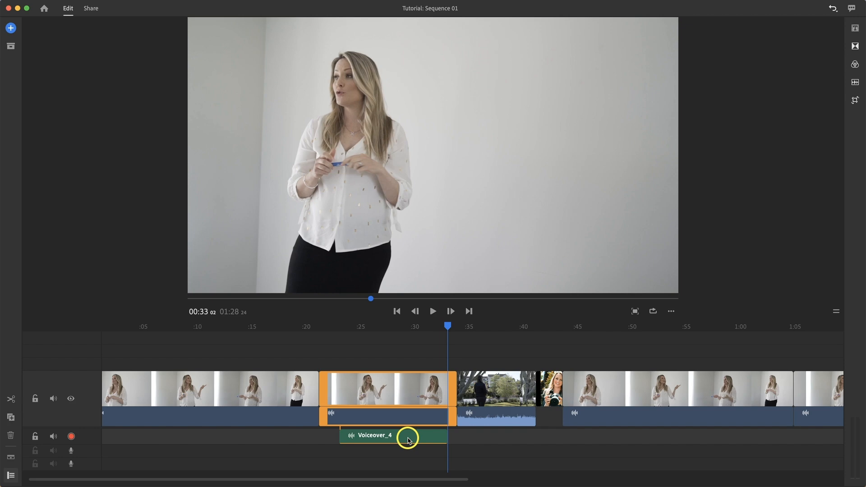
- Try to delete the Voiceover_4.wav recording from the project assets
{"action": "left_click", "coordinate": [11, 47]}
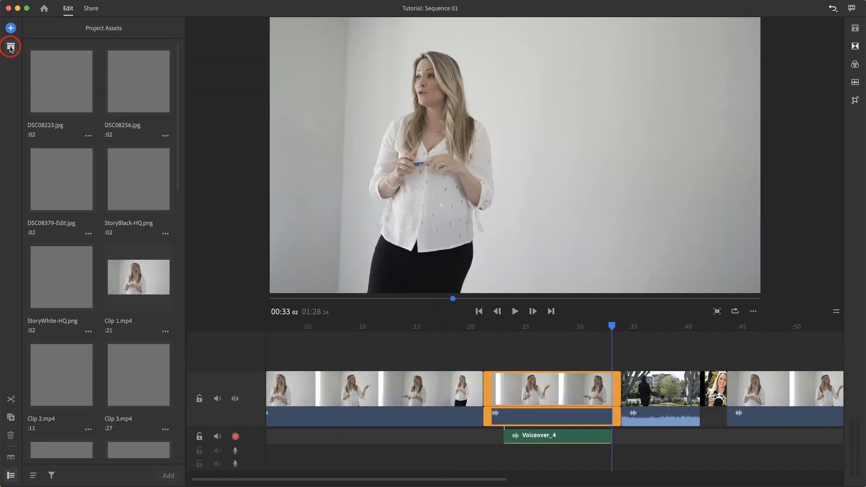
{"action": "scroll", "coordinate": [98, 224], "scroll_direction": "down", "scroll_amount": 15}
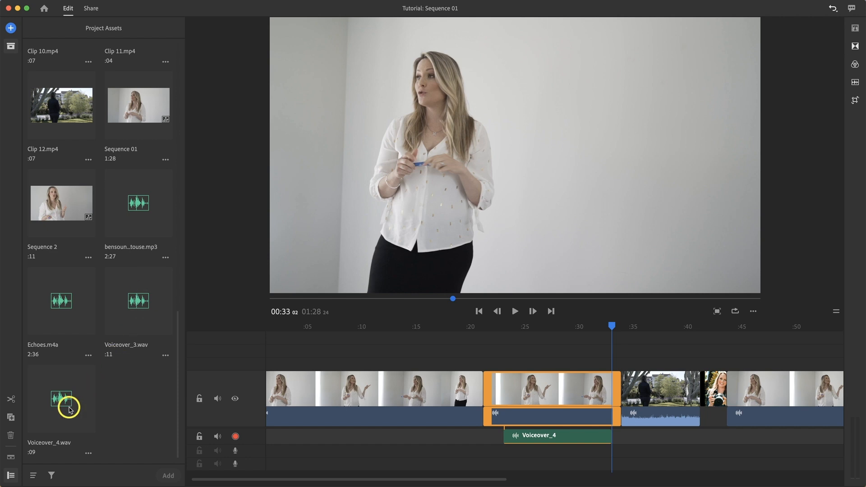
{"action": "left_click", "coordinate": [87, 453]}
{"action": "left_click", "coordinate": [85, 441]}
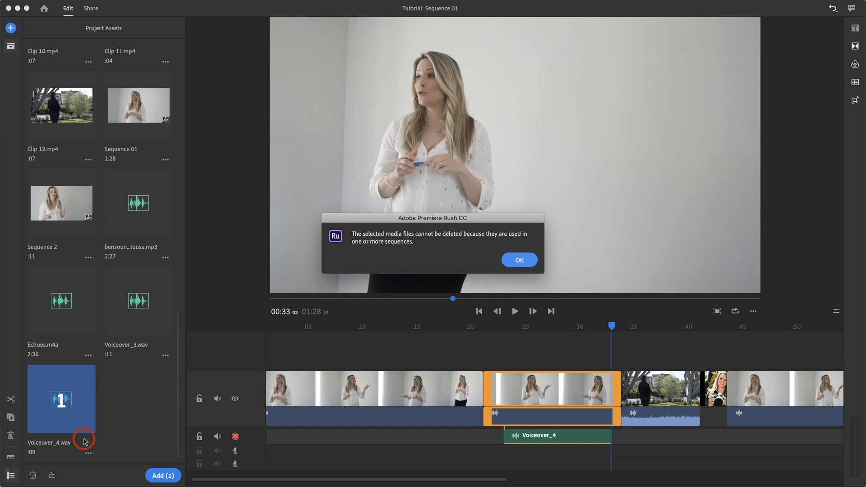
{"action": "left_click", "coordinate": [525, 259]}
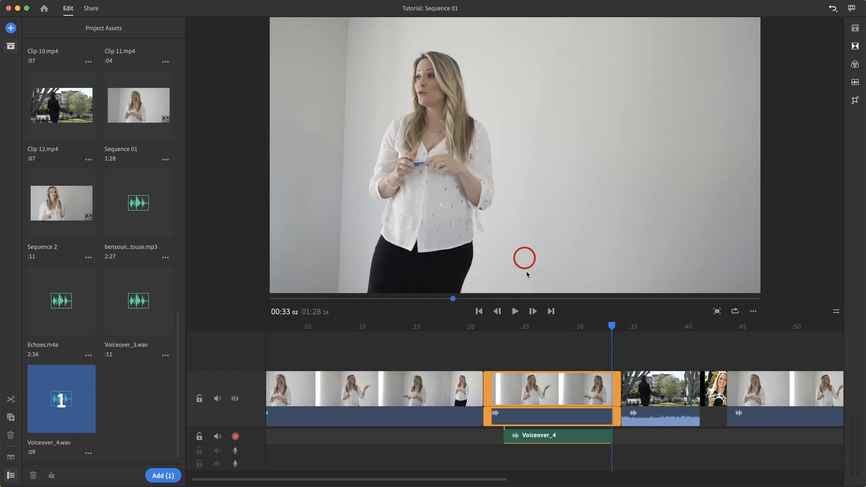
- Remove the Voiceover_4 clip from the timeline and delete Voiceover_4.wav from the project assets
{"action": "left_click", "coordinate": [547, 437]}
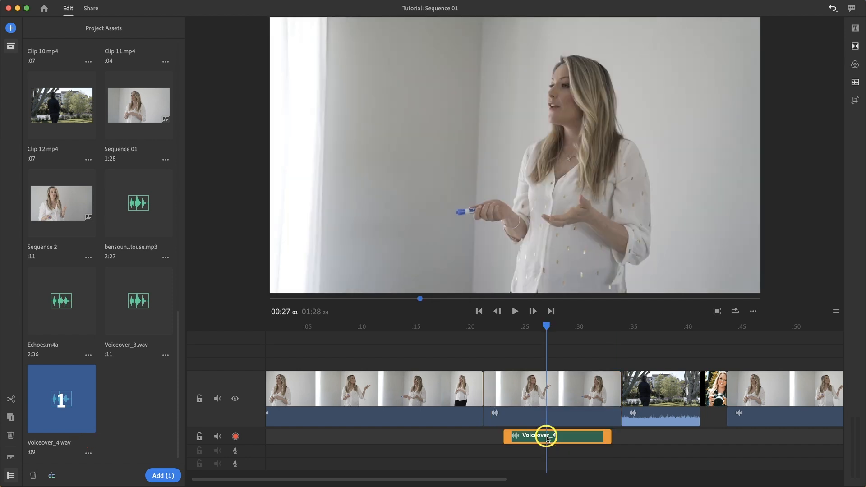
{"action": "key", "text": "Delete"}
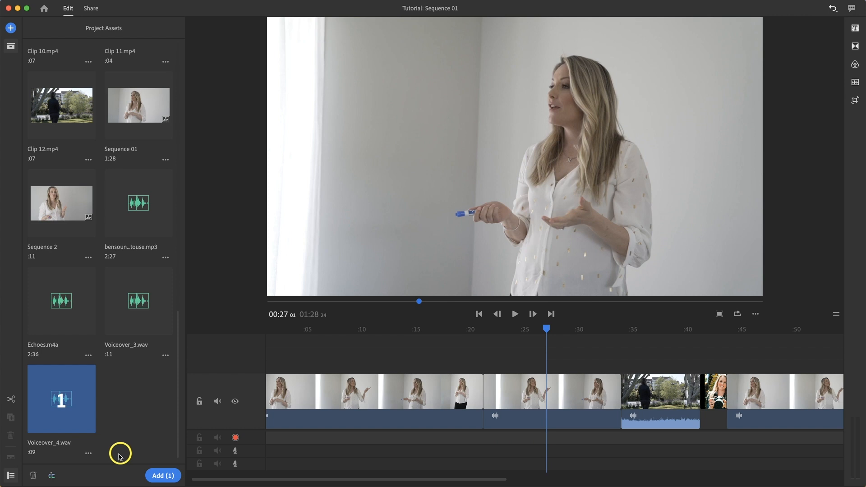
{"action": "left_click", "coordinate": [88, 455]}
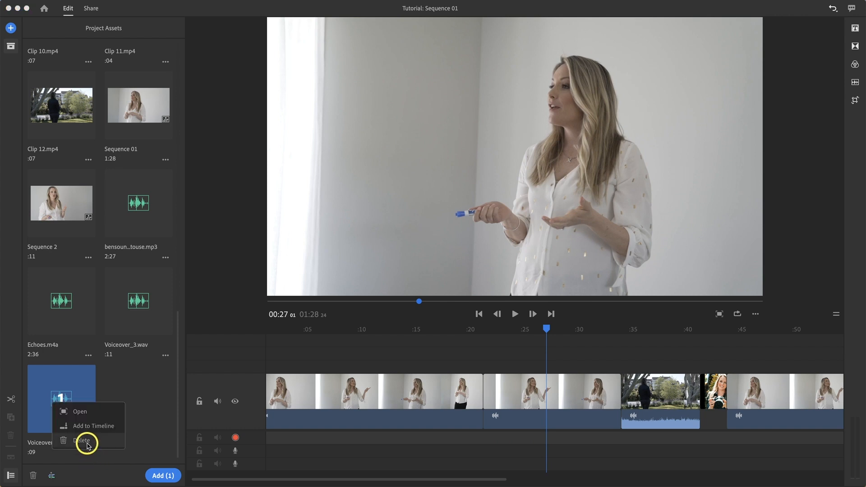
{"action": "left_click", "coordinate": [86, 443]}
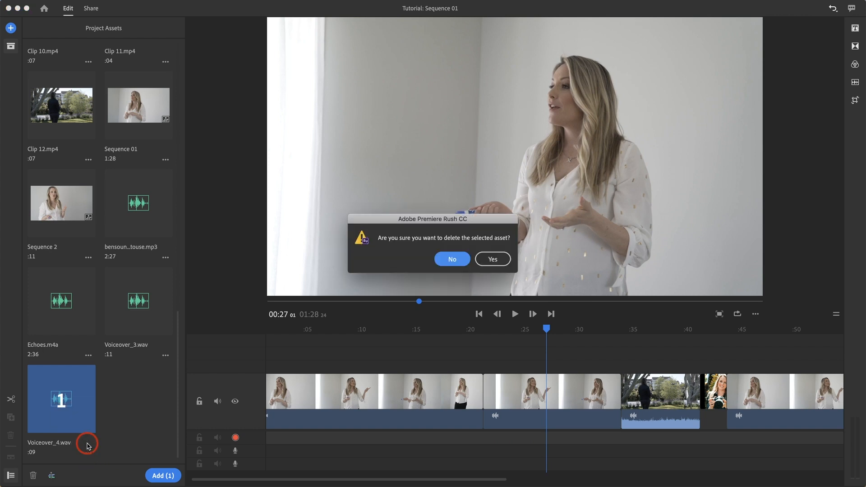
{"action": "left_click", "coordinate": [492, 260]}
{"action": "left_click", "coordinate": [484, 454]}
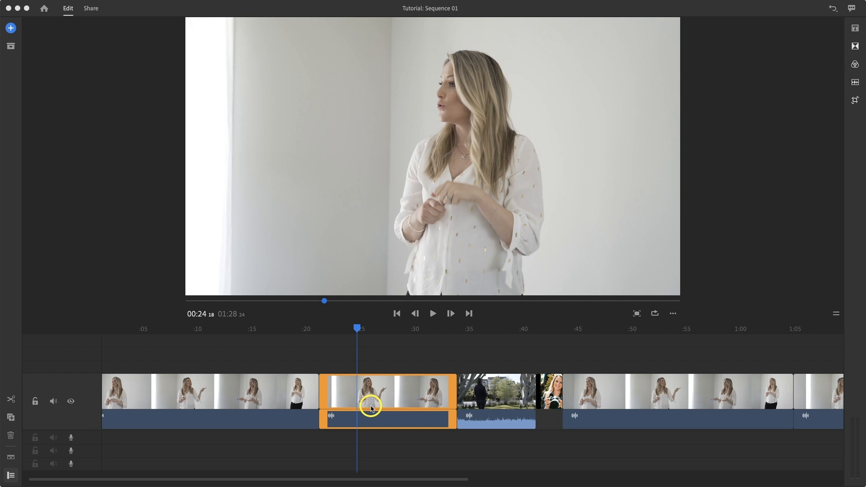
- Move the second clip to horizontal 1081 and vertical 617, rotate it 9°, and reset its basic transform settings
{"action": "scroll", "coordinate": [371, 408], "scroll_direction": "right", "scroll_amount": 2}
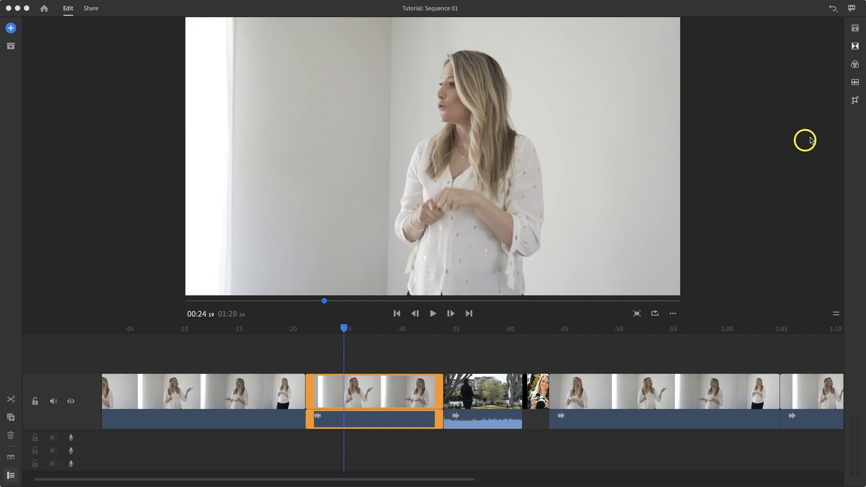
{"action": "left_click", "coordinate": [855, 100]}
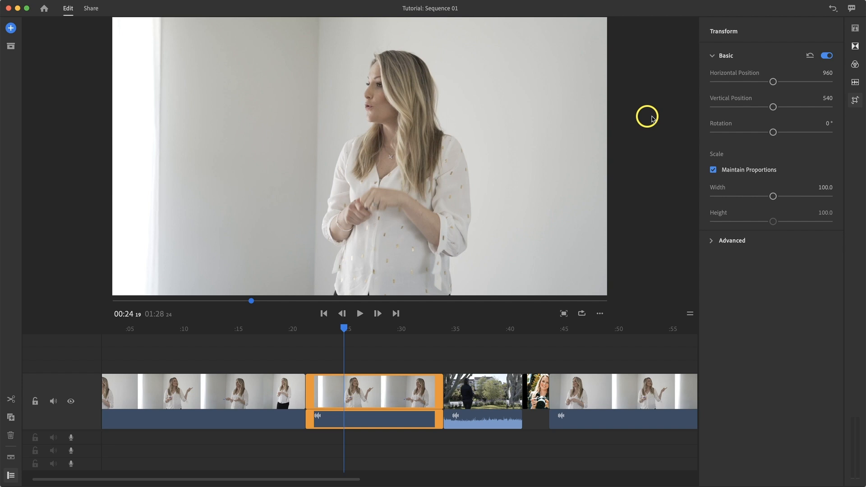
{"action": "left_click_drag", "start_coordinate": [774, 82], "coordinate": [774, 132]}
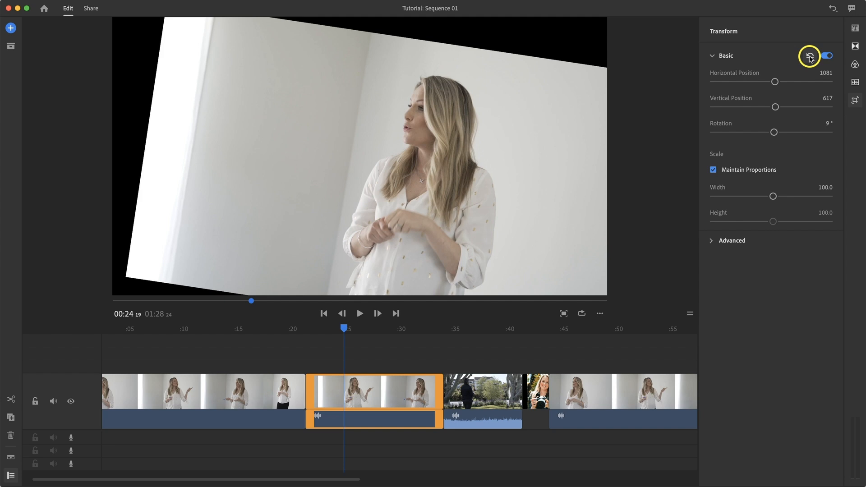
{"action": "left_click", "coordinate": [810, 57]}
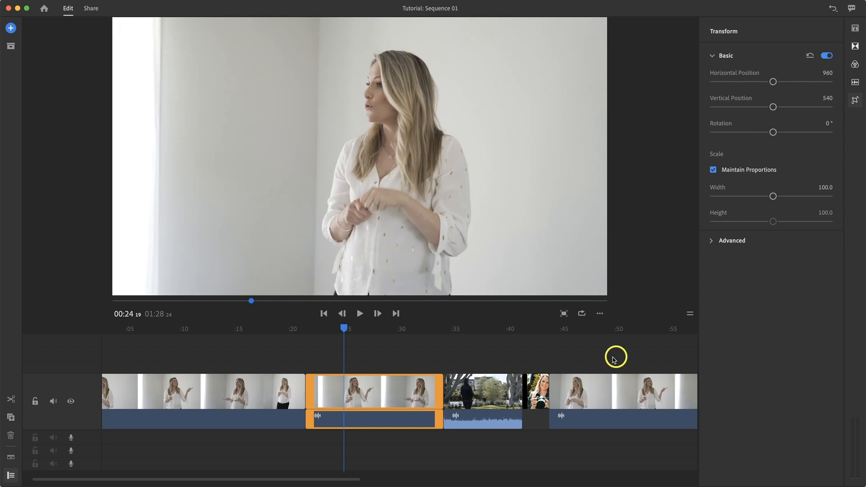
- Change the sequence orientation to Square and shift the second clip to horizontal position 566
{"action": "left_click", "coordinate": [600, 314]}
{"action": "mouse_move", "coordinate": [605, 280]}
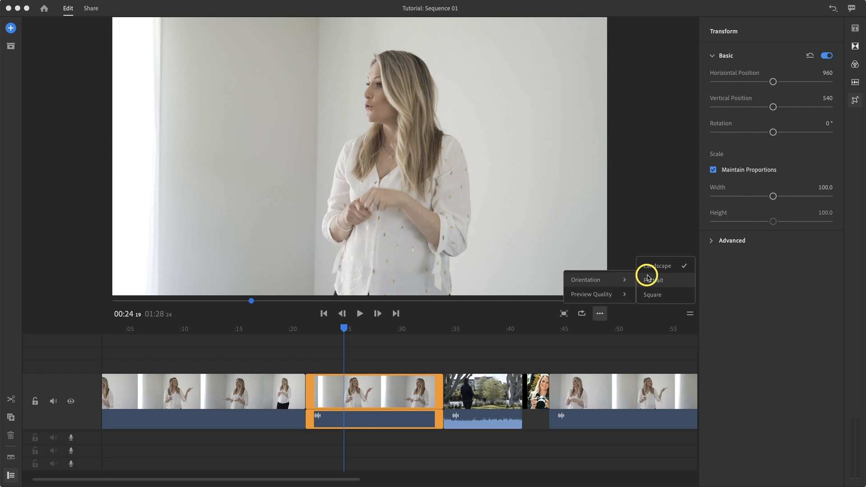
{"action": "left_click", "coordinate": [654, 294]}
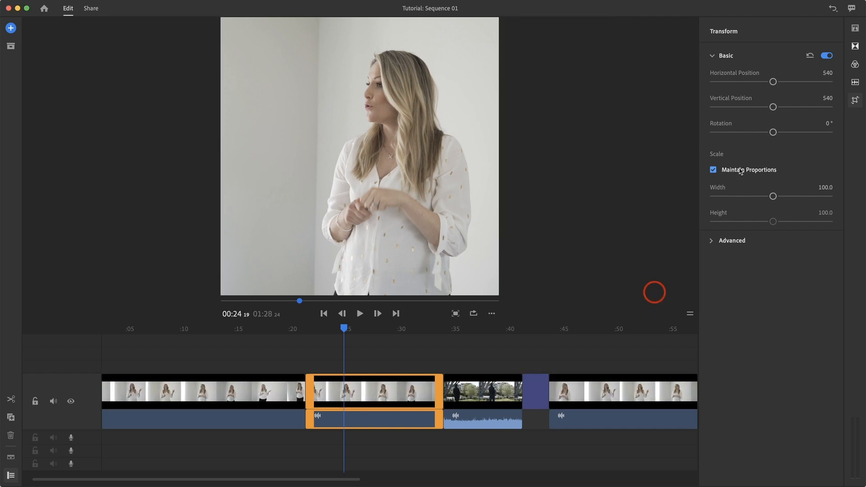
{"action": "mouse_move", "coordinate": [773, 81]}
{"action": "left_mouse_down"}
{"action": "mouse_move", "coordinate": [762, 83]}
{"action": "mouse_move", "coordinate": [774, 83]}
{"action": "left_mouse_up"}
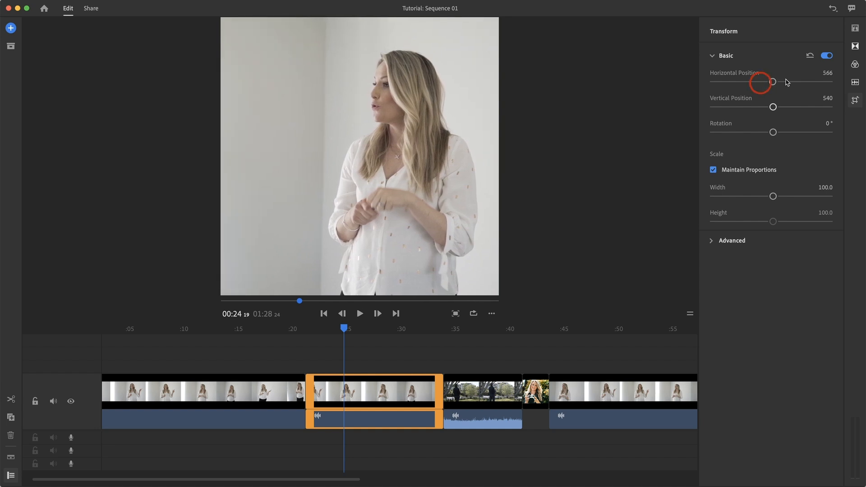
- Reset the second clip's basic transform settings and return the sequence orientation to Landscape
{"action": "left_click", "coordinate": [811, 55]}
{"action": "left_click", "coordinate": [492, 314]}
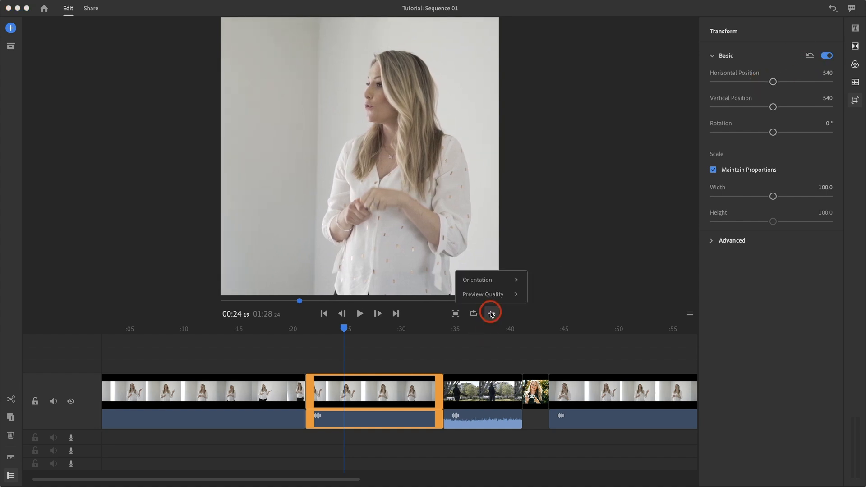
{"action": "mouse_move", "coordinate": [496, 281]}
{"action": "left_click", "coordinate": [548, 266]}
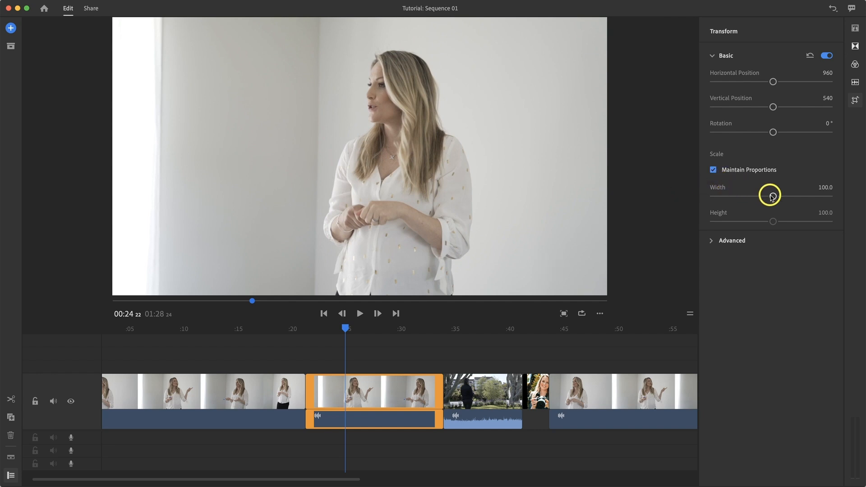
- Scale the second clip to 101.6 in width and height with Maintain Proportions enabled
{"action": "mouse_move", "coordinate": [773, 197]}
{"action": "left_mouse_down"}
{"action": "mouse_move", "coordinate": [757, 194]}
{"action": "mouse_move", "coordinate": [788, 199]}
{"action": "mouse_move", "coordinate": [773, 199]}
{"action": "left_mouse_up"}
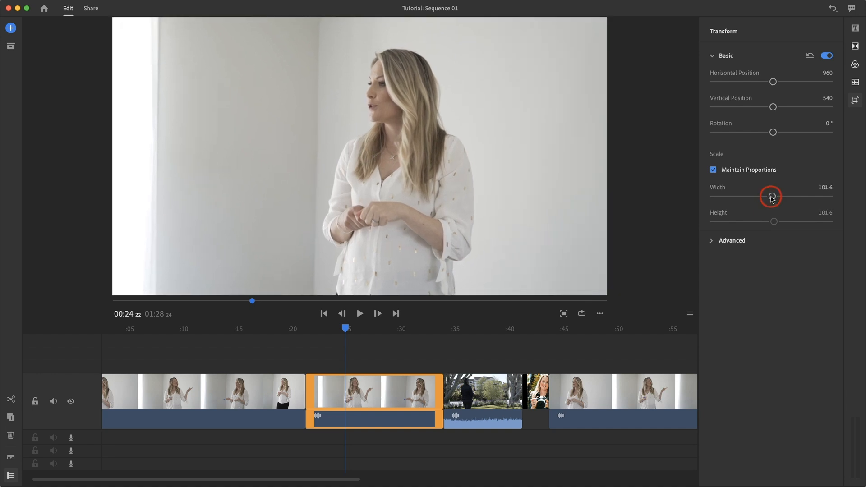
{"action": "left_click", "coordinate": [713, 171]}
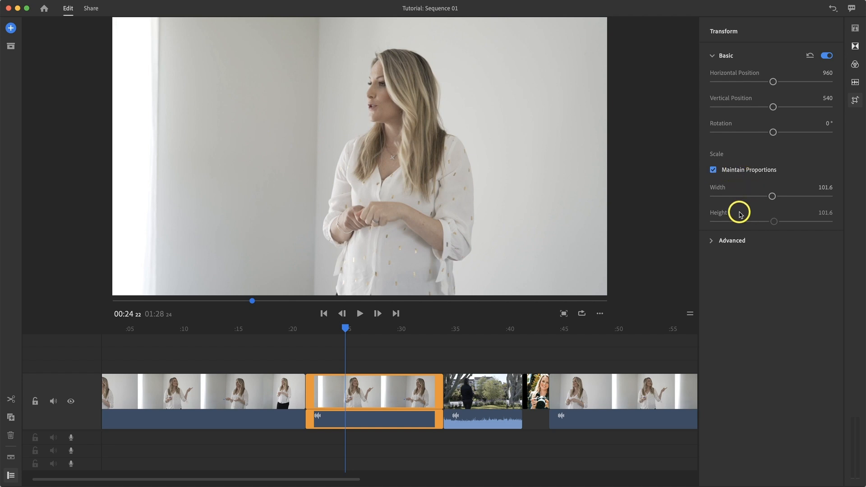
- Crop the second clip by 10.6 % at the top and 13.8 % at the bottom
{"action": "left_click", "coordinate": [711, 241]}
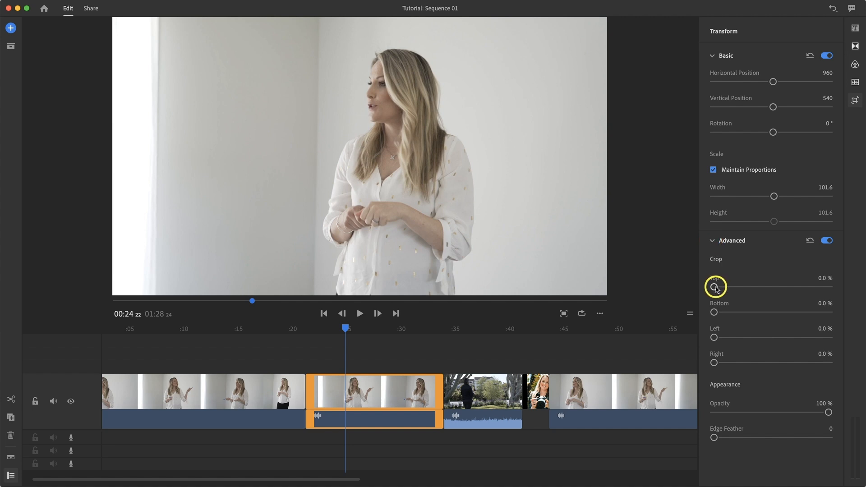
{"action": "left_click_drag", "start_coordinate": [715, 288], "coordinate": [730, 314]}
{"action": "left_click", "coordinate": [715, 312]}
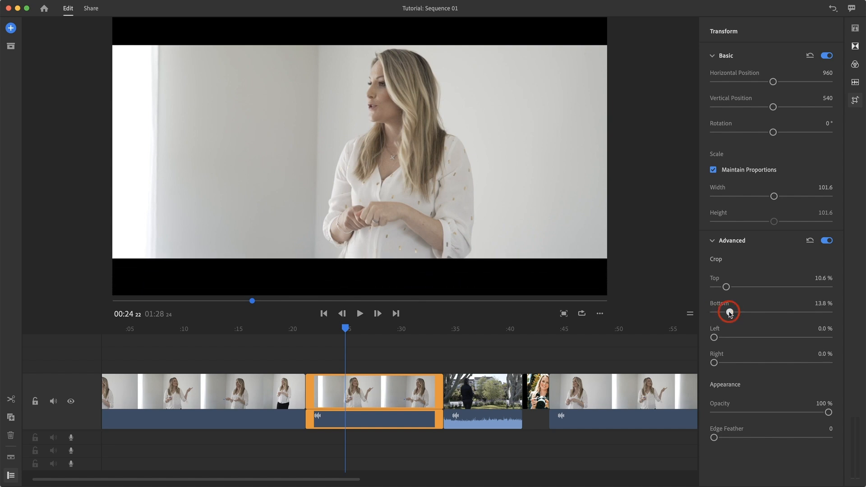
- Remove the second clip's top and bottom crop, set its opacity to 100 % and its edge feather to 2
{"action": "left_click_drag", "start_coordinate": [730, 313], "coordinate": [709, 289]}
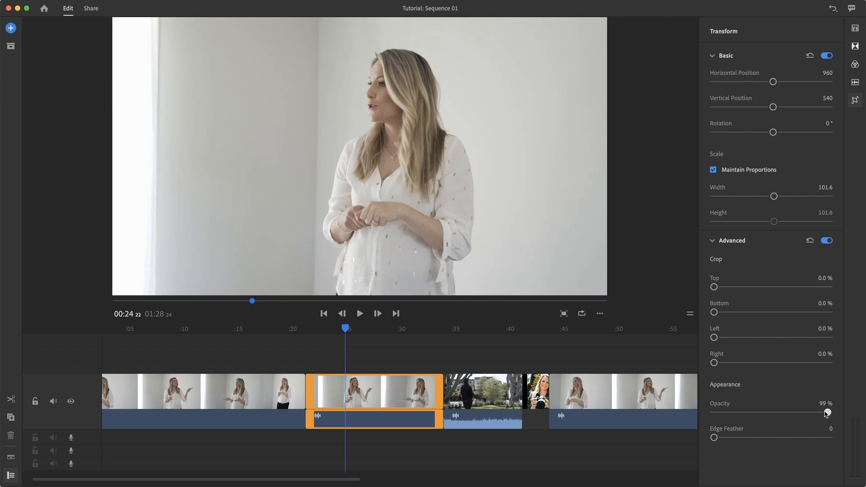
{"action": "mouse_move", "coordinate": [828, 413]}
{"action": "left_mouse_down"}
{"action": "mouse_move", "coordinate": [736, 412]}
{"action": "mouse_move", "coordinate": [835, 414]}
{"action": "left_mouse_up"}
{"action": "mouse_move", "coordinate": [713, 438]}
{"action": "left_mouse_down"}
{"action": "mouse_move", "coordinate": [770, 439]}
{"action": "mouse_move", "coordinate": [722, 439]}
{"action": "left_mouse_up"}
{"action": "left_click", "coordinate": [805, 431]}
- Place StoryWhite-HQ.png on the track above the first clip at about 10 seconds and show that frame in the preview
{"action": "left_click", "coordinate": [11, 46]}
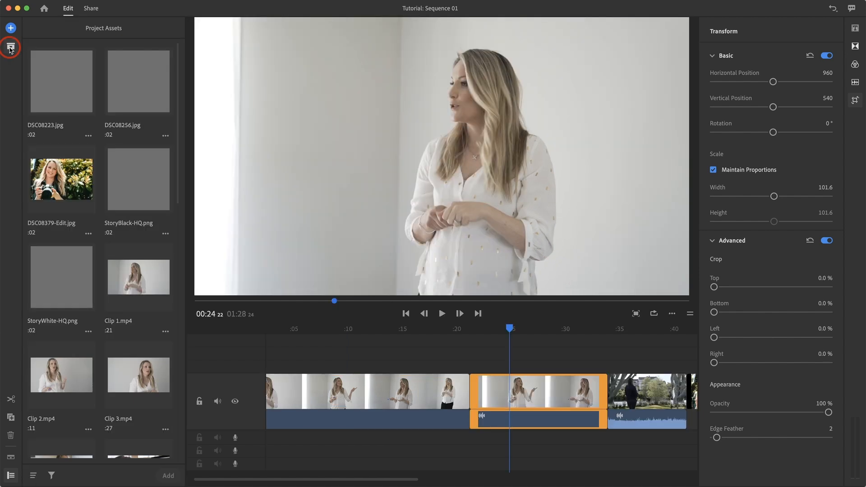
{"action": "left_click", "coordinate": [90, 284]}
{"action": "left_click_drag", "start_coordinate": [118, 293], "coordinate": [350, 366]}
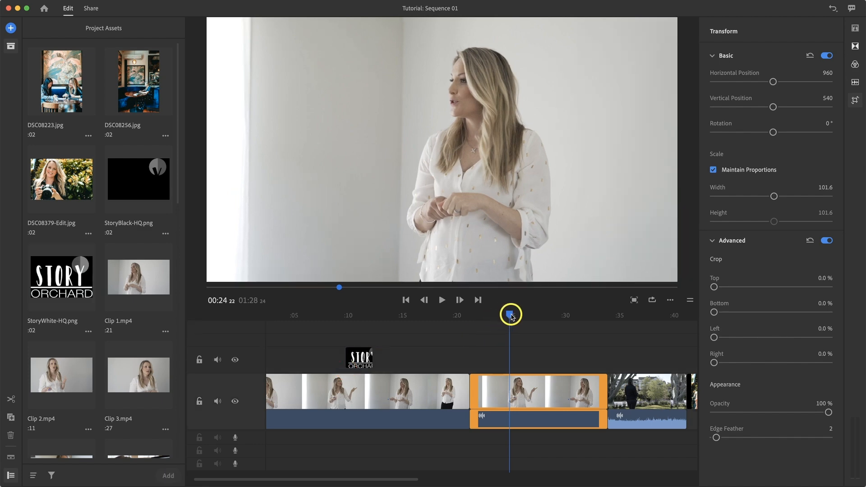
{"action": "left_click_drag", "start_coordinate": [496, 314], "coordinate": [359, 318]}
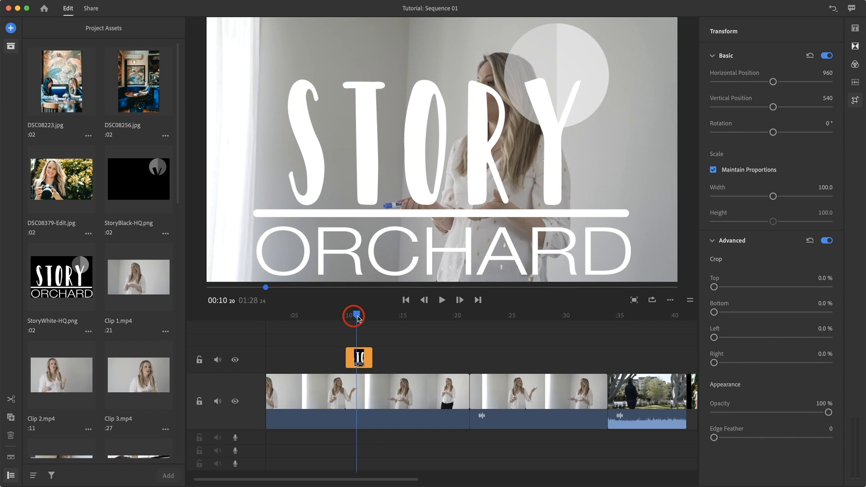
- Scale the logo to 36.2 proportionally, shift it to horizontal position 1005 and lower its opacity to 13 %
{"action": "left_click", "coordinate": [365, 394]}
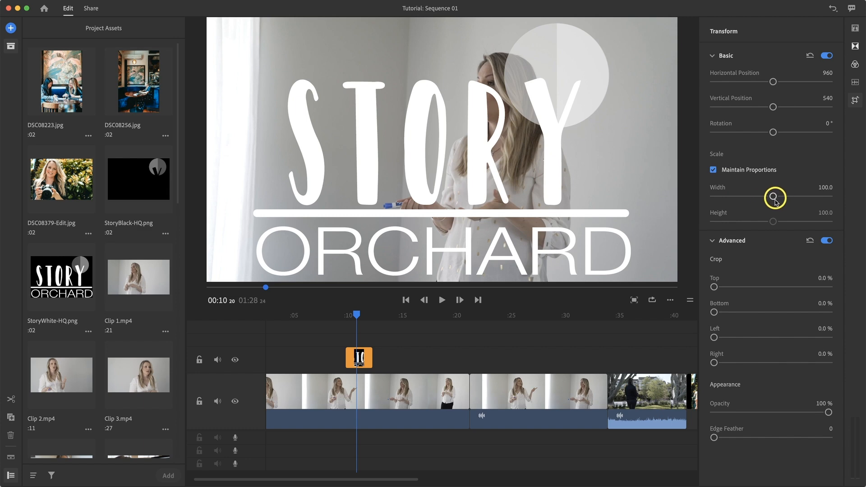
{"action": "left_click_drag", "start_coordinate": [773, 196], "coordinate": [735, 196]}
{"action": "mouse_move", "coordinate": [773, 82]}
{"action": "left_mouse_down"}
{"action": "mouse_move", "coordinate": [791, 80]}
{"action": "mouse_move", "coordinate": [757, 83]}
{"action": "mouse_move", "coordinate": [786, 82]}
{"action": "mouse_move", "coordinate": [758, 84]}
{"action": "mouse_move", "coordinate": [773, 85]}
{"action": "left_mouse_up"}
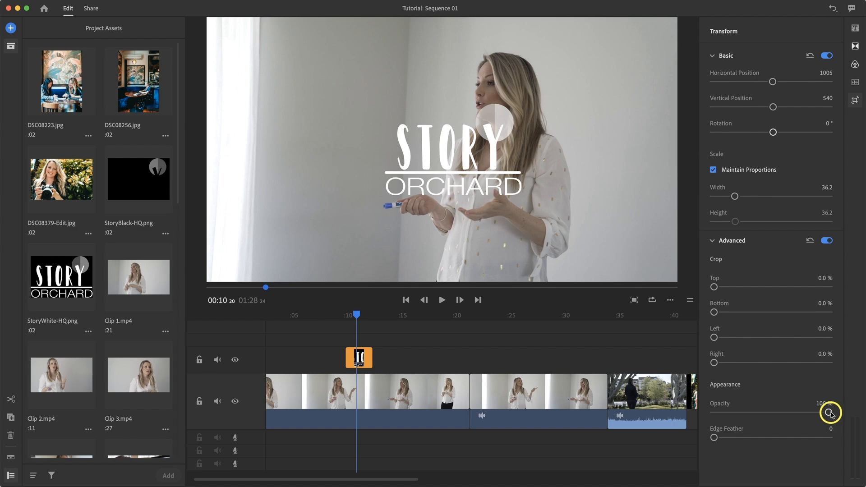
{"action": "left_click_drag", "start_coordinate": [829, 413], "coordinate": [729, 412]}
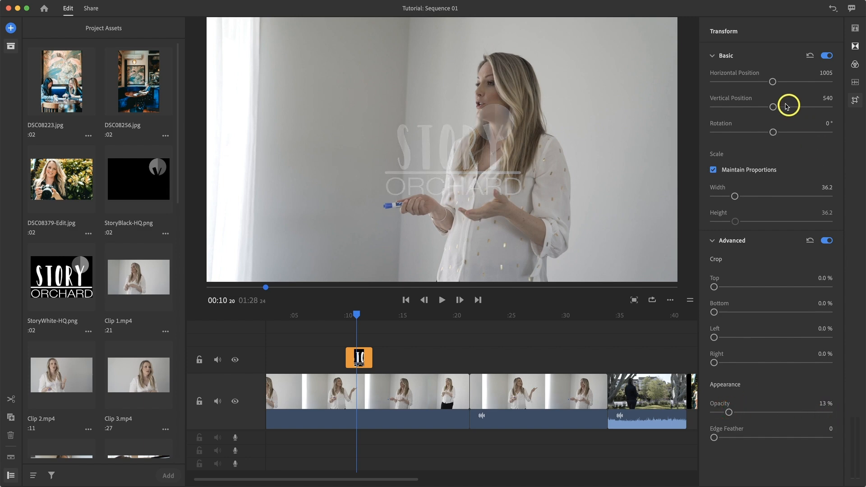
- Position the logo at horizontal 1610 and vertical 208, and shrink its scale to 15.7
{"action": "left_click_drag", "start_coordinate": [773, 82], "coordinate": [754, 108]}
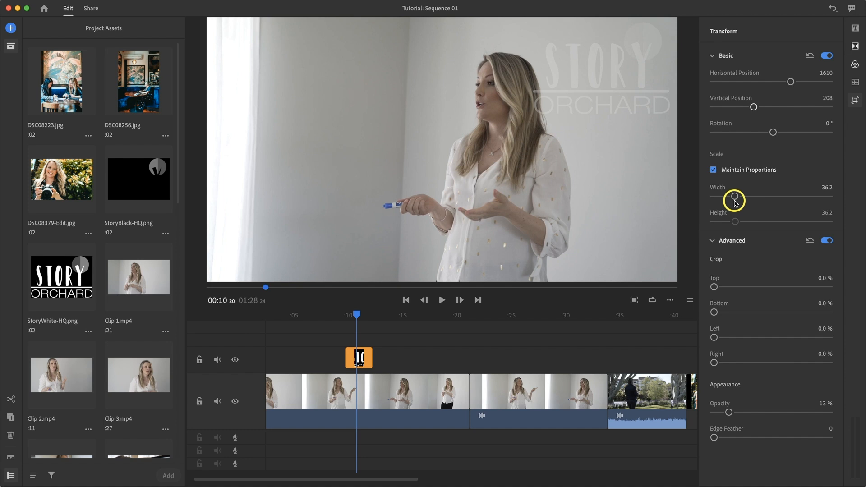
{"action": "left_click_drag", "start_coordinate": [735, 197], "coordinate": [723, 196]}
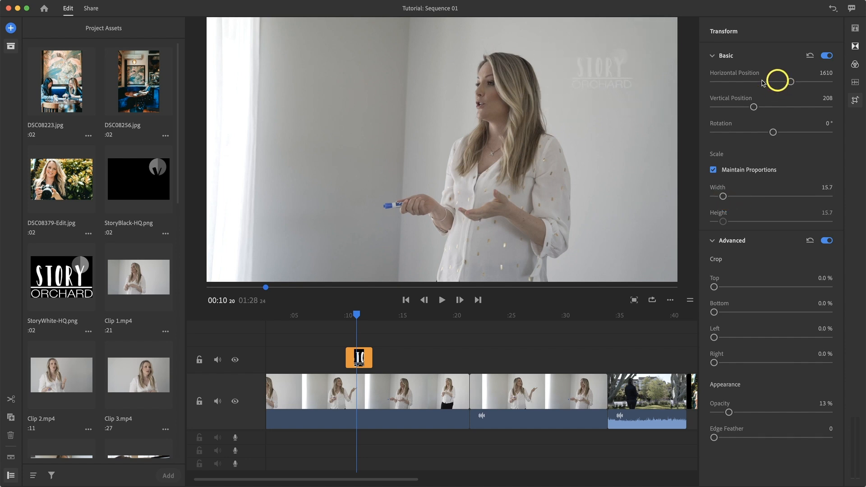
{"action": "left_click", "coordinate": [656, 74]}
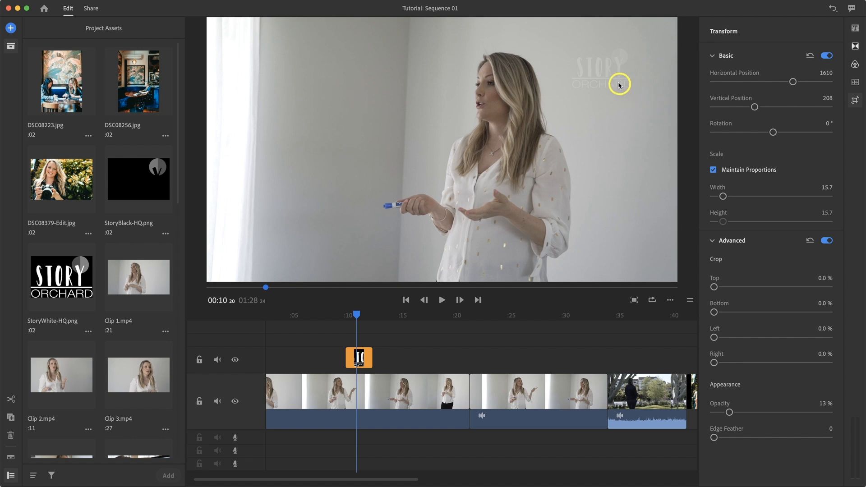
- Move the logo directly on the video frame to the upper-right corner at 1727, 149, and on to the lower-left corner
{"action": "left_click_drag", "start_coordinate": [602, 68], "coordinate": [604, 71]}
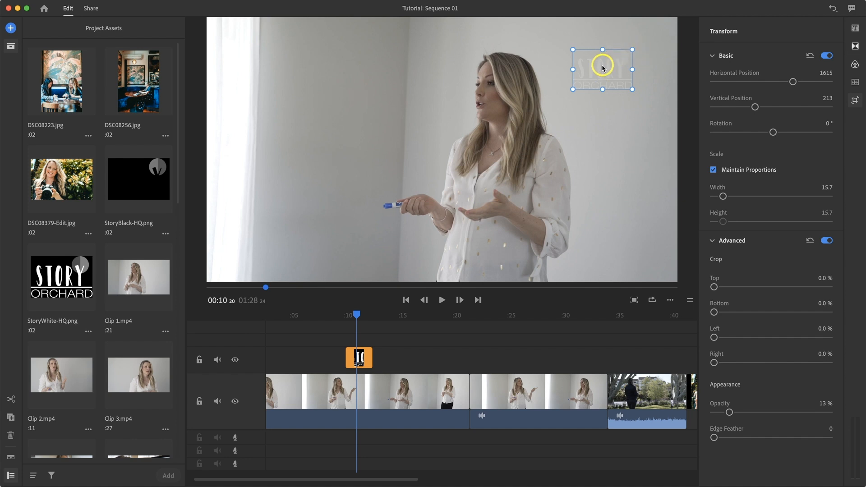
{"action": "left_click_drag", "start_coordinate": [602, 66], "coordinate": [630, 53]}
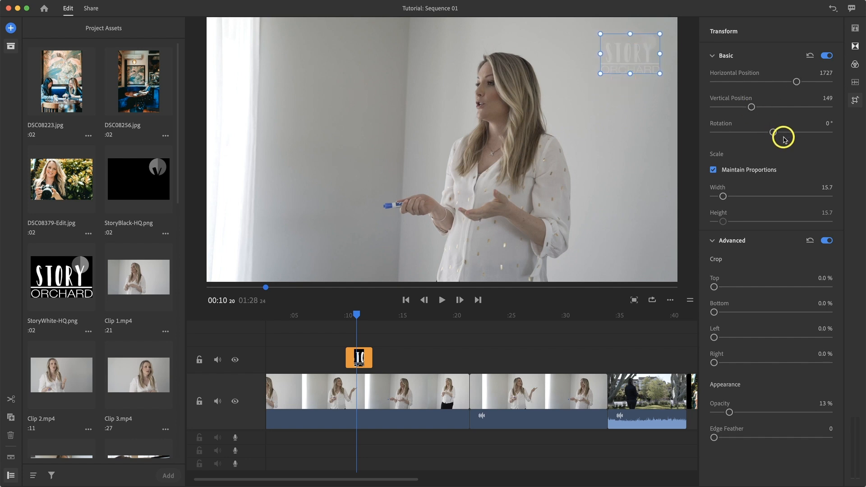
{"action": "left_click", "coordinate": [634, 89]}
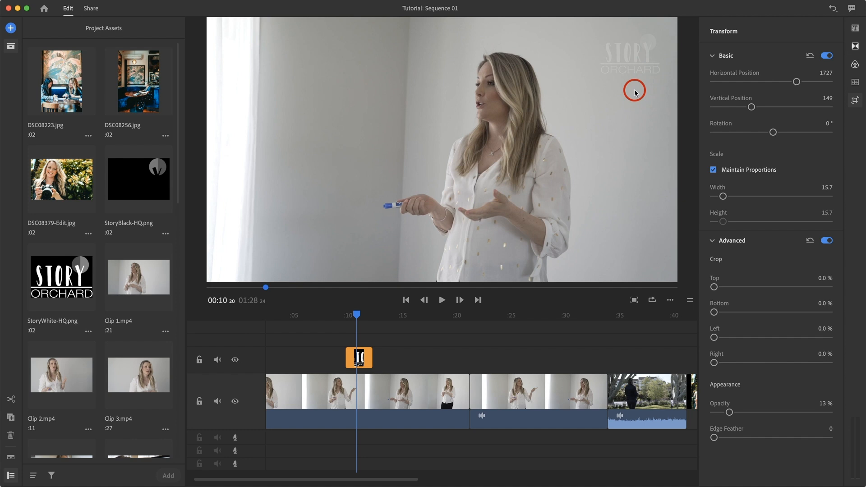
{"action": "left_click", "coordinate": [627, 62]}
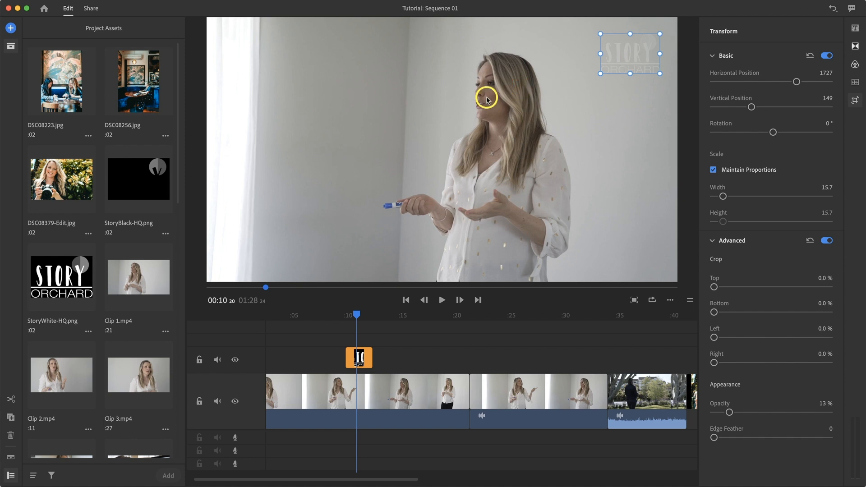
{"action": "left_click_drag", "start_coordinate": [634, 52], "coordinate": [261, 250]}
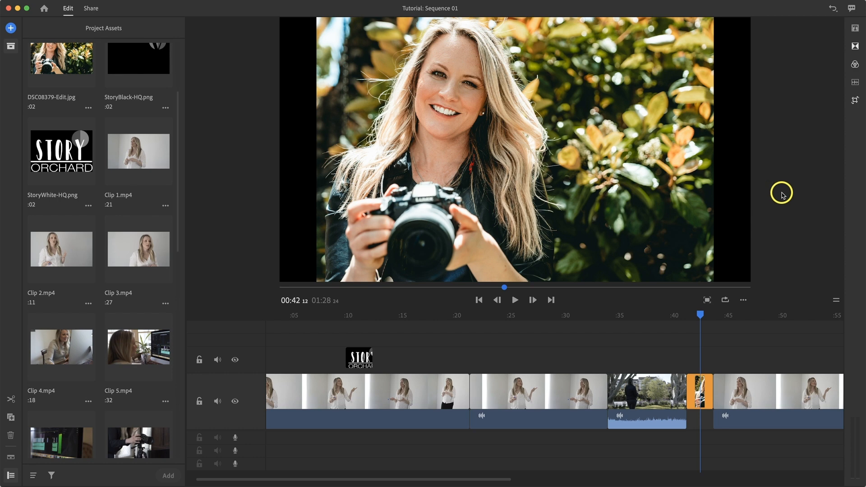
- Shift the portrait photo clip to horizontal position 975 and scale it to 29.1 with proportions maintained
{"action": "left_click", "coordinate": [856, 100]}
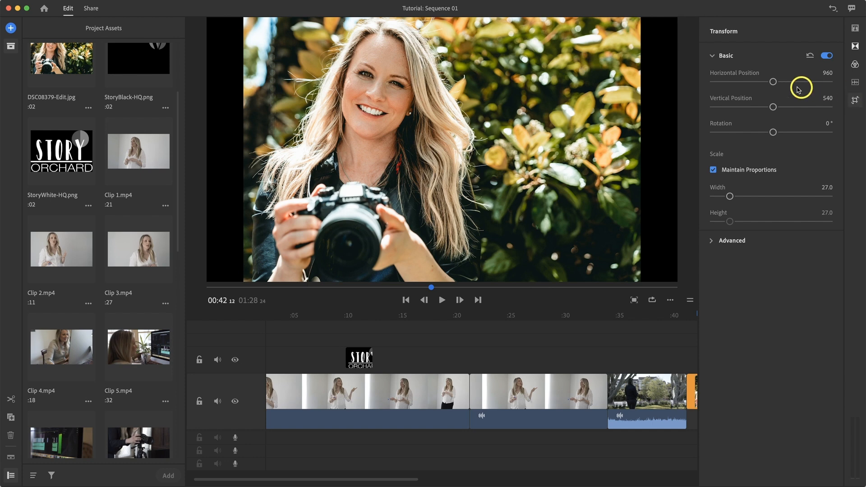
{"action": "mouse_move", "coordinate": [773, 82]}
{"action": "left_mouse_down"}
{"action": "mouse_move", "coordinate": [758, 83]}
{"action": "mouse_move", "coordinate": [772, 84]}
{"action": "left_mouse_up"}
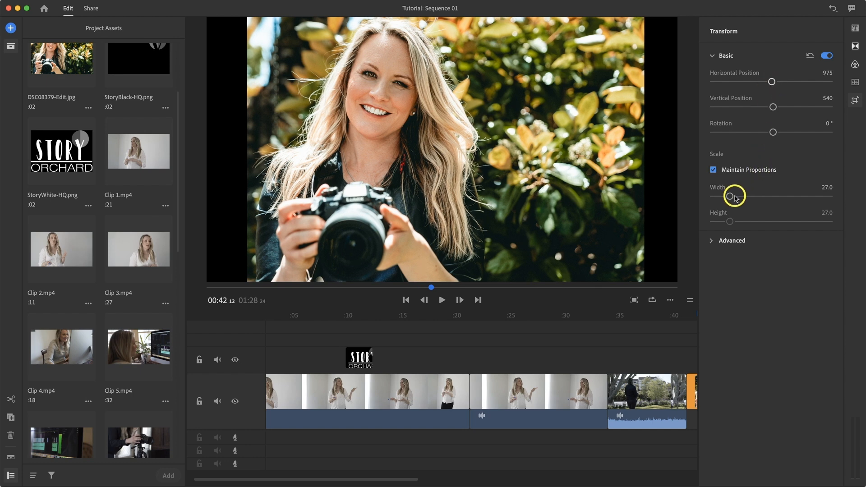
{"action": "left_click_drag", "start_coordinate": [731, 196], "coordinate": [731, 196]}
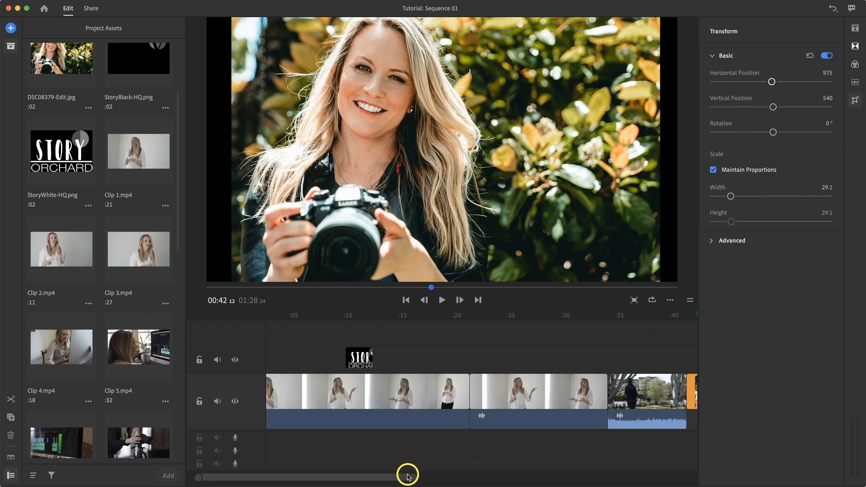
- Play the sequence from the outdoor clip across the portrait photo into the following clip
{"action": "scroll", "coordinate": [408, 477], "scroll_direction": "right", "scroll_amount": 5}
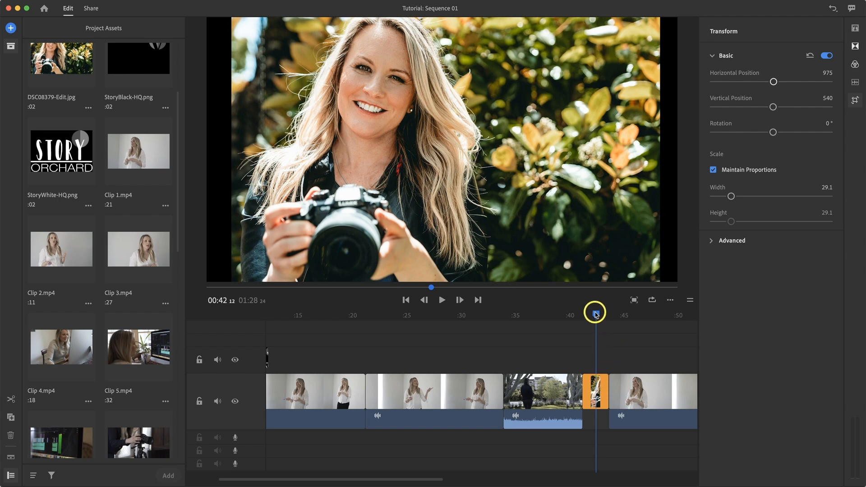
{"action": "left_click_drag", "start_coordinate": [596, 314], "coordinate": [546, 315]}
{"action": "key", "text": "space"}
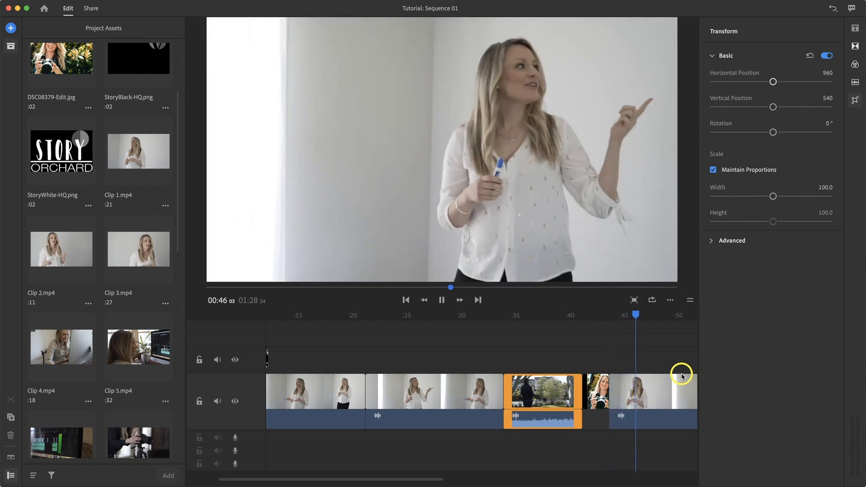
{"action": "left_click", "coordinate": [682, 375]}
{"action": "left_click", "coordinate": [598, 316]}
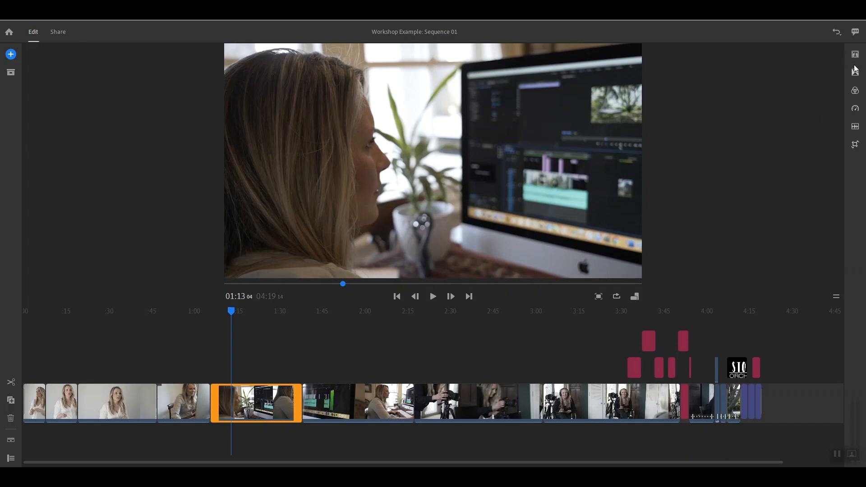
- Limit the selected desk clip's speed range to its later section and set the range speed to 220 %
{"action": "left_click", "coordinate": [856, 109]}
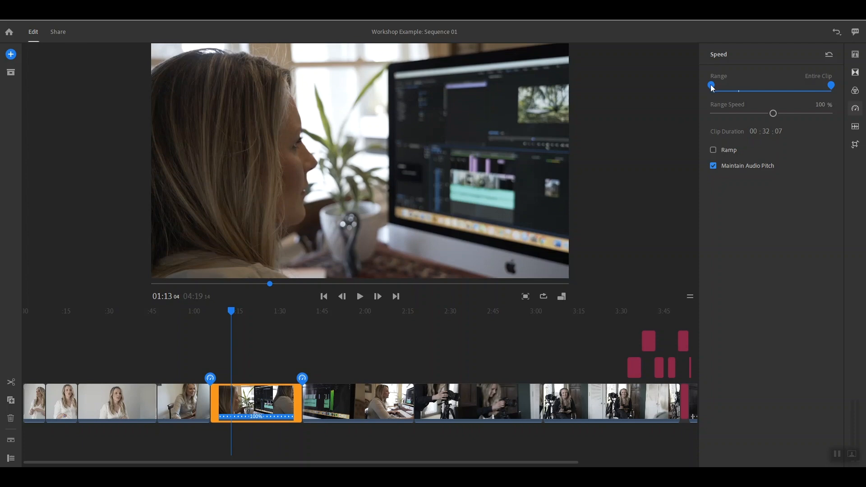
{"action": "left_click_drag", "start_coordinate": [711, 86], "coordinate": [753, 85]}
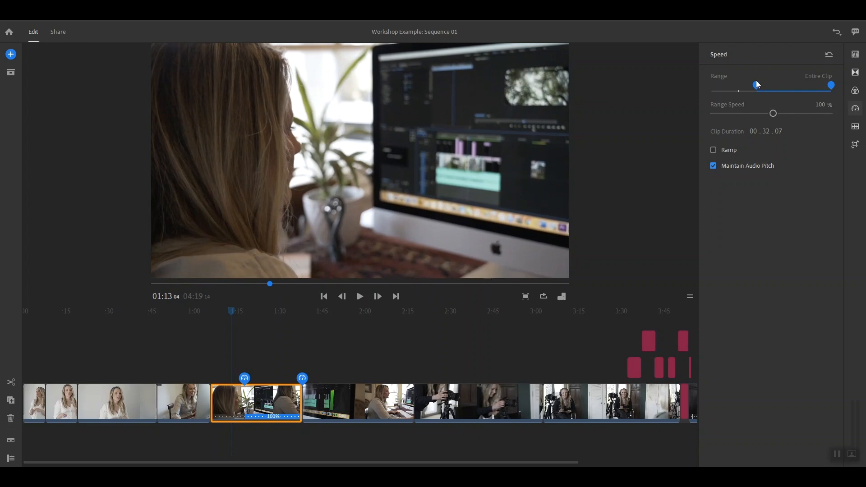
{"action": "left_click_drag", "start_coordinate": [756, 80], "coordinate": [756, 80]}
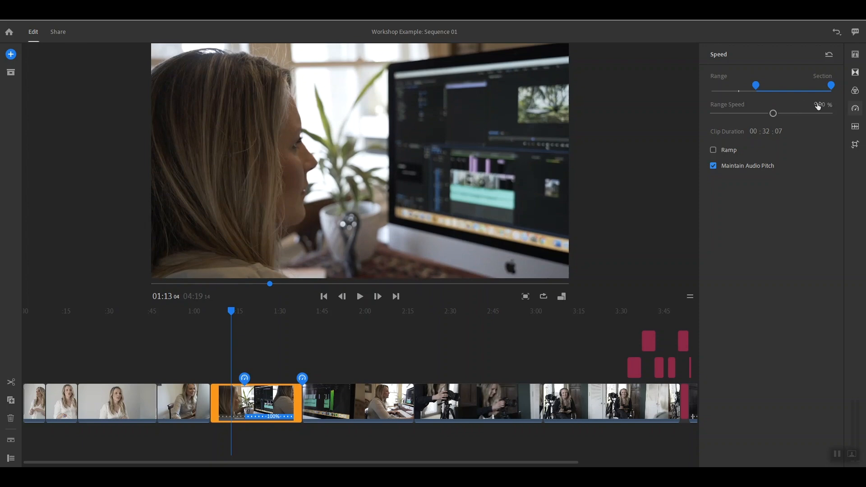
{"action": "left_click_drag", "start_coordinate": [773, 114], "coordinate": [792, 112]}
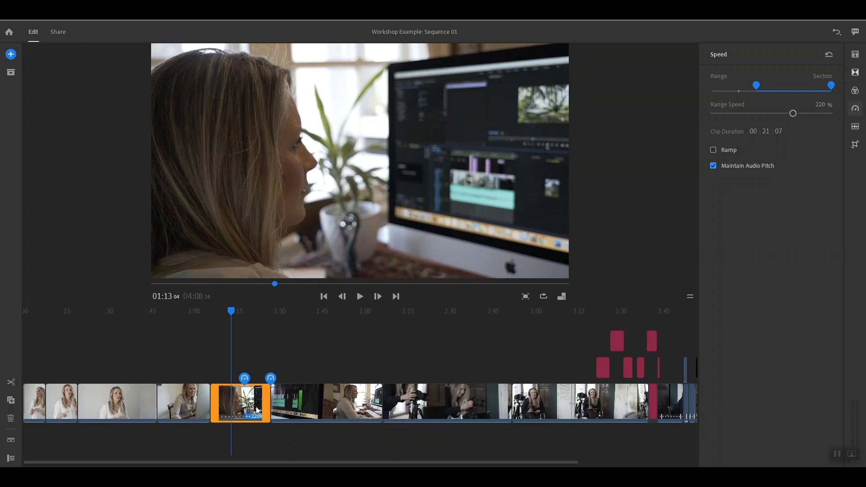
- Play the desk clip from its start through the sped-up section
{"action": "left_click_drag", "start_coordinate": [230, 309], "coordinate": [213, 308]}
{"action": "key", "text": "space"}
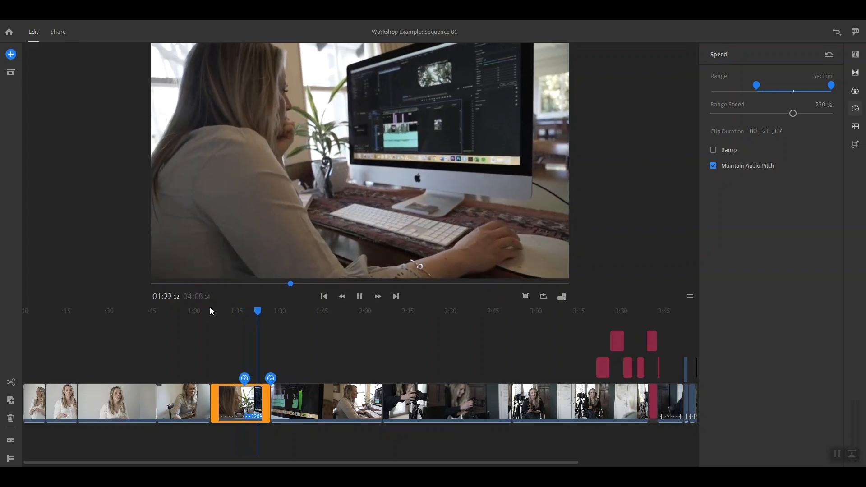
{"action": "key", "text": "space"}
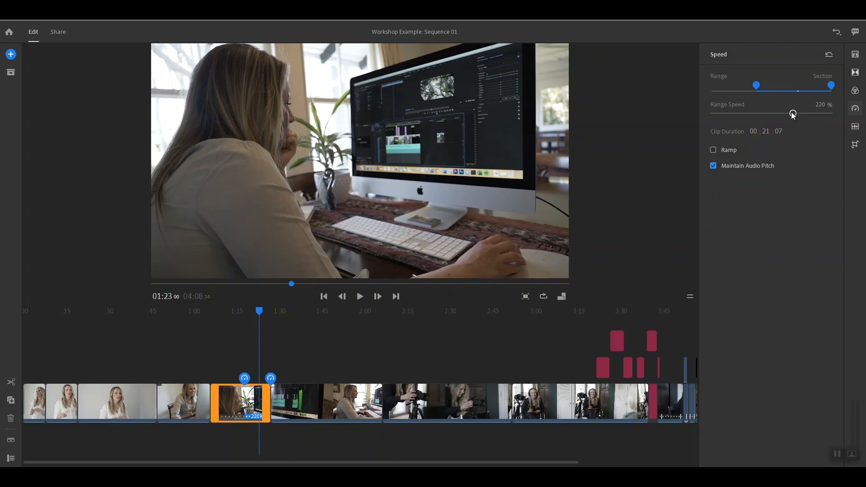
- Slow the desk clip's speed section to 25 % and enable Ramp for the speed change
{"action": "left_click_drag", "start_coordinate": [794, 115], "coordinate": [735, 115]}
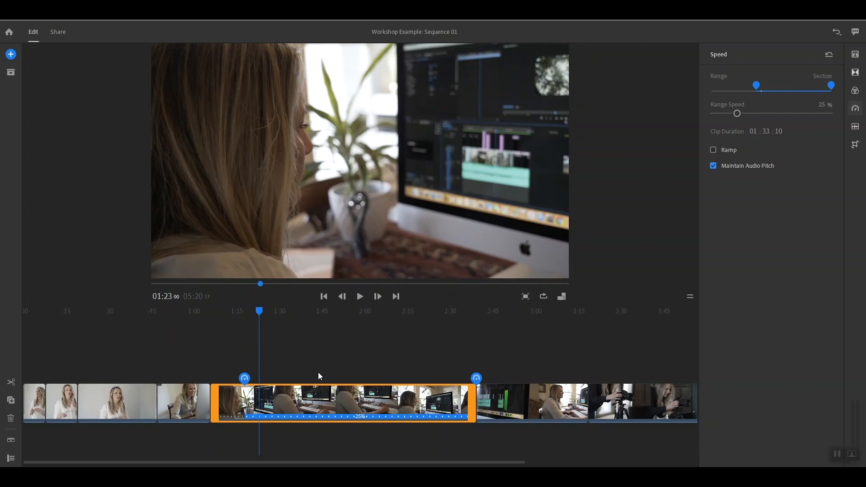
{"action": "key", "text": "space"}
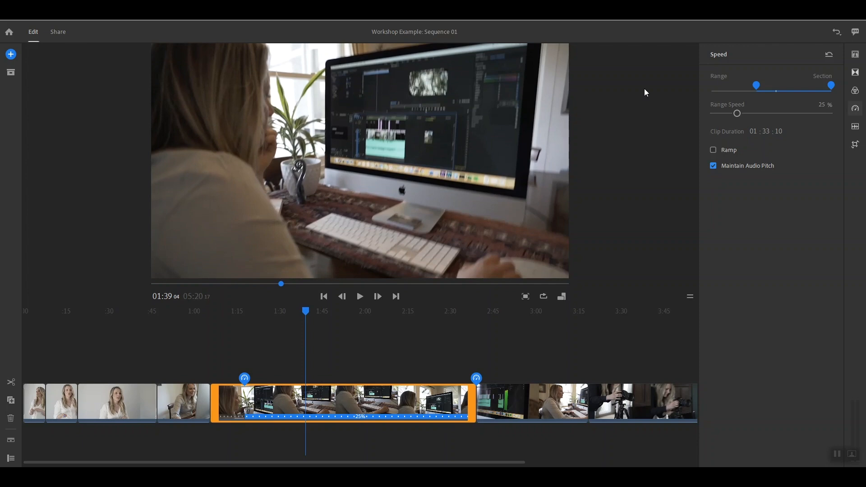
{"action": "left_click", "coordinate": [713, 150]}
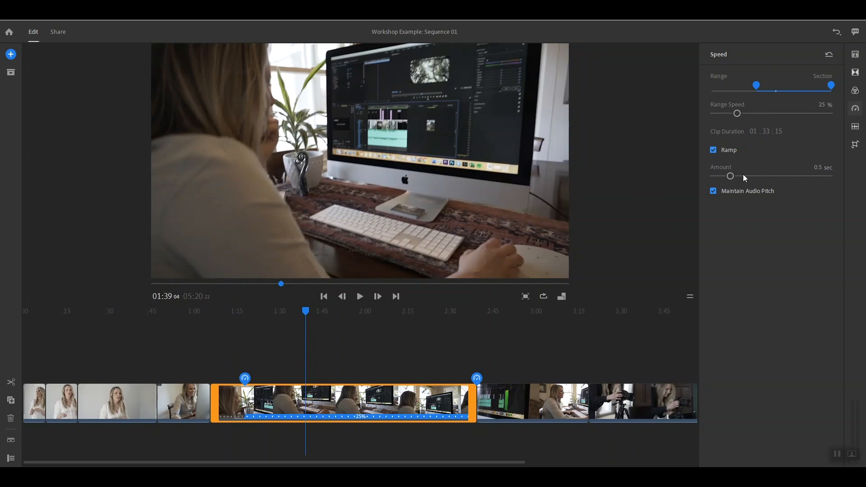
{"action": "left_click", "coordinate": [857, 111]}
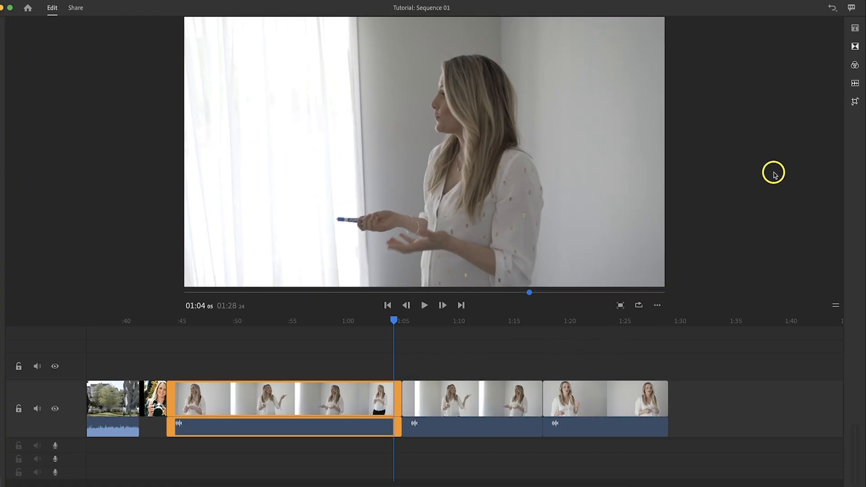
- Add a Cross Dissolve at the cut near 1:05 after the selected clip and preview the transition
{"action": "left_click", "coordinate": [856, 47]}
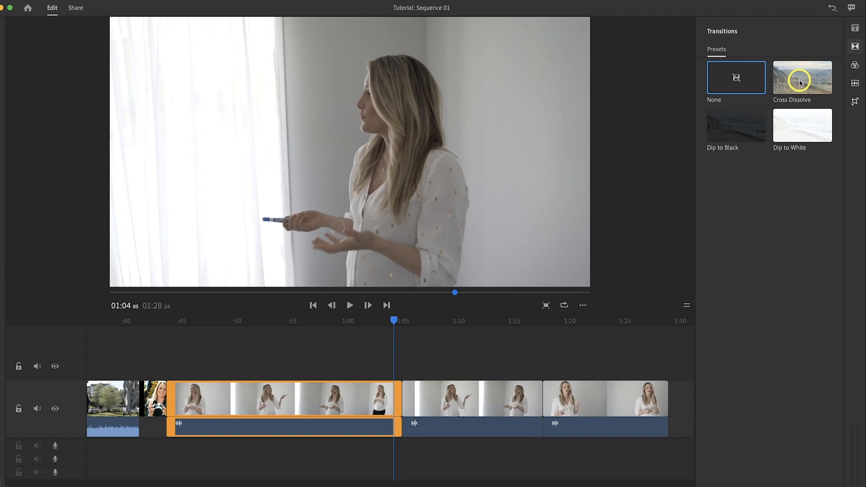
{"action": "mouse_move", "coordinate": [801, 83]}
{"action": "left_mouse_down"}
{"action": "mouse_move", "coordinate": [767, 84]}
{"action": "mouse_move", "coordinate": [471, 303]}
{"action": "mouse_move", "coordinate": [409, 369]}
{"action": "mouse_move", "coordinate": [403, 403]}
{"action": "left_mouse_up"}
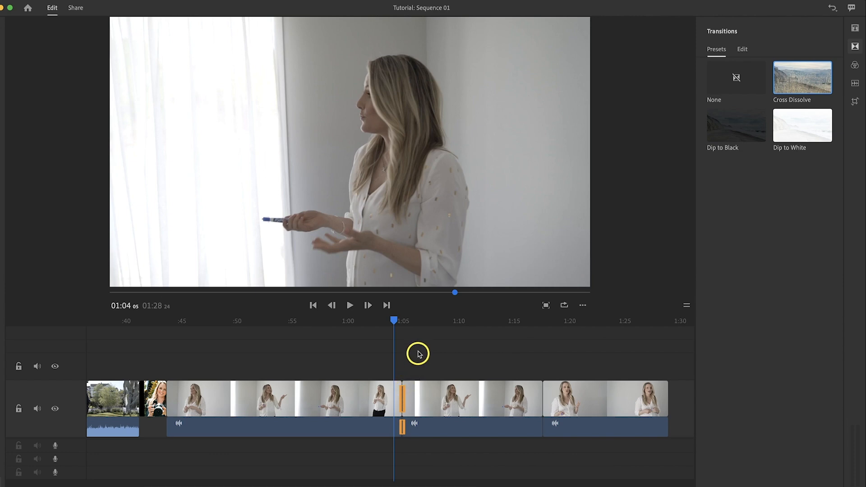
{"action": "key", "text": "space"}
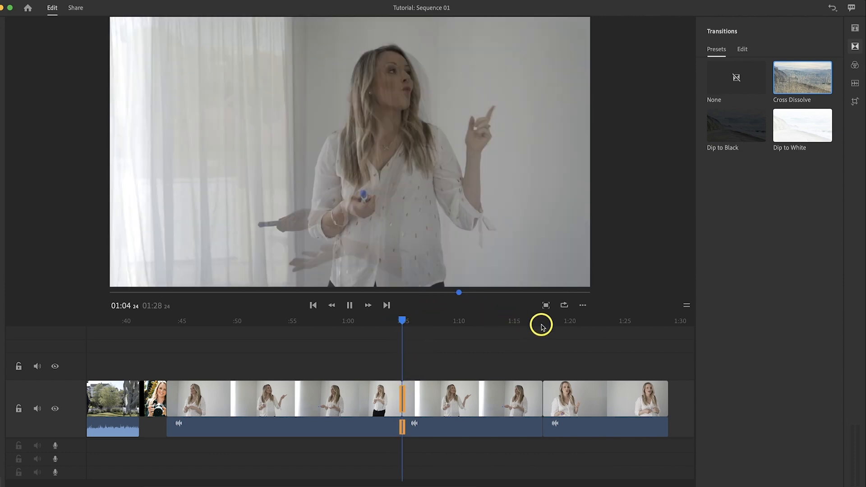
{"action": "key", "text": "space"}
{"action": "left_click_drag", "start_coordinate": [410, 320], "coordinate": [406, 321]}
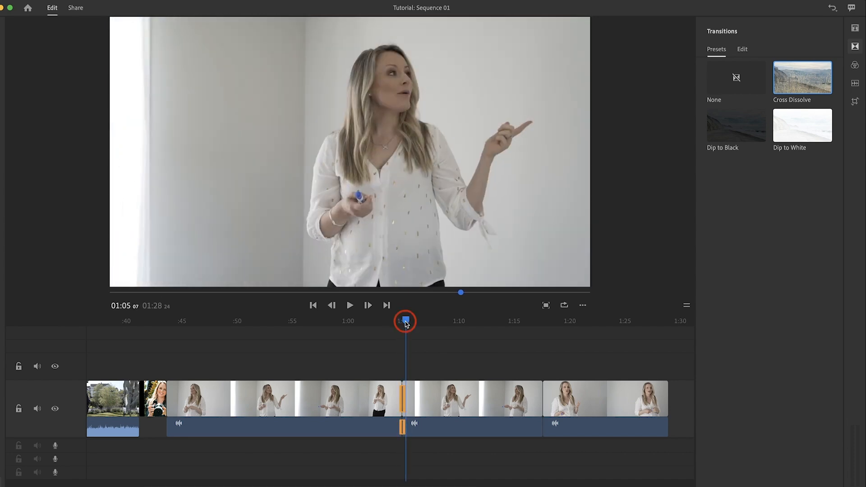
- Lengthen the Cross Dissolve near 1:05 to 1.84 sec and play through the transition
{"action": "left_click", "coordinate": [403, 397]}
{"action": "left_click", "coordinate": [403, 396]}
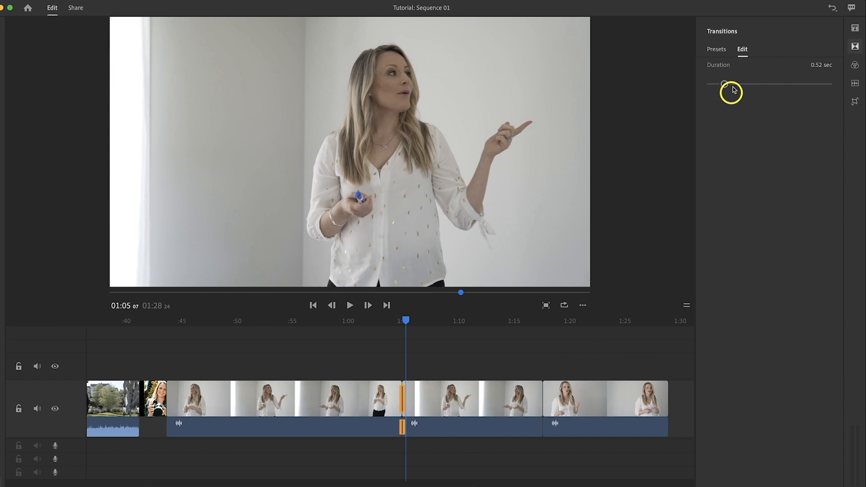
{"action": "left_click_drag", "start_coordinate": [726, 83], "coordinate": [781, 86]}
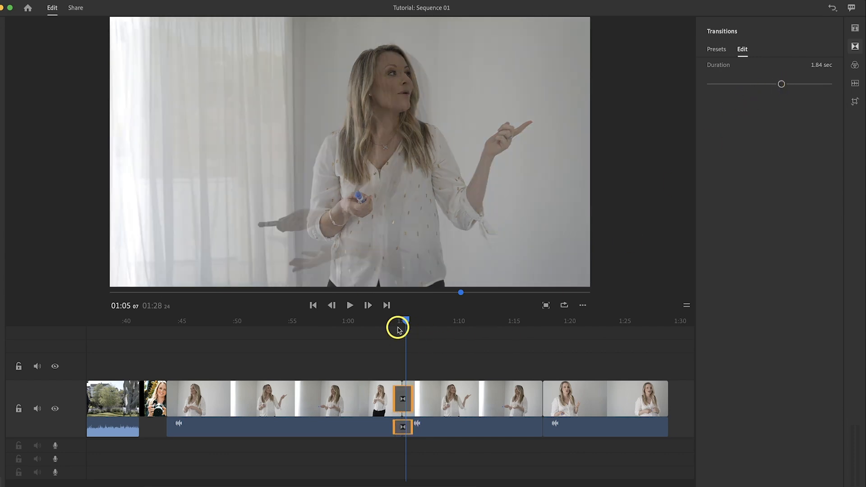
{"action": "left_click_drag", "start_coordinate": [405, 324], "coordinate": [397, 324]}
{"action": "key", "text": "space"}
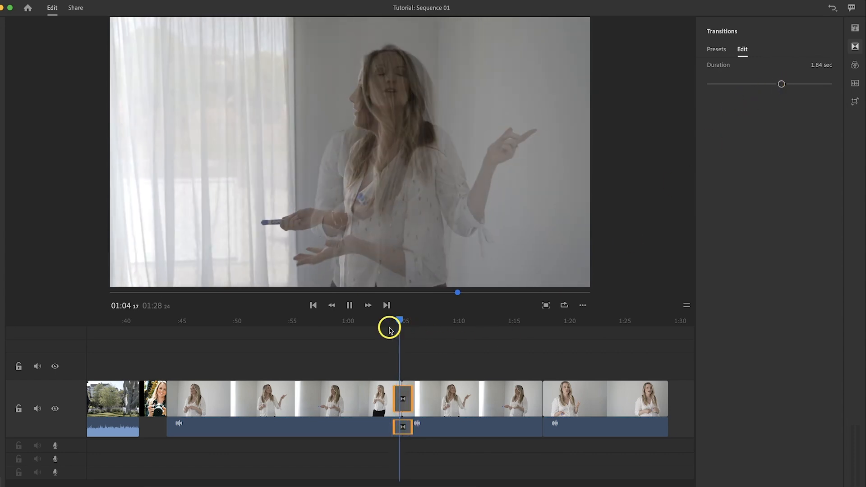
{"action": "key", "text": "space"}
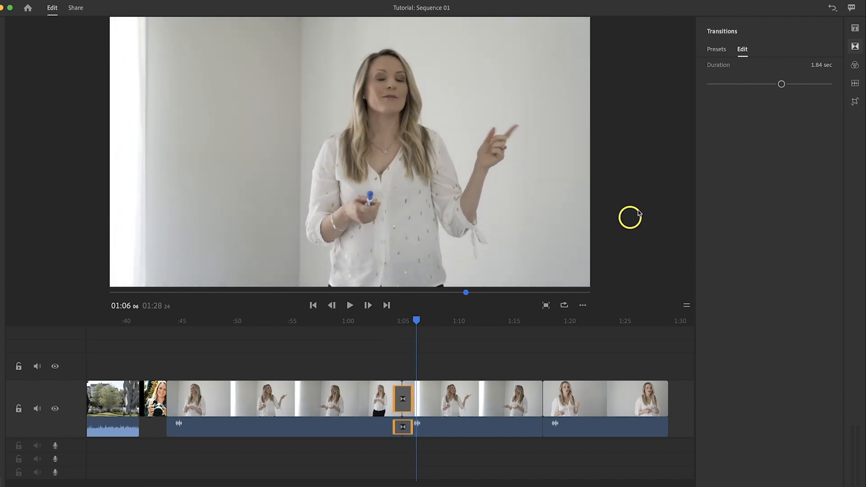
- Set the Cross Dissolve's duration near 1:05 to 0.52 sec and reselect the transition
{"action": "left_click_drag", "start_coordinate": [772, 84], "coordinate": [724, 86]}
{"action": "left_click", "coordinate": [720, 51]}
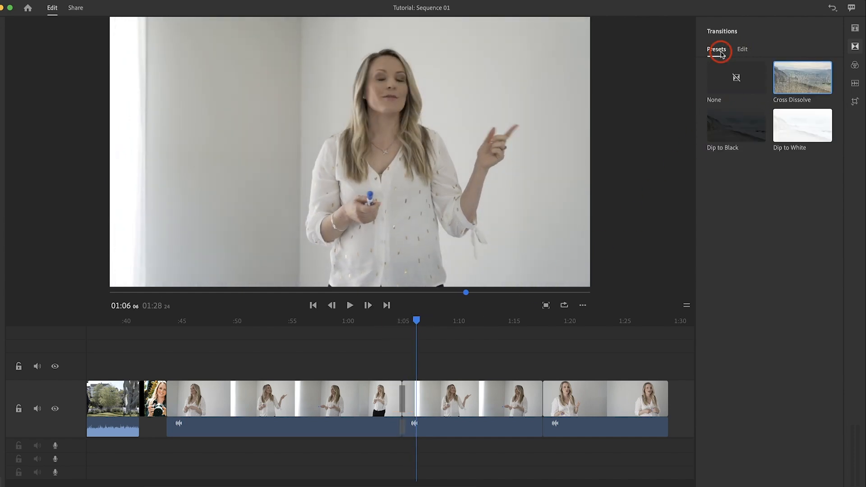
{"action": "left_click", "coordinate": [745, 51]}
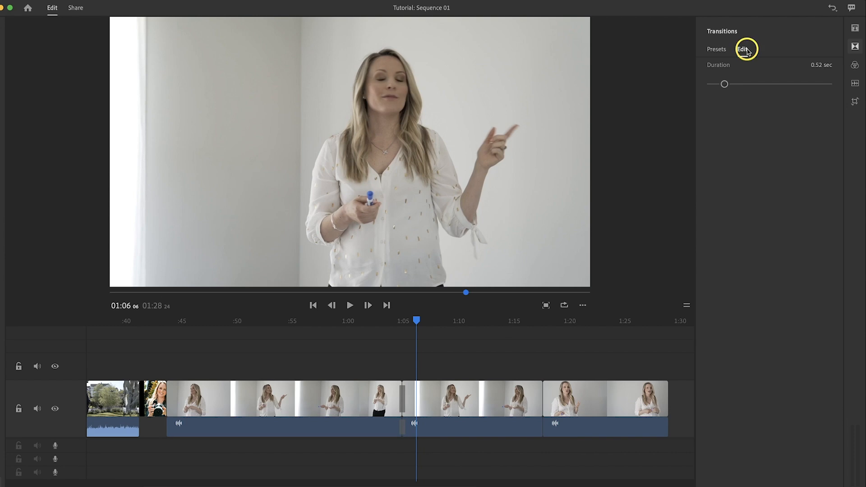
{"action": "left_click", "coordinate": [721, 50]}
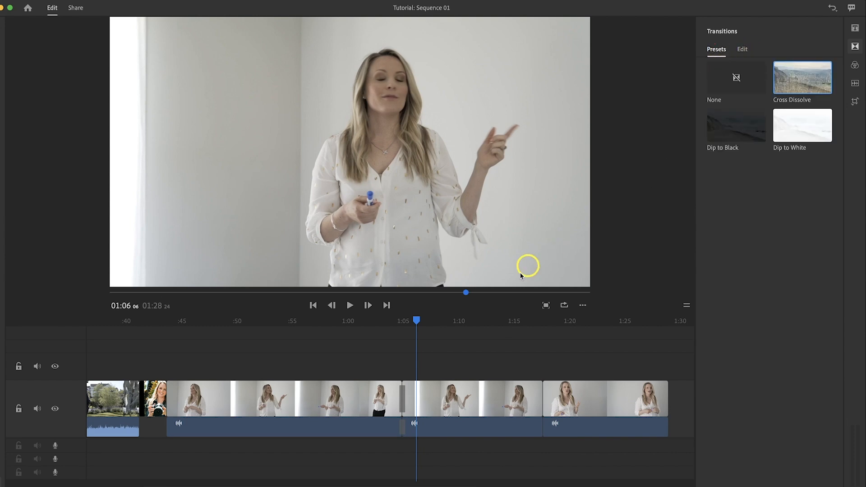
{"action": "left_click", "coordinate": [402, 398]}
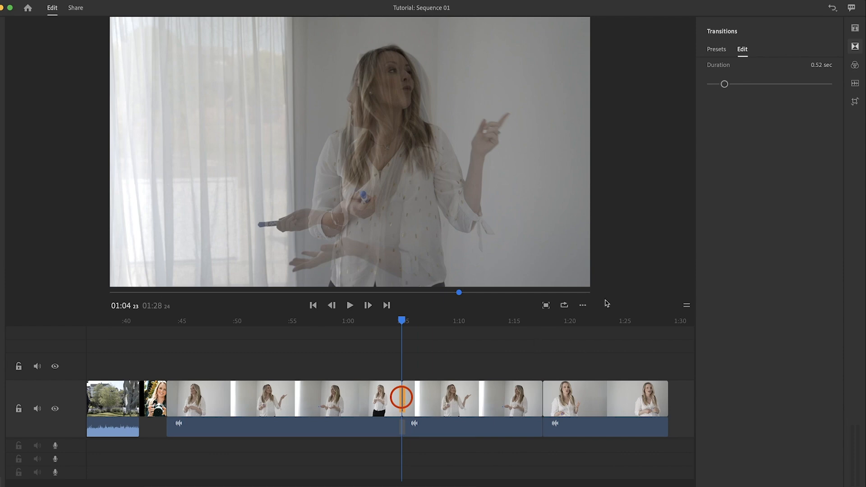
- Add a Dip to Black at the cut between the camera portrait and the clip after it, and preview the transition
{"action": "left_click", "coordinate": [714, 51]}
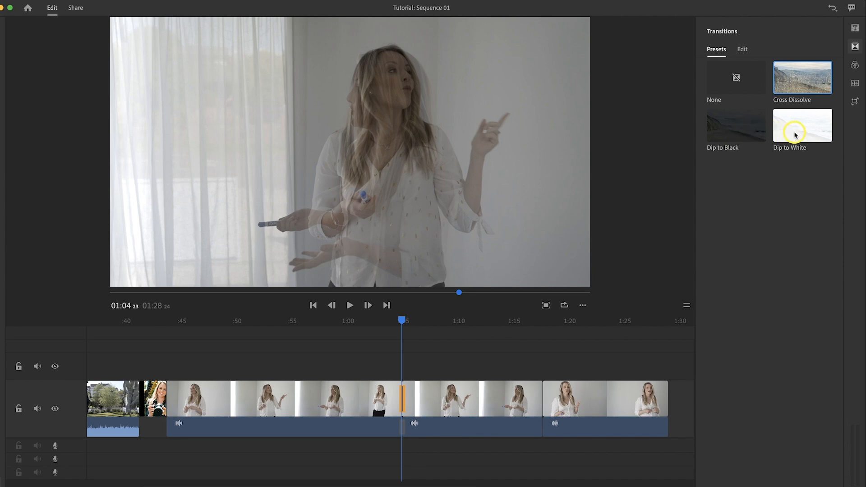
{"action": "mouse_move", "coordinate": [741, 125]}
{"action": "left_mouse_down"}
{"action": "mouse_move", "coordinate": [559, 171]}
{"action": "mouse_move", "coordinate": [339, 260]}
{"action": "mouse_move", "coordinate": [244, 324]}
{"action": "mouse_move", "coordinate": [192, 340]}
{"action": "mouse_move", "coordinate": [174, 356]}
{"action": "mouse_move", "coordinate": [167, 396]}
{"action": "left_mouse_up"}
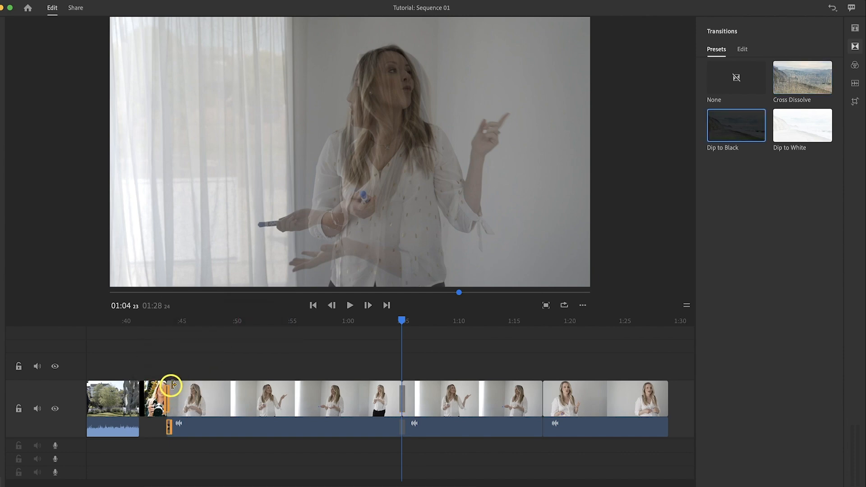
{"action": "left_click_drag", "start_coordinate": [399, 321], "coordinate": [163, 326]}
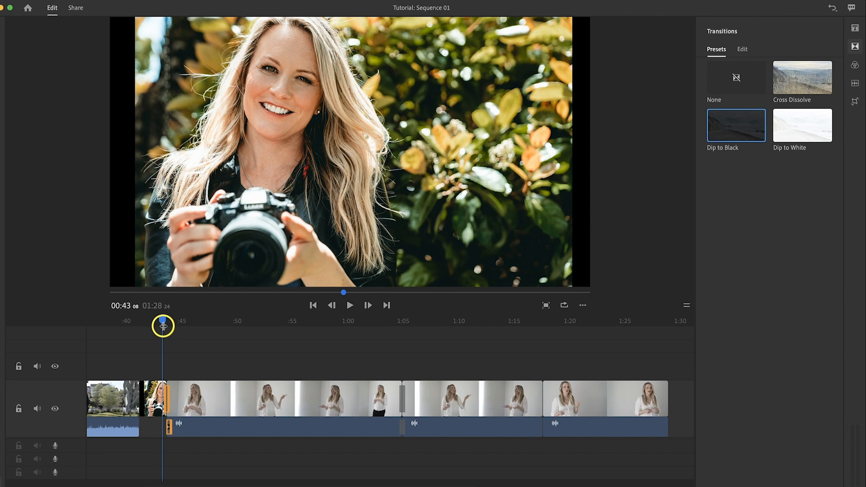
{"action": "key", "text": "space"}
{"action": "key", "text": "space"}
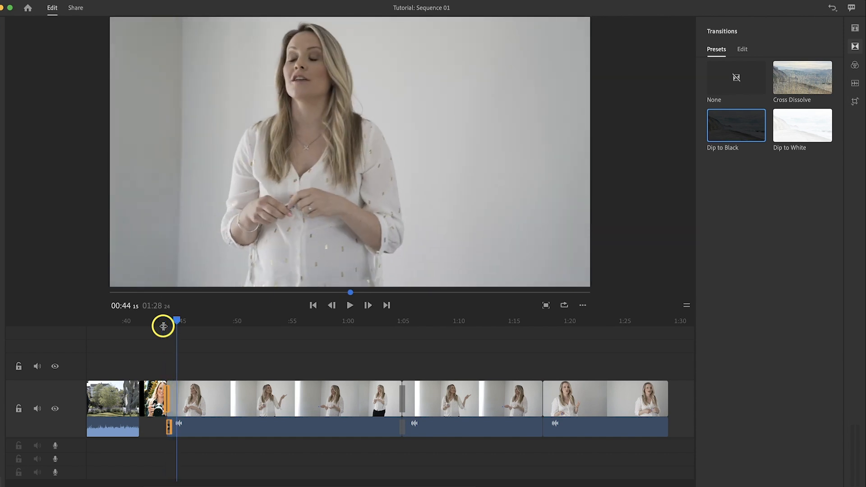
- Set the Dip to Black's duration to 0.96 sec and play through the transition
{"action": "left_click", "coordinate": [166, 397]}
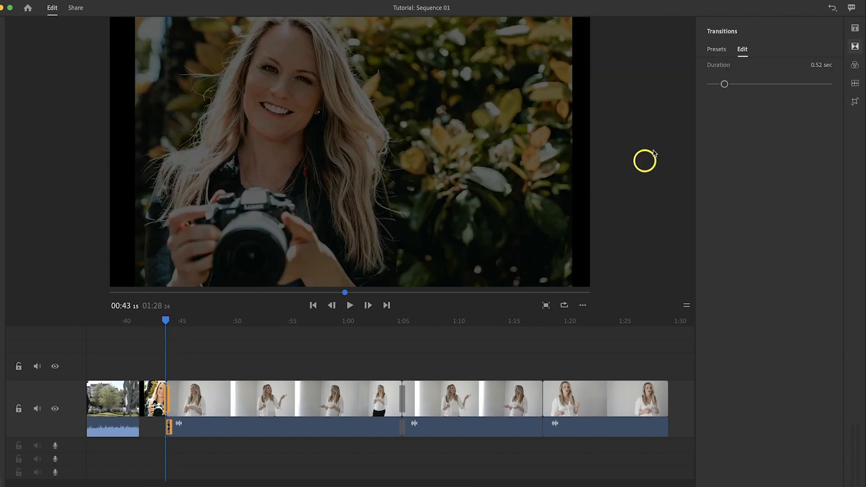
{"action": "left_click_drag", "start_coordinate": [725, 84], "coordinate": [744, 84]}
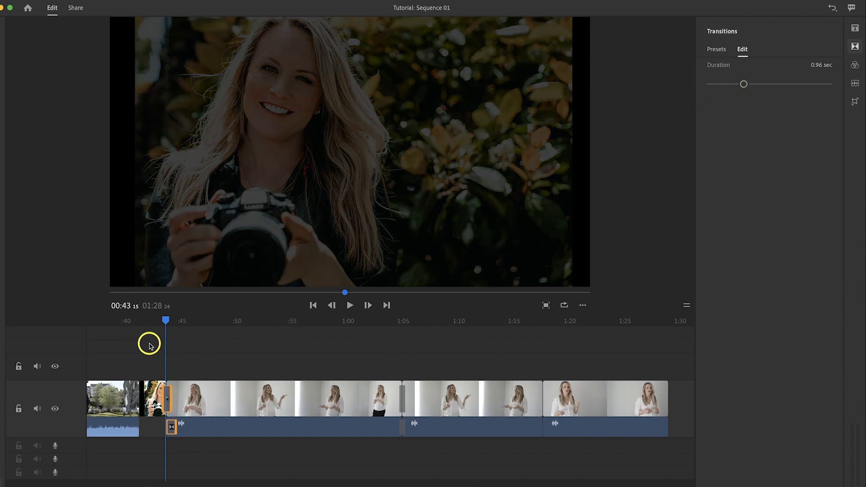
{"action": "left_click_drag", "start_coordinate": [164, 320], "coordinate": [158, 321]}
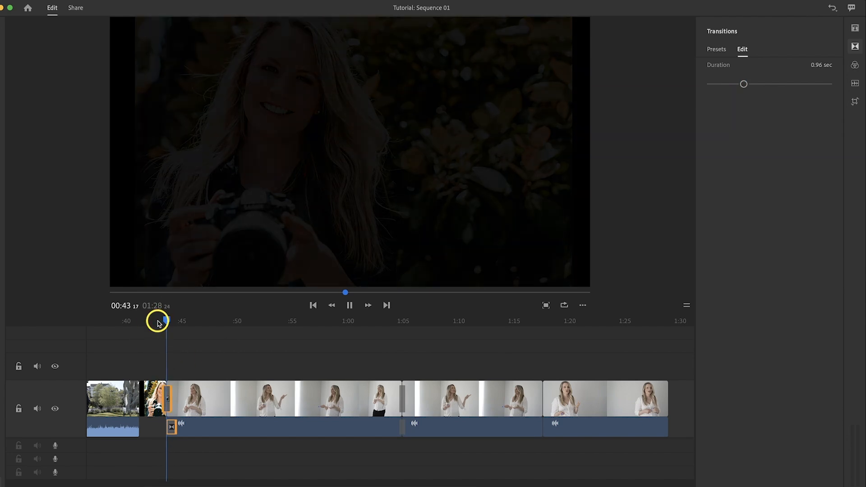
{"action": "key", "text": "space"}
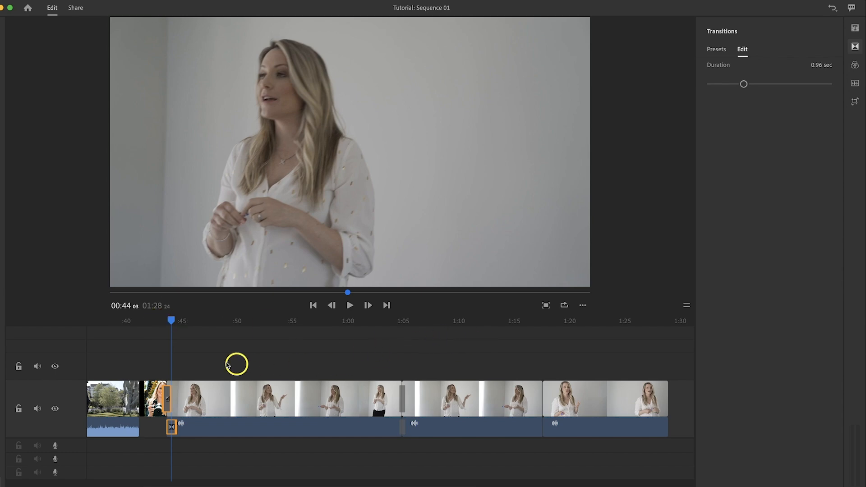
{"action": "left_click_drag", "start_coordinate": [172, 320], "coordinate": [183, 321]}
{"action": "left_click", "coordinate": [262, 453]}
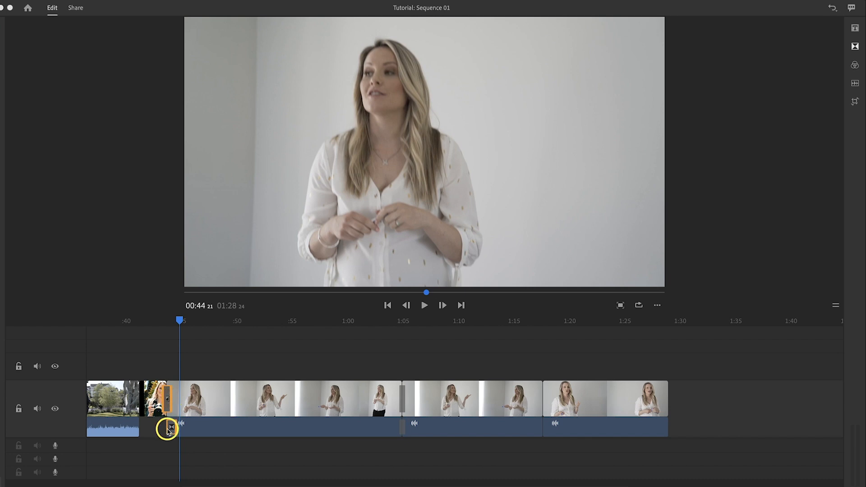
- Remove the Dip to Black's audio and video transitions from the cut after the camera portrait
{"action": "left_click", "coordinate": [168, 431]}
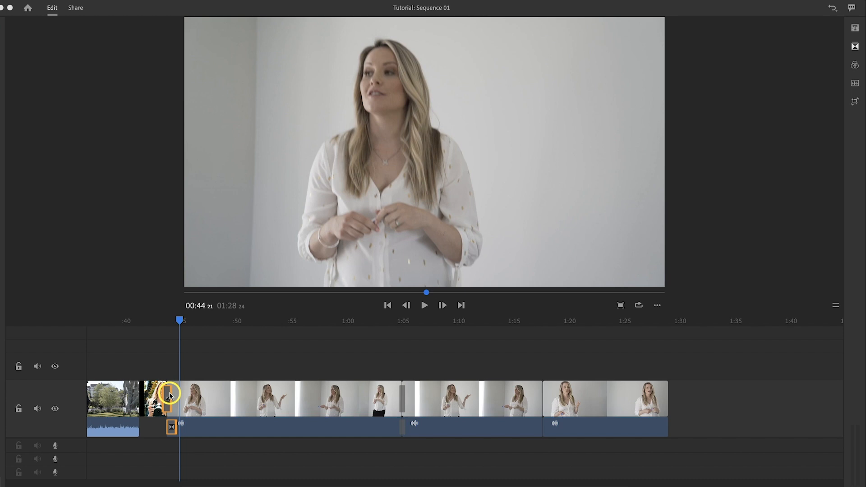
{"action": "left_click", "coordinate": [167, 395]}
{"action": "left_click", "coordinate": [167, 395]}
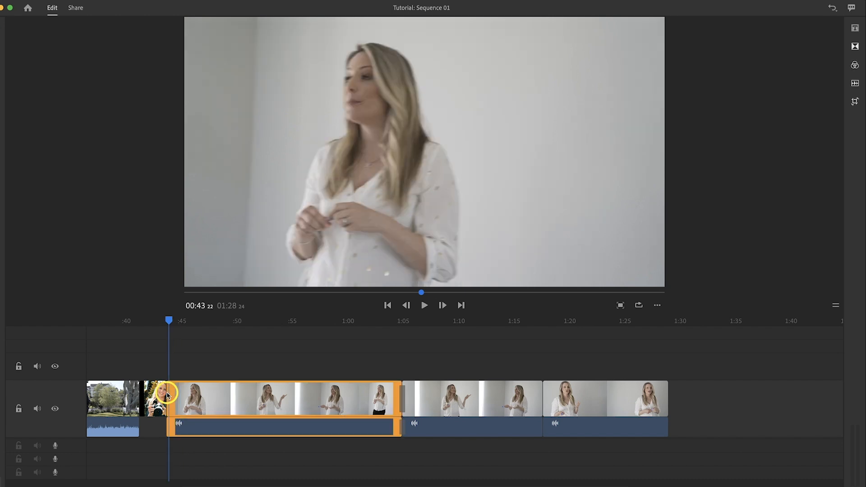
- Try a Cross Dissolve at the cut between the last two clips and remove it
{"action": "left_click", "coordinate": [856, 46]}
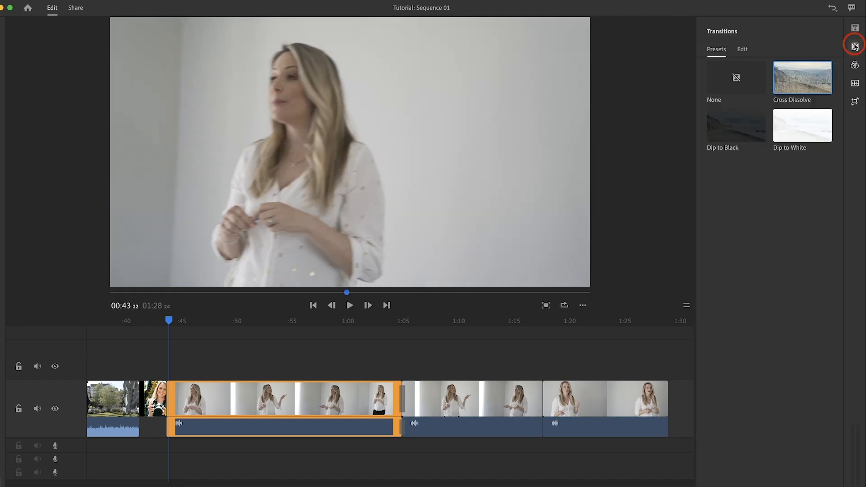
{"action": "mouse_move", "coordinate": [788, 85]}
{"action": "left_mouse_down"}
{"action": "mouse_move", "coordinate": [629, 226]}
{"action": "mouse_move", "coordinate": [514, 401]}
{"action": "mouse_move", "coordinate": [541, 410]}
{"action": "left_mouse_up"}
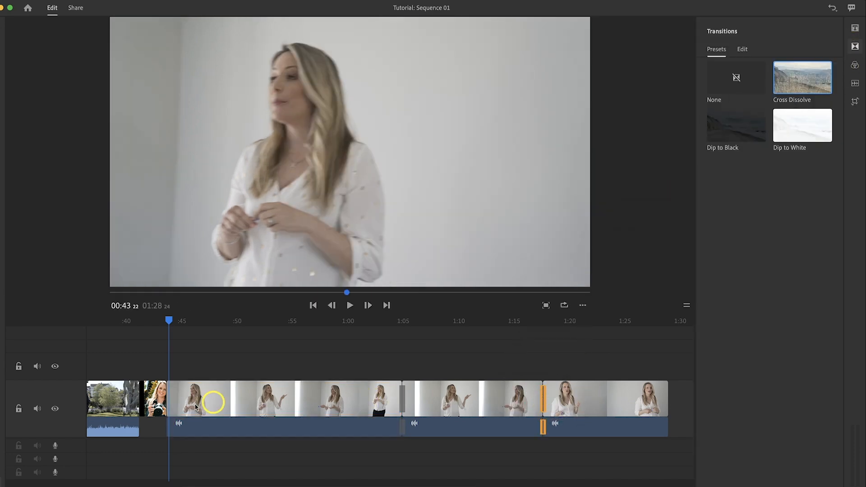
{"action": "left_click", "coordinate": [0, 442]}
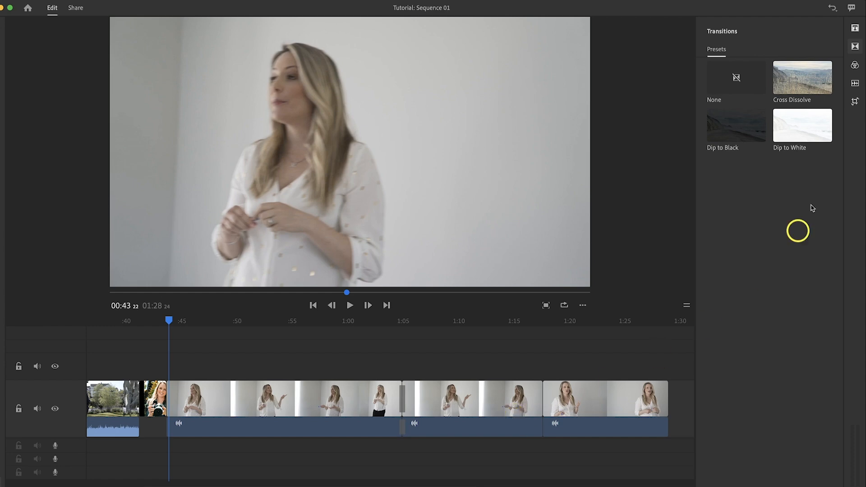
- Try the Cinematic, Film, SL Night and SL Matrix color presets on the clip after the camera portrait, ending on Film
{"action": "left_click", "coordinate": [855, 66]}
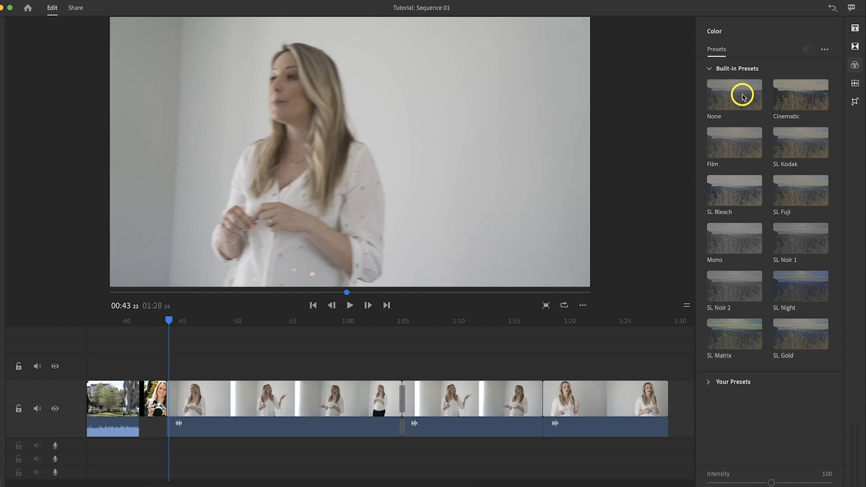
{"action": "left_click", "coordinate": [275, 410]}
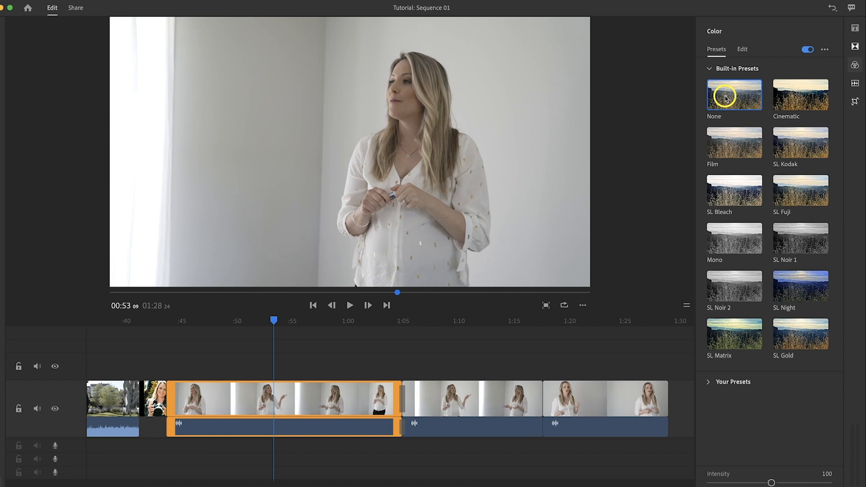
{"action": "left_click", "coordinate": [806, 95]}
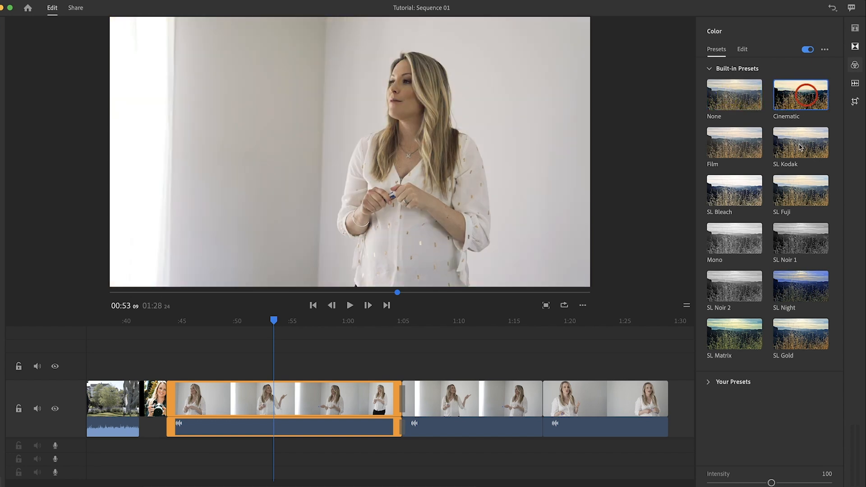
{"action": "left_click", "coordinate": [732, 150]}
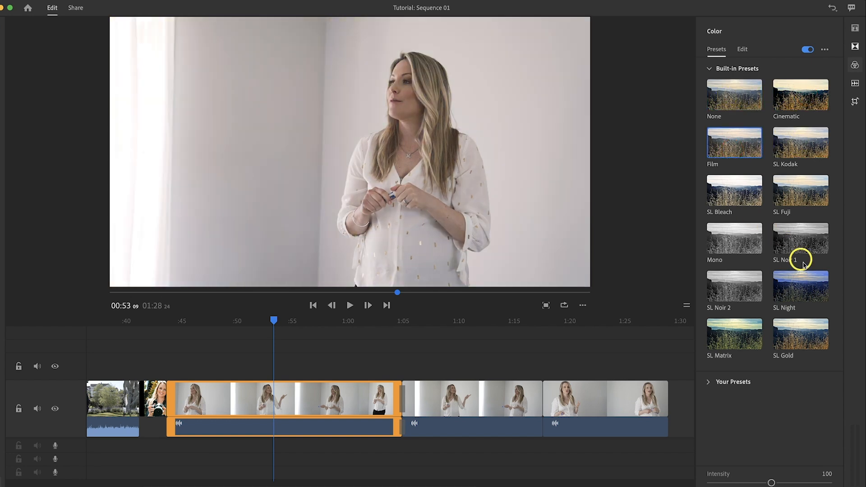
{"action": "left_click", "coordinate": [806, 292]}
{"action": "left_click", "coordinate": [743, 338]}
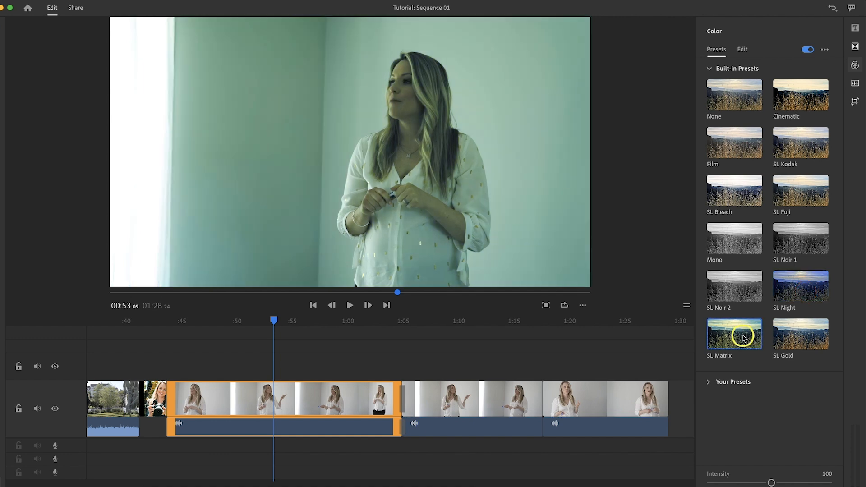
{"action": "left_click", "coordinate": [745, 147]}
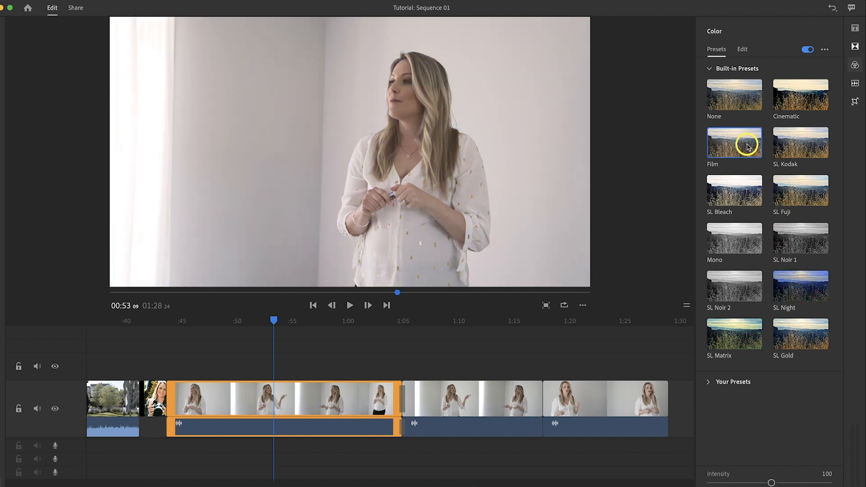
- Set the selected clip's color preset to None and open its Basic color adjustments
{"action": "left_click", "coordinate": [743, 50]}
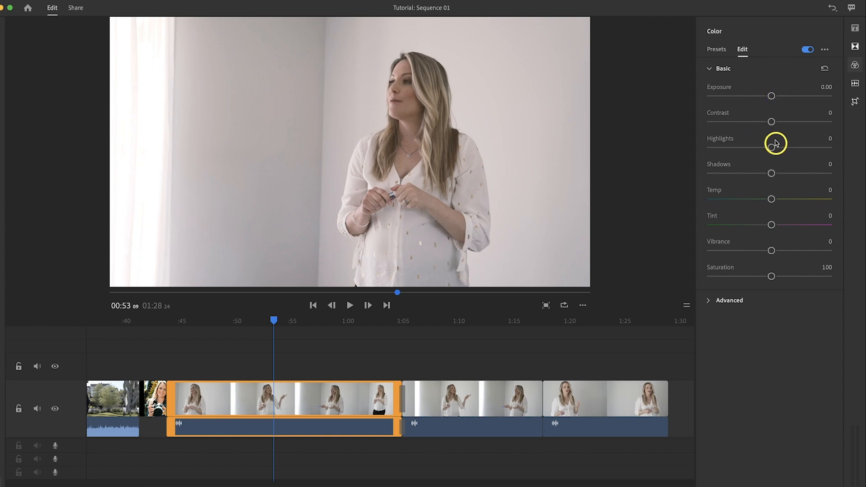
{"action": "left_click", "coordinate": [719, 50]}
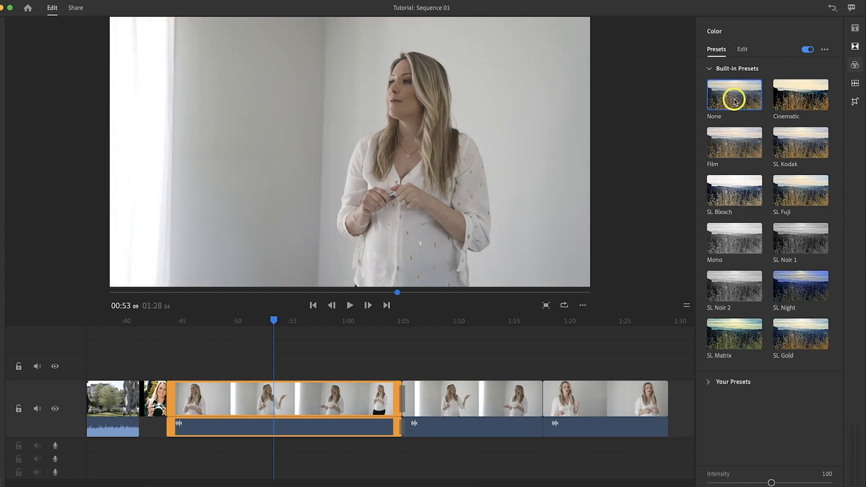
{"action": "left_click", "coordinate": [744, 50]}
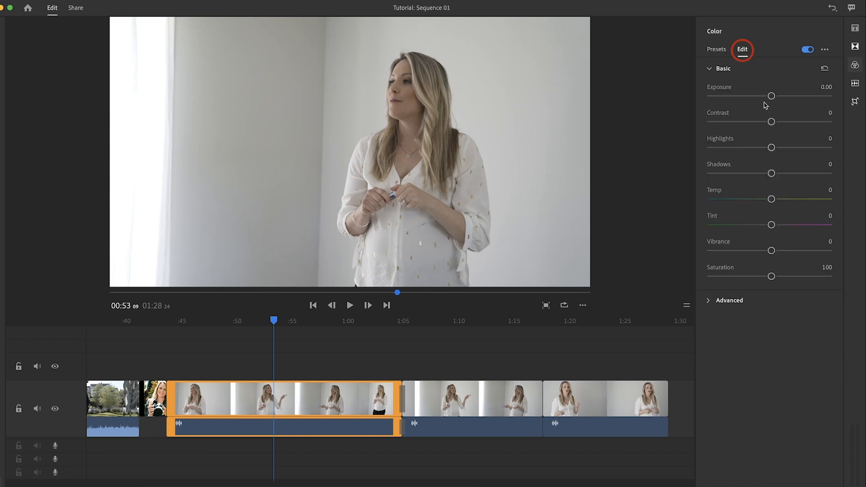
- Try shifting the clip's Exposure and setting Temp to 24 and 2, resetting the Basic color adjustments after each test
{"action": "mouse_move", "coordinate": [771, 95]}
{"action": "left_mouse_down"}
{"action": "mouse_move", "coordinate": [791, 96]}
{"action": "mouse_move", "coordinate": [749, 96]}
{"action": "mouse_move", "coordinate": [773, 95]}
{"action": "left_mouse_up"}
{"action": "left_click", "coordinate": [825, 70]}
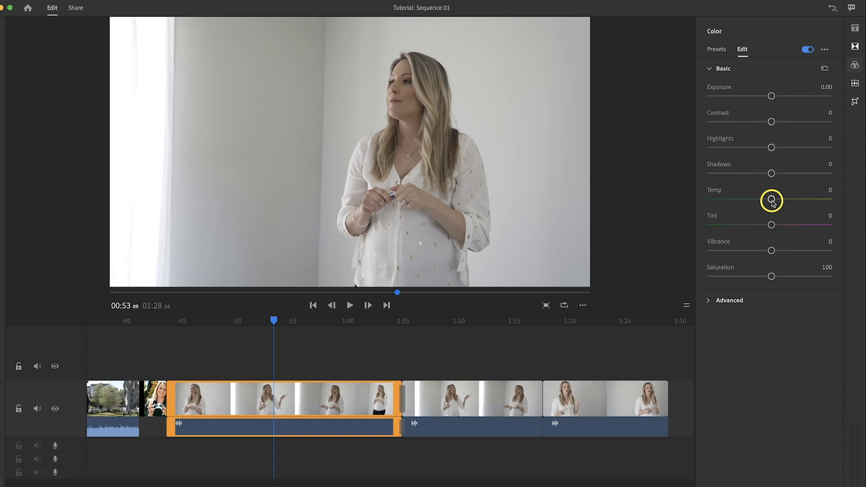
{"action": "left_click_drag", "start_coordinate": [772, 201], "coordinate": [784, 202]}
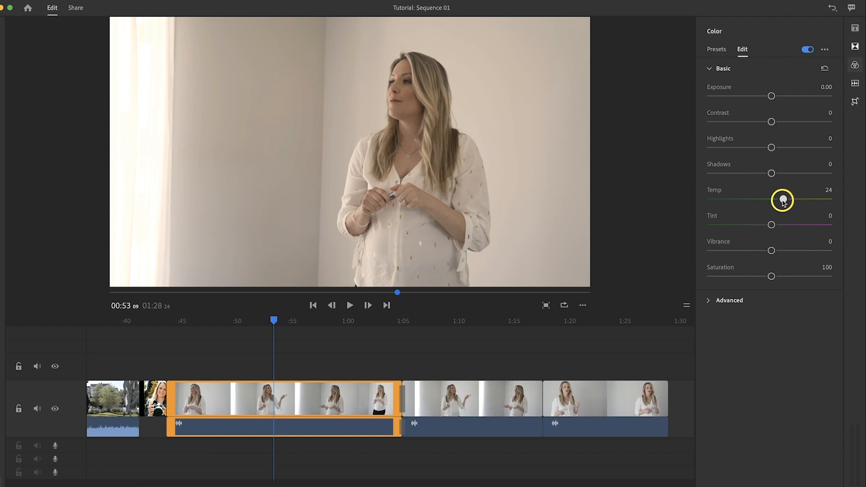
{"action": "mouse_move", "coordinate": [782, 201]}
{"action": "left_mouse_down"}
{"action": "mouse_move", "coordinate": [758, 202]}
{"action": "mouse_move", "coordinate": [767, 202]}
{"action": "left_mouse_up"}
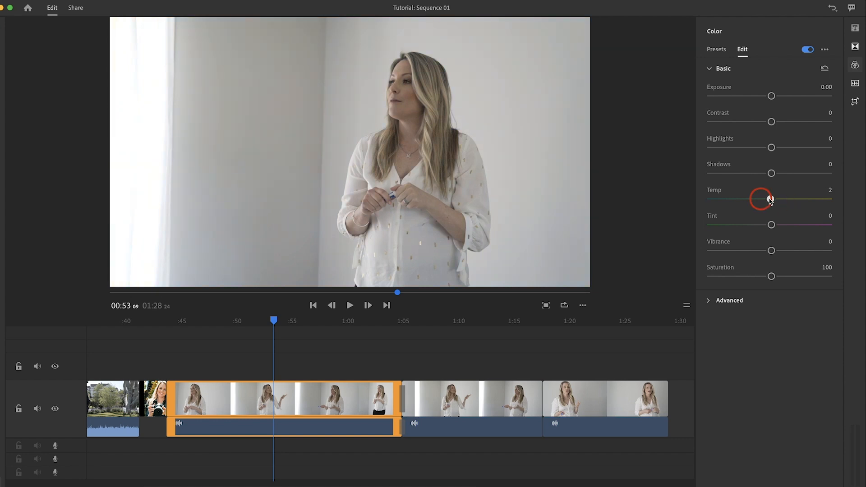
{"action": "left_click", "coordinate": [825, 68]}
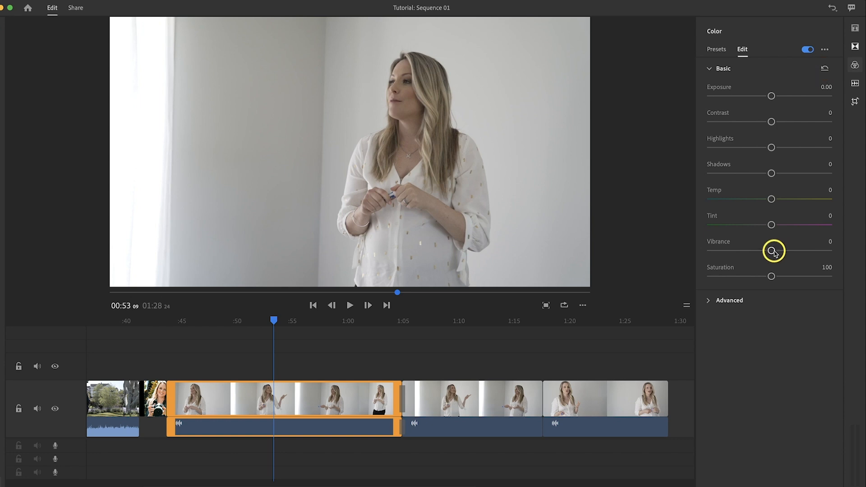
- Set the selected clip's Vibrance to 4 and reduce its Saturation to 0 in the Basic color adjustments
{"action": "left_click_drag", "start_coordinate": [776, 251], "coordinate": [793, 278]}
{"action": "left_click_drag", "start_coordinate": [793, 278], "coordinate": [702, 278]}
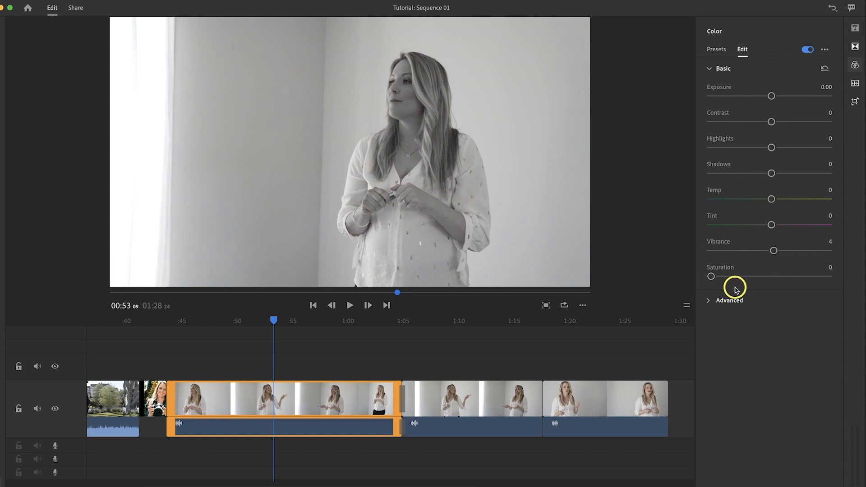
- Try adjusting the Vignette Amount in the Advanced color adjustments and reset the Advanced settings
{"action": "left_click", "coordinate": [707, 301]}
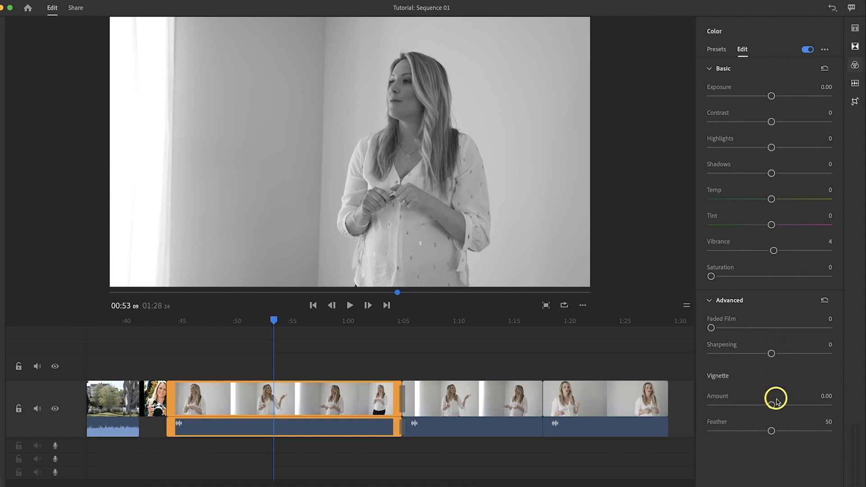
{"action": "mouse_move", "coordinate": [771, 404]}
{"action": "left_mouse_down"}
{"action": "mouse_move", "coordinate": [806, 406]}
{"action": "mouse_move", "coordinate": [776, 406]}
{"action": "left_mouse_up"}
{"action": "left_click", "coordinate": [824, 300]}
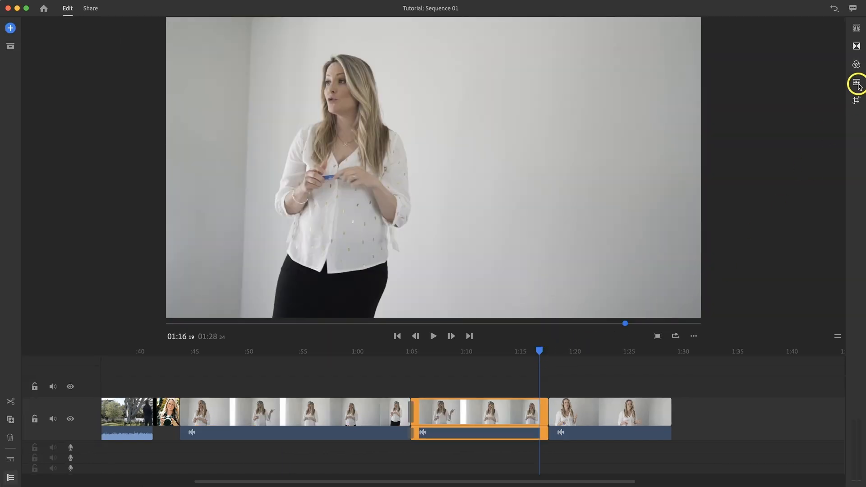
- Add a Basic Default Title on the track above the last clip, starting at about 1:23
{"action": "left_click", "coordinate": [857, 29]}
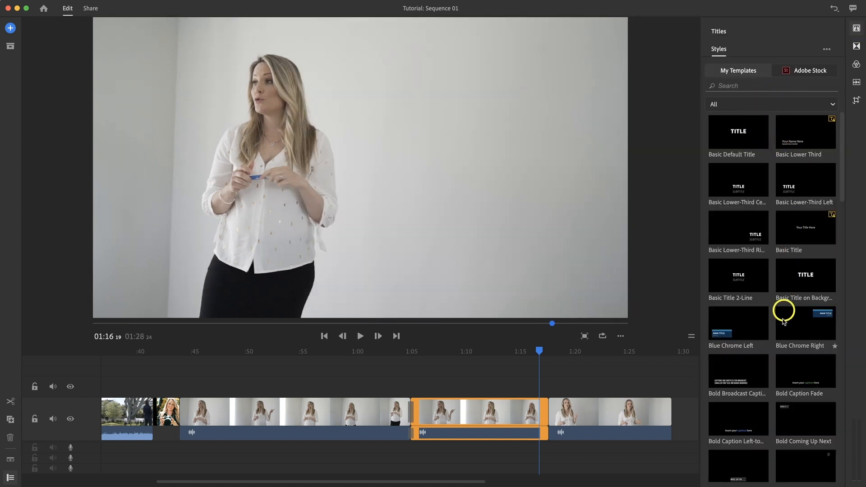
{"action": "left_click", "coordinate": [742, 133]}
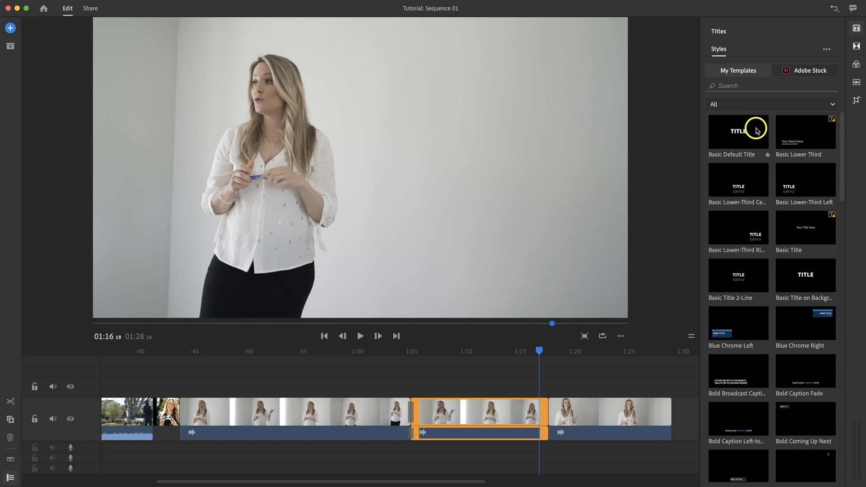
{"action": "left_click_drag", "start_coordinate": [752, 130], "coordinate": [632, 355]}
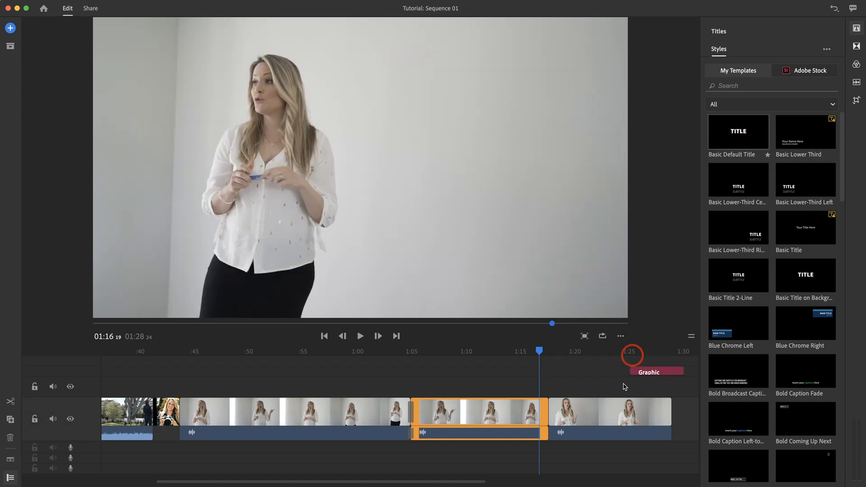
{"action": "left_click_drag", "start_coordinate": [616, 385], "coordinate": [606, 389]}
{"action": "left_click_drag", "start_coordinate": [605, 390], "coordinate": [607, 388]}
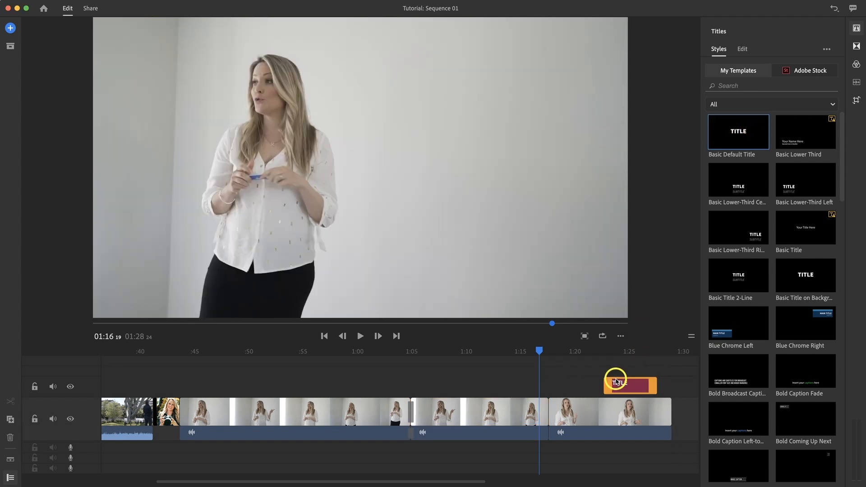
- Preview the new title over the last clip and change its text to Tutorial
{"action": "left_click", "coordinate": [543, 350]}
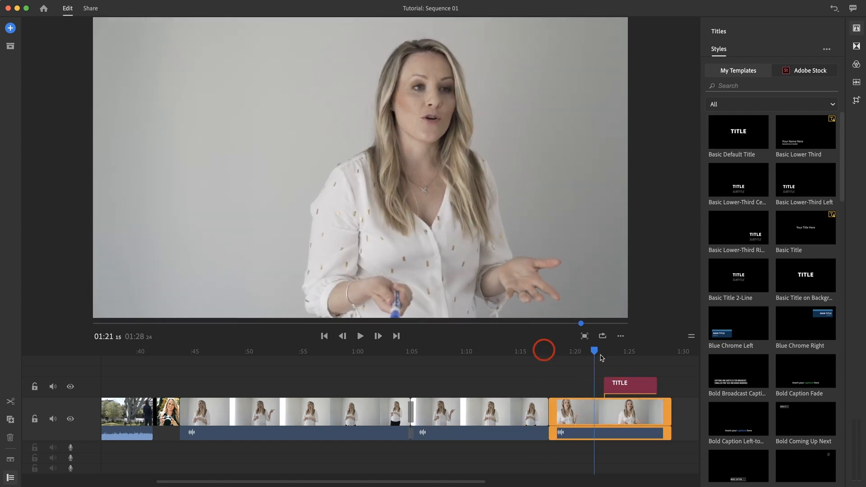
{"action": "left_click", "coordinate": [613, 352]}
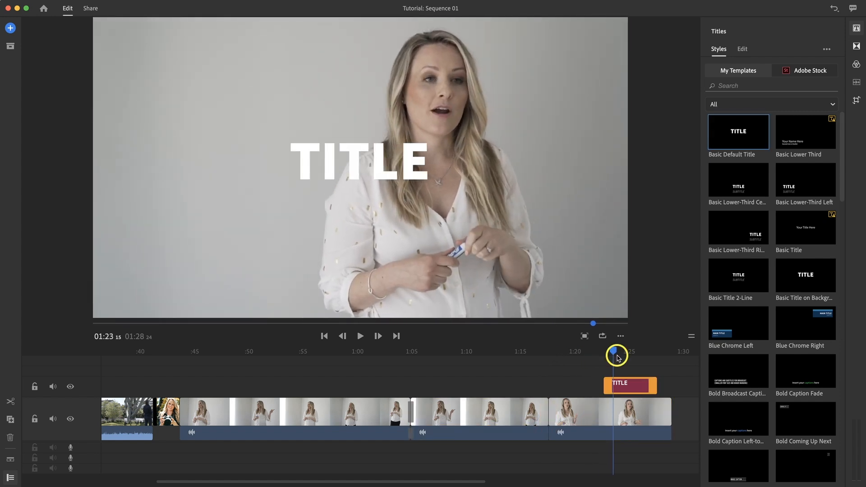
{"action": "double_click", "coordinate": [382, 171]}
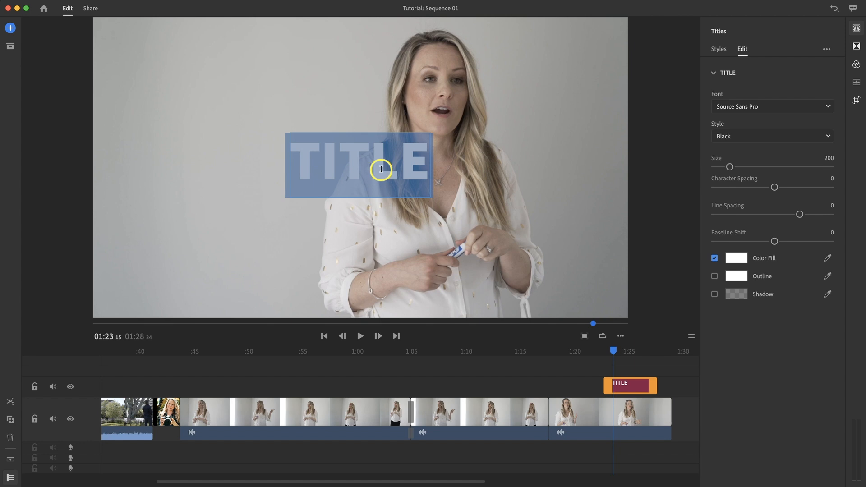
{"action": "type", "text": "Tutor"}
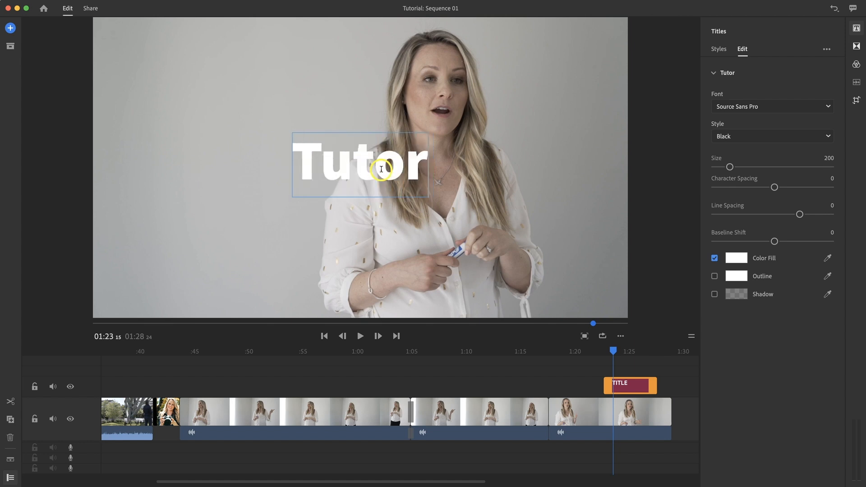
{"action": "type", "text": "ial"}
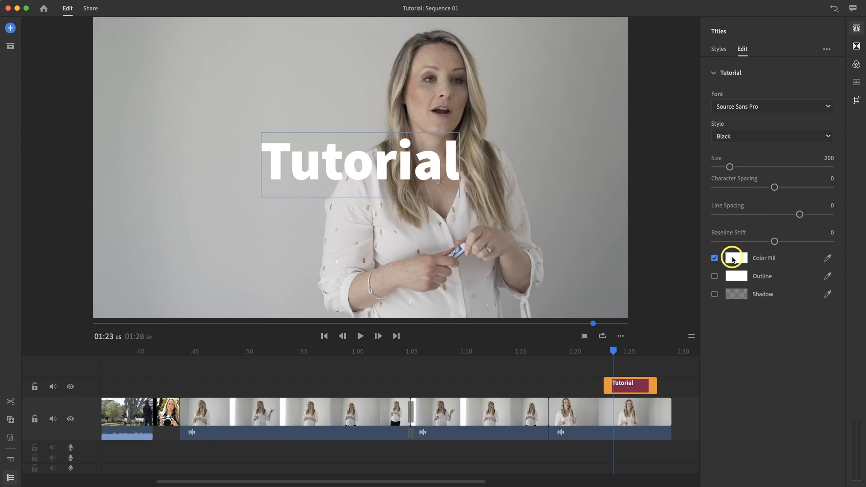
- Try to set the Tutorial title's Color Fill to dark red 6B1616
{"action": "left_click", "coordinate": [733, 259]}
{"action": "left_click", "coordinate": [453, 150]}
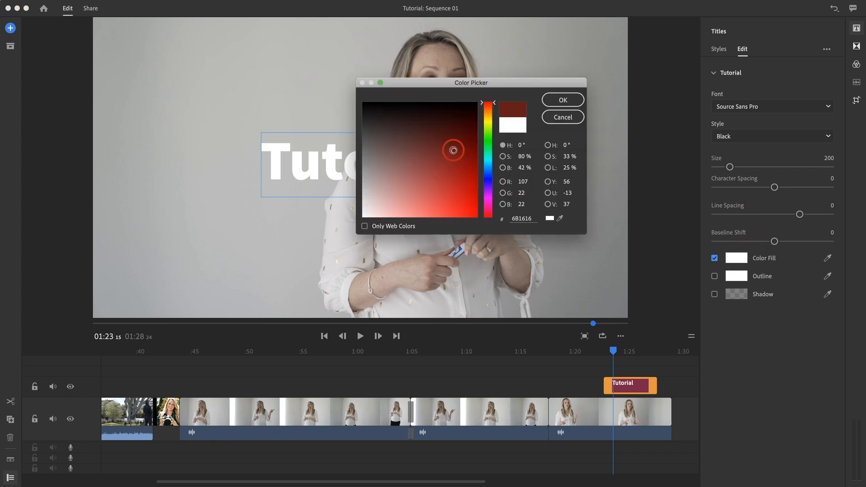
{"action": "left_click", "coordinate": [549, 96]}
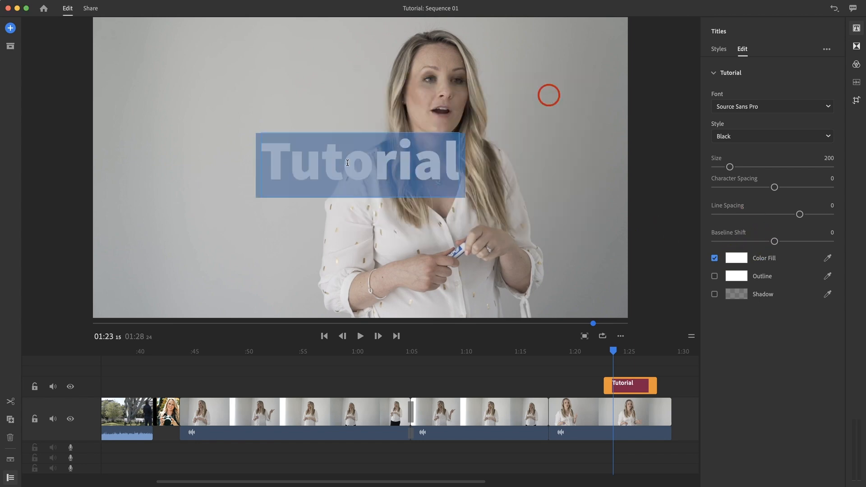
- Select the Tutorial text, give it a dark red Color Fill and reduce its Size to 108
{"action": "left_click", "coordinate": [437, 176]}
{"action": "left_click", "coordinate": [736, 256]}
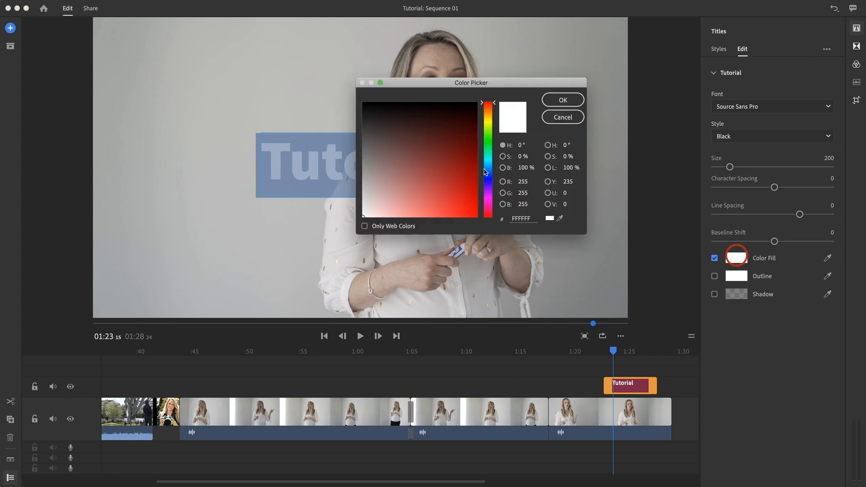
{"action": "left_click", "coordinate": [467, 171]}
{"action": "left_click", "coordinate": [550, 99]}
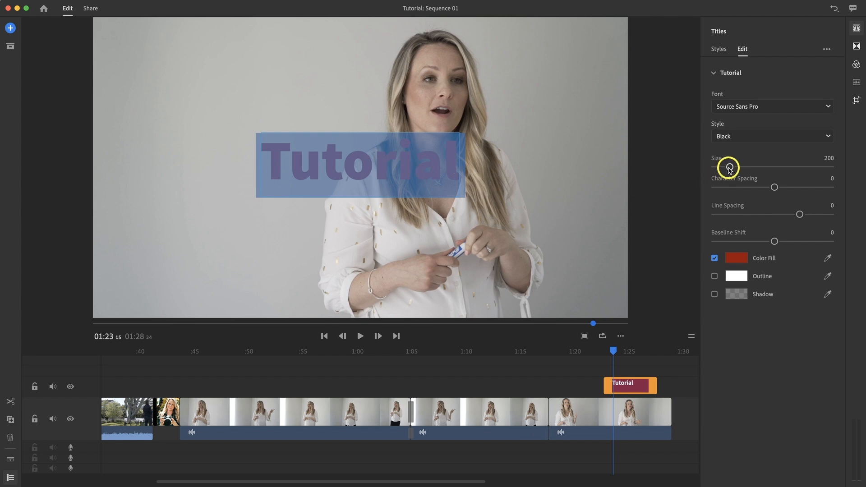
{"action": "left_click_drag", "start_coordinate": [729, 167], "coordinate": [724, 168]}
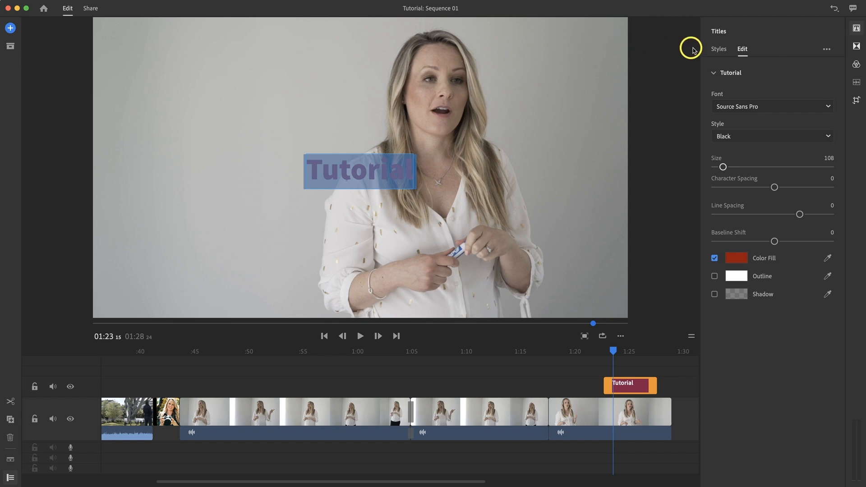
- Add a Basic Lower-Third Right title above the cut between the last two clips and bring it into the preview
{"action": "left_click", "coordinate": [719, 49]}
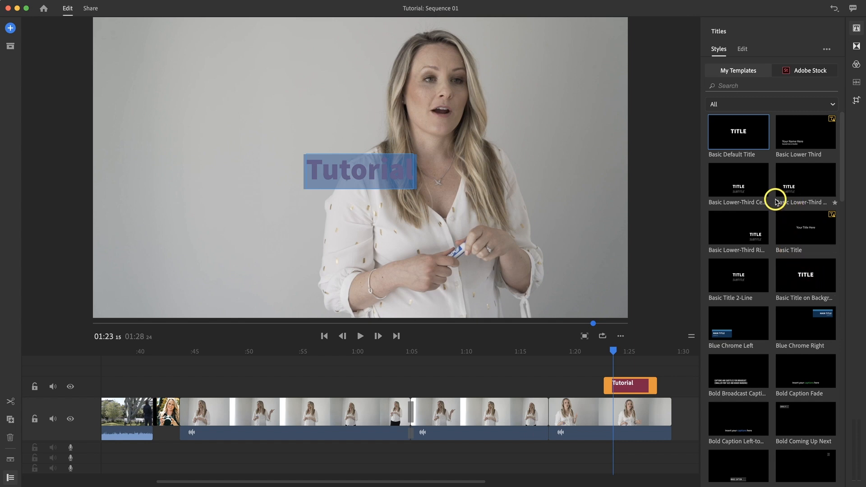
{"action": "left_click_drag", "start_coordinate": [757, 233], "coordinate": [536, 387]}
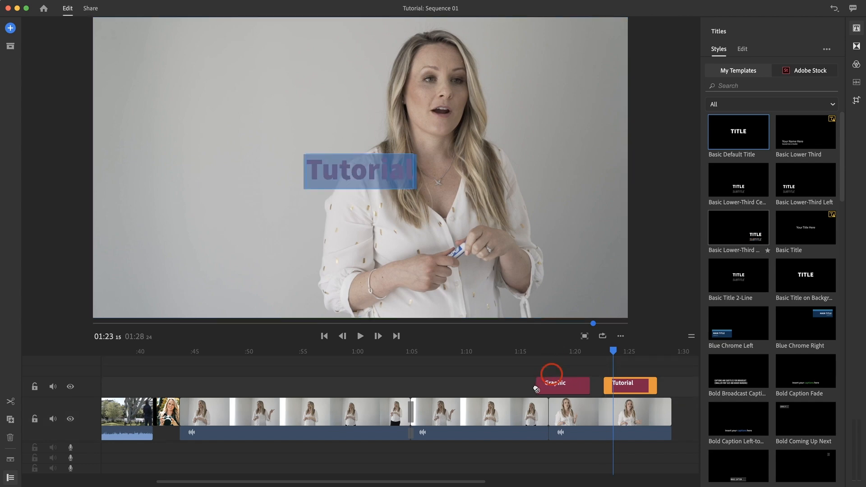
{"action": "left_click_drag", "start_coordinate": [614, 352], "coordinate": [558, 352]}
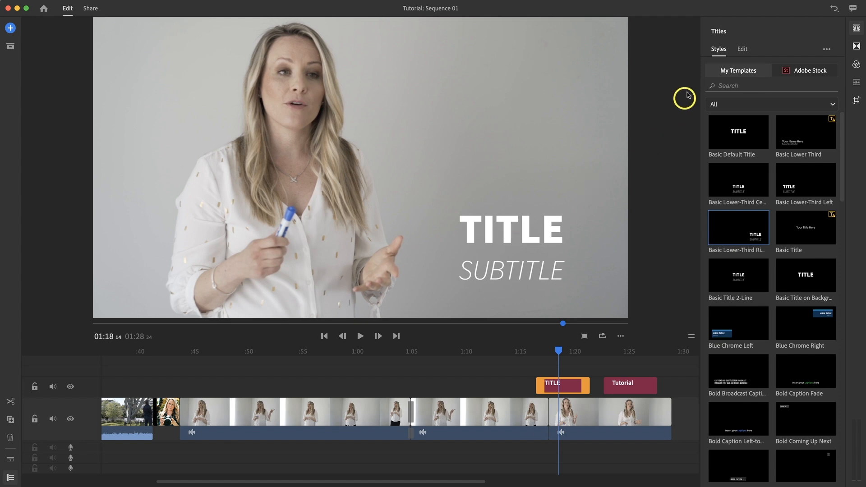
- Examine the separate font, size and color settings of the lower-third's TITLE and SUBTITLE text
{"action": "left_click", "coordinate": [743, 50]}
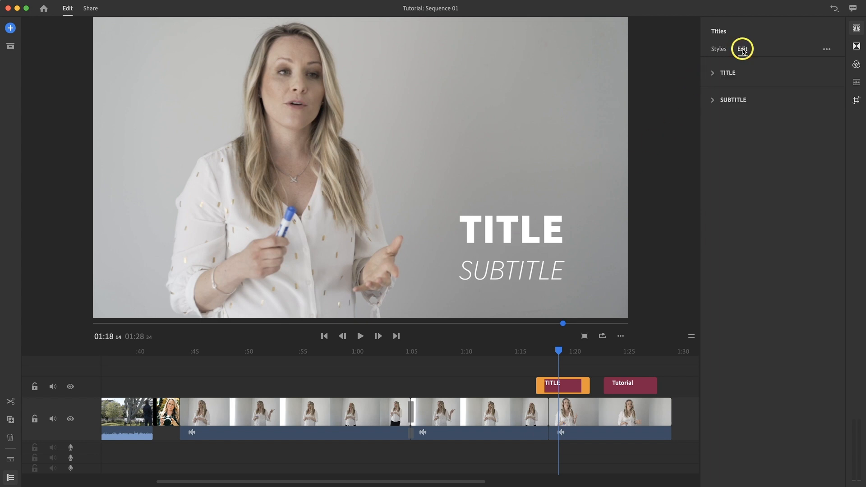
{"action": "left_click", "coordinate": [713, 100]}
{"action": "left_click", "coordinate": [713, 101]}
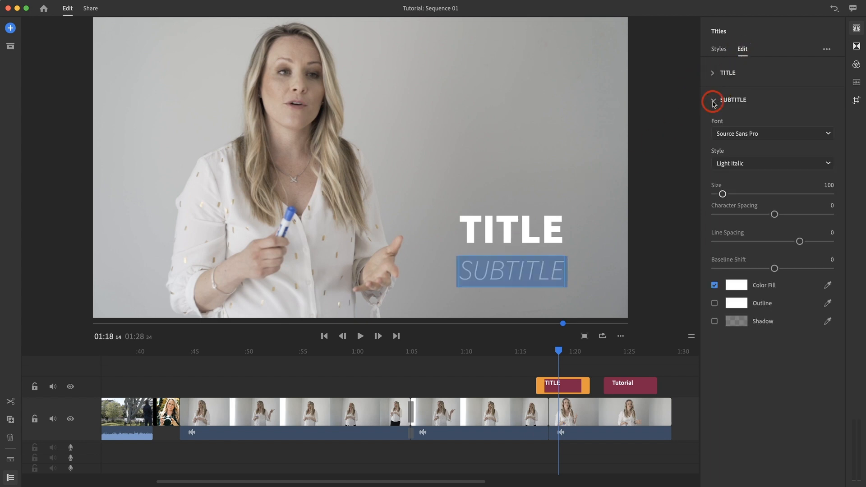
{"action": "left_click", "coordinate": [712, 74]}
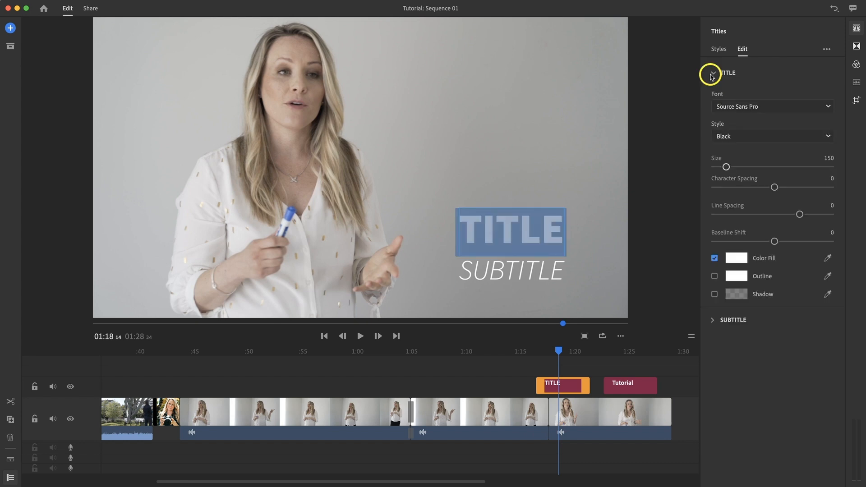
{"action": "left_click", "coordinate": [712, 74]}
{"action": "left_click", "coordinate": [713, 100]}
{"action": "left_click", "coordinate": [713, 102]}
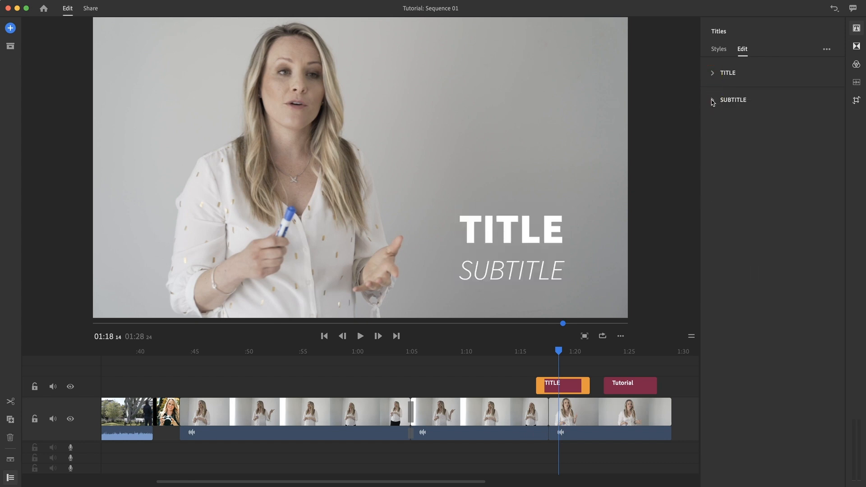
{"action": "left_click", "coordinate": [713, 101]}
- Add a Basic Title on Background before the lower-third title, at about 1:11, and bring it into the preview
{"action": "left_click", "coordinate": [722, 50]}
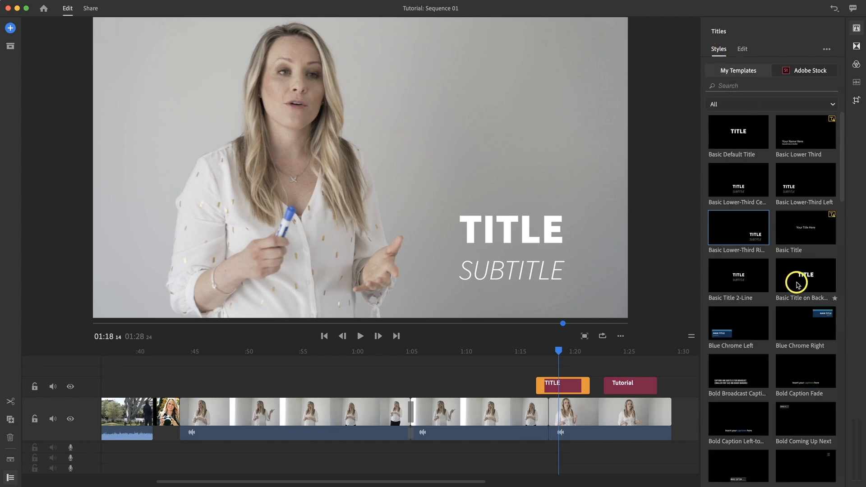
{"action": "left_click_drag", "start_coordinate": [807, 279], "coordinate": [470, 383]}
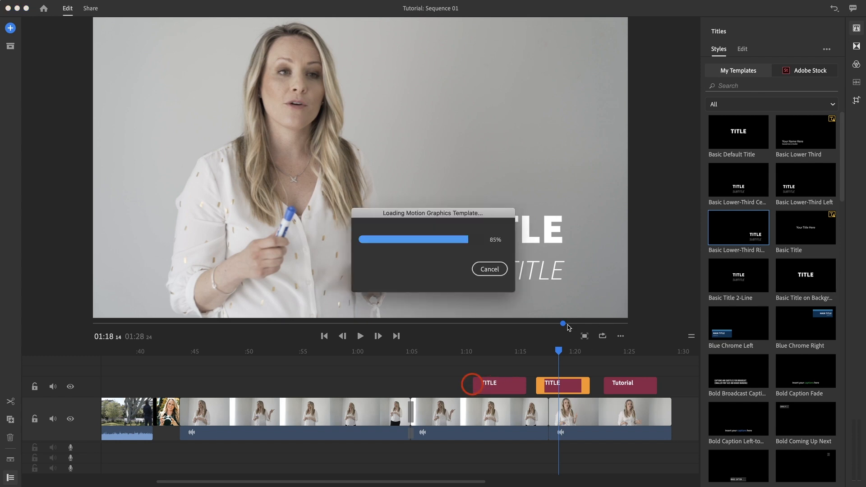
{"action": "left_click_drag", "start_coordinate": [559, 352], "coordinate": [501, 352]}
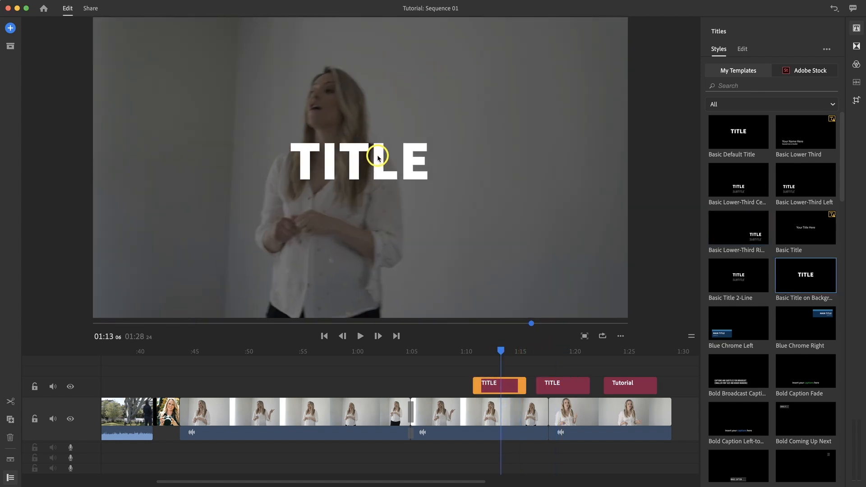
- Set the background title's Shape Color Fill to dark red A11010 and turn the shape's fill off
{"action": "left_click", "coordinate": [743, 49]}
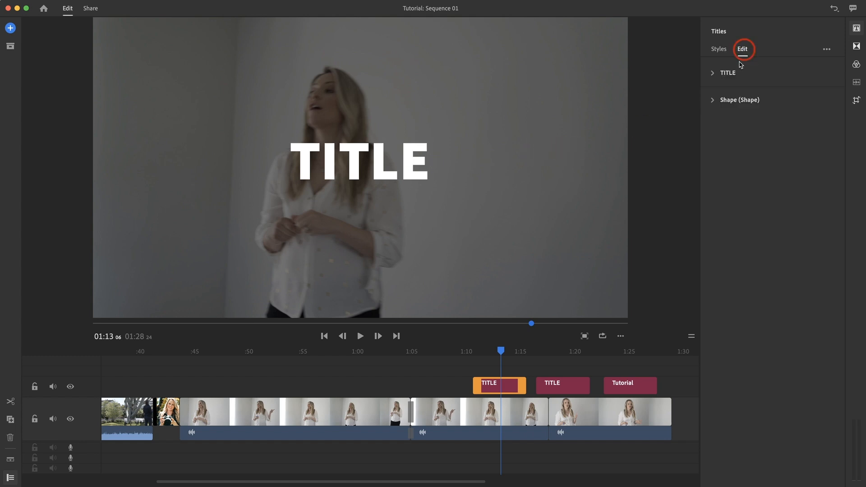
{"action": "left_click", "coordinate": [713, 100]}
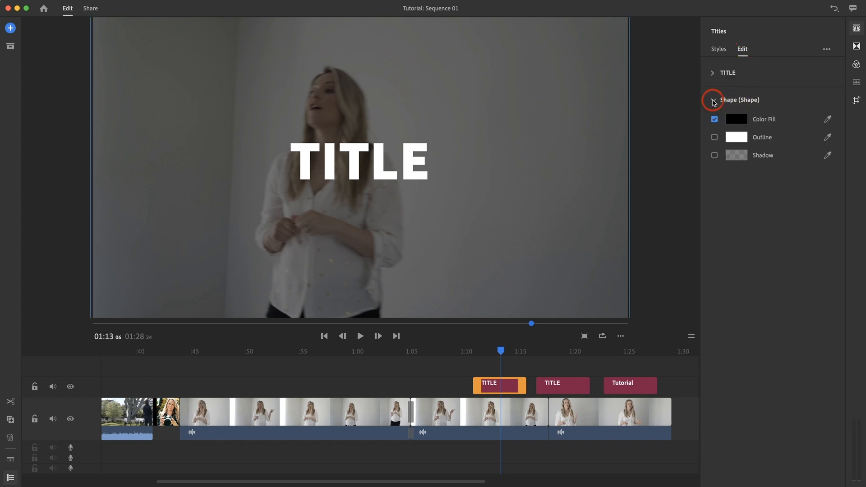
{"action": "left_click", "coordinate": [736, 122]}
{"action": "left_click", "coordinate": [464, 172]}
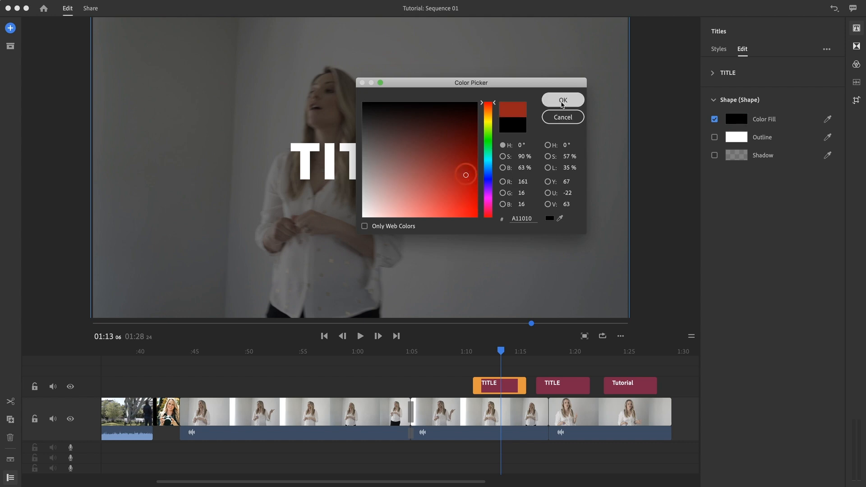
{"action": "left_click", "coordinate": [563, 100]}
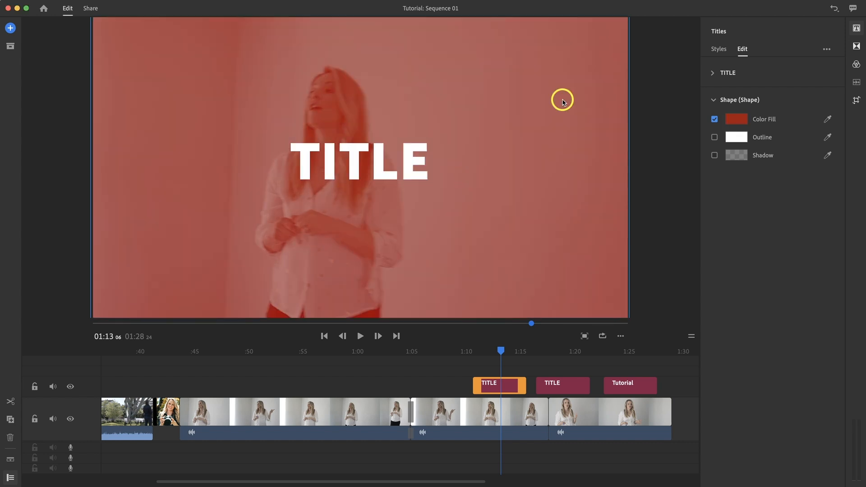
{"action": "left_click", "coordinate": [715, 119]}
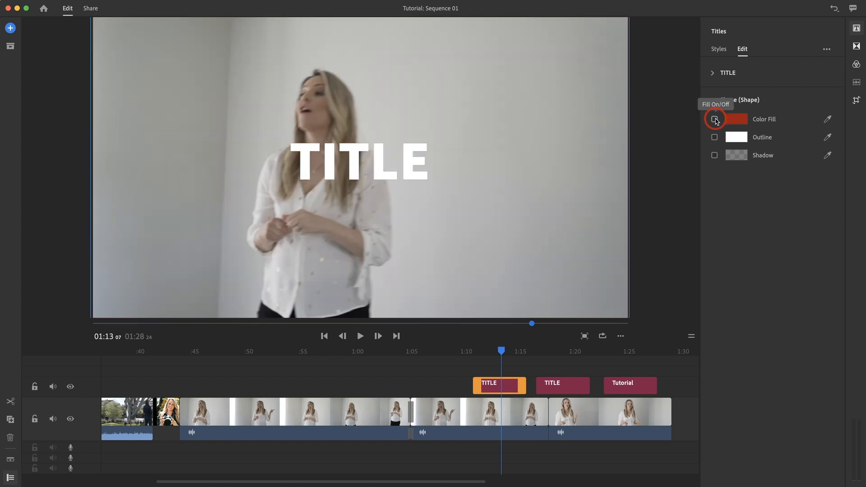
- Look through the title templates, from the basic titles to the lower thirds and captions
{"action": "left_click", "coordinate": [721, 50]}
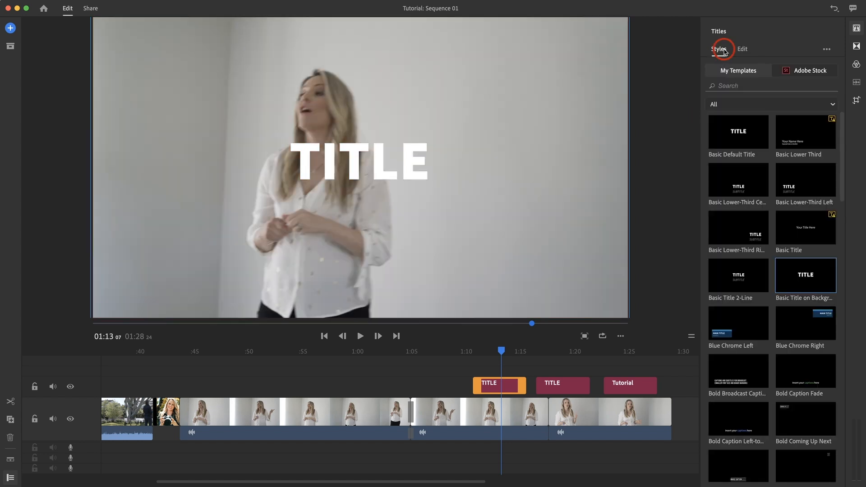
{"action": "scroll", "coordinate": [740, 253], "scroll_direction": "down", "scroll_amount": 2}
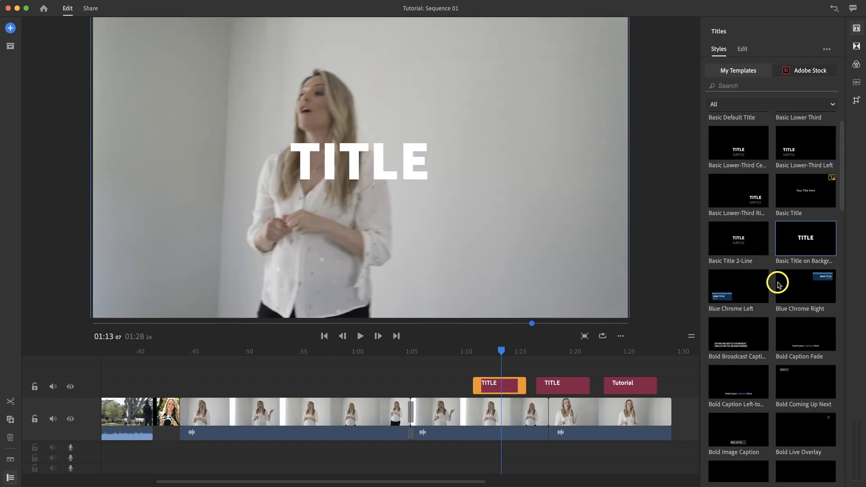
{"action": "scroll", "coordinate": [778, 284], "scroll_direction": "down", "scroll_amount": 5}
{"action": "scroll", "coordinate": [778, 284], "scroll_direction": "up", "scroll_amount": 4}
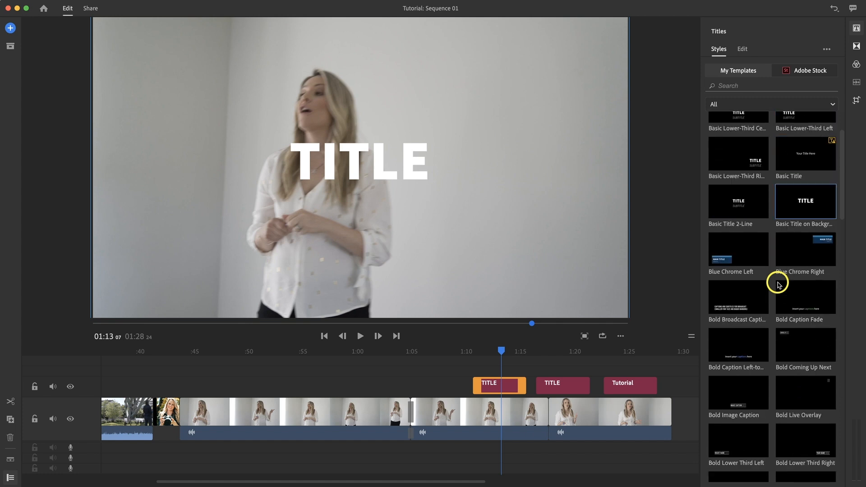
{"action": "scroll", "coordinate": [778, 285], "scroll_direction": "down", "scroll_amount": 2}
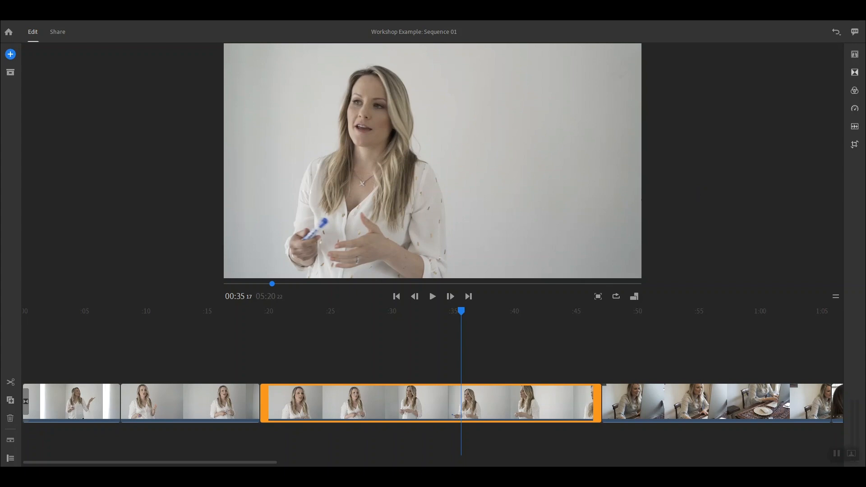
- Add a Solid Background graphic above the third clip at about 0:36 and bring it into the preview
{"action": "left_click", "coordinate": [855, 54]}
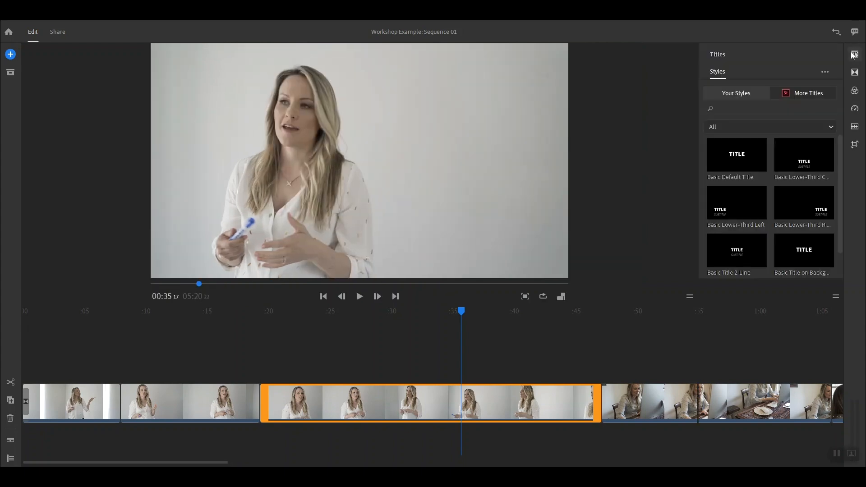
{"action": "scroll", "coordinate": [807, 274], "scroll_direction": "down", "scroll_amount": 3}
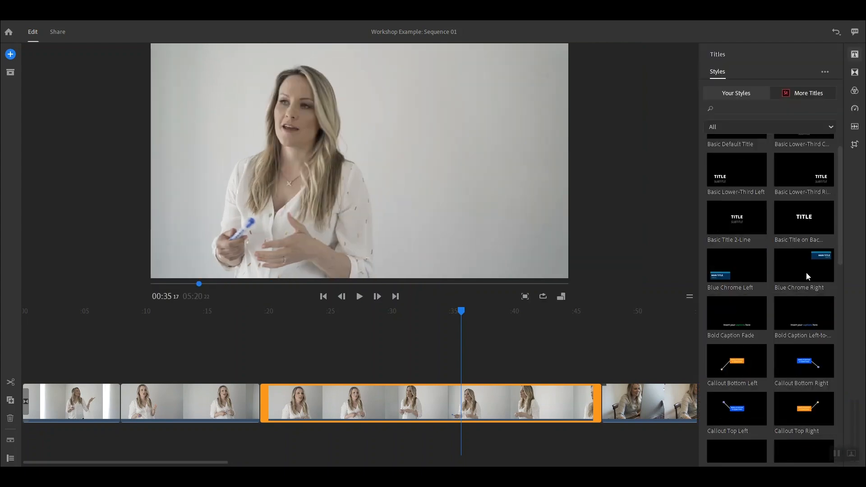
{"action": "scroll", "coordinate": [807, 274], "scroll_direction": "down", "scroll_amount": 4}
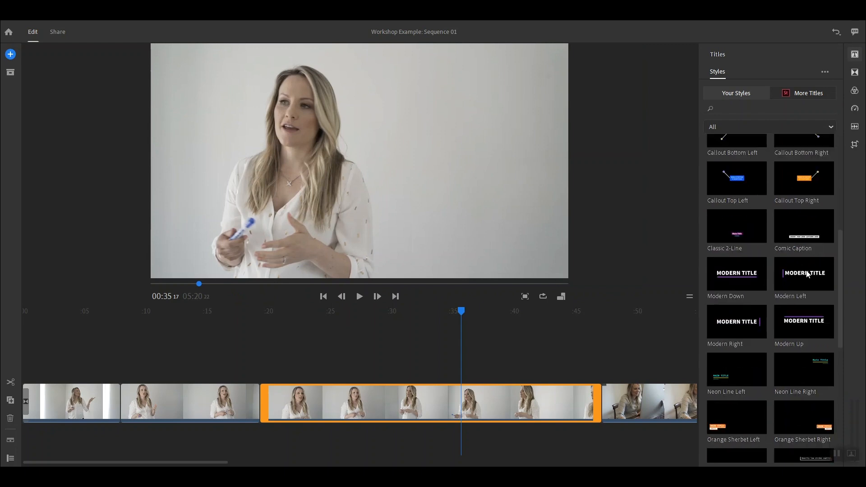
{"action": "scroll", "coordinate": [807, 274], "scroll_direction": "down", "scroll_amount": 4}
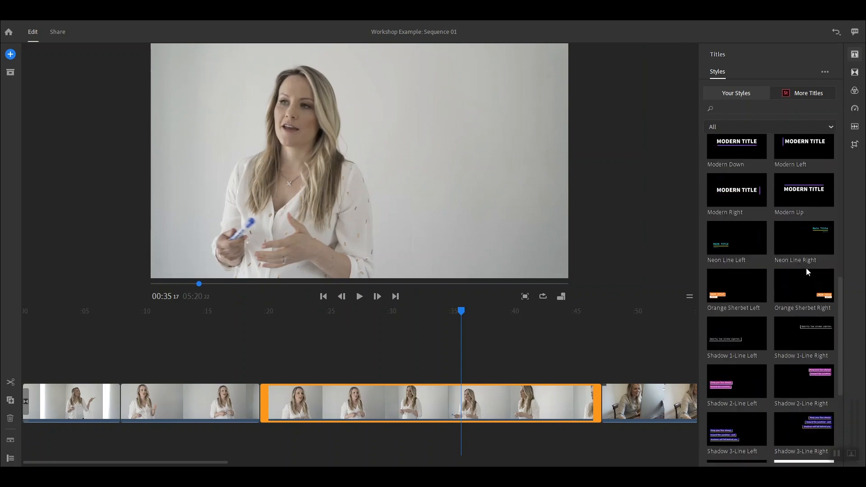
{"action": "scroll", "coordinate": [806, 266], "scroll_direction": "down", "scroll_amount": 1}
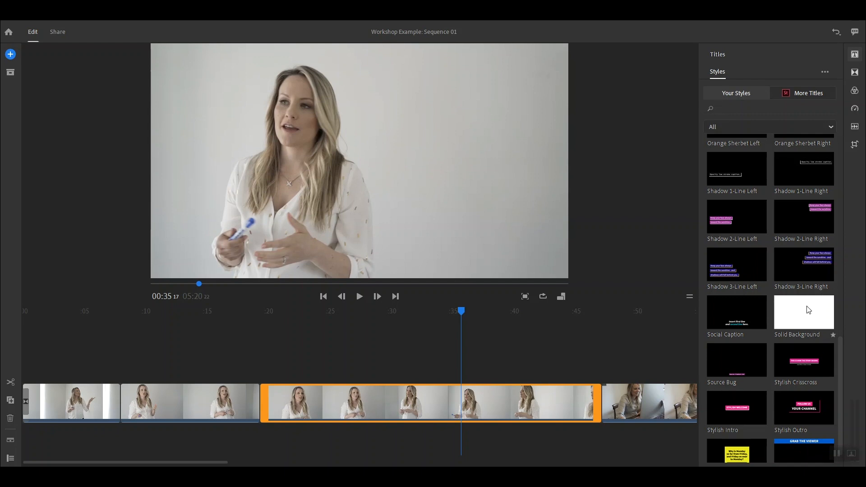
{"action": "left_click_drag", "start_coordinate": [727, 312], "coordinate": [471, 372]}
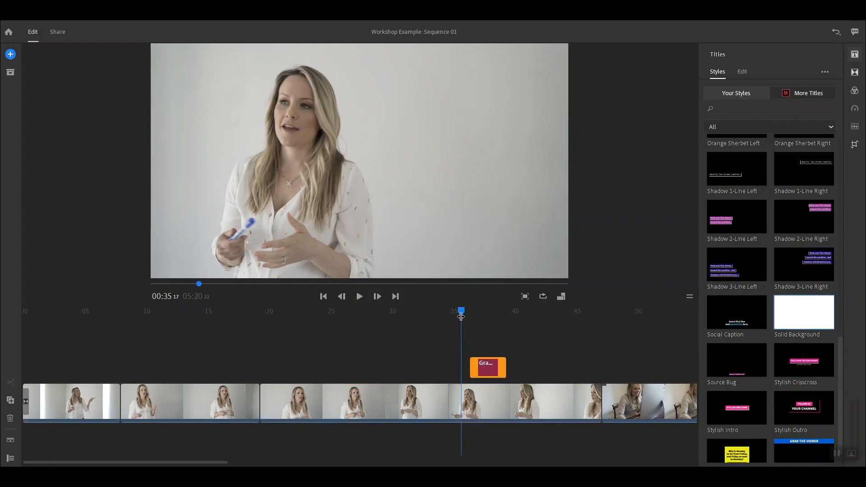
{"action": "left_click_drag", "start_coordinate": [461, 311], "coordinate": [485, 311]}
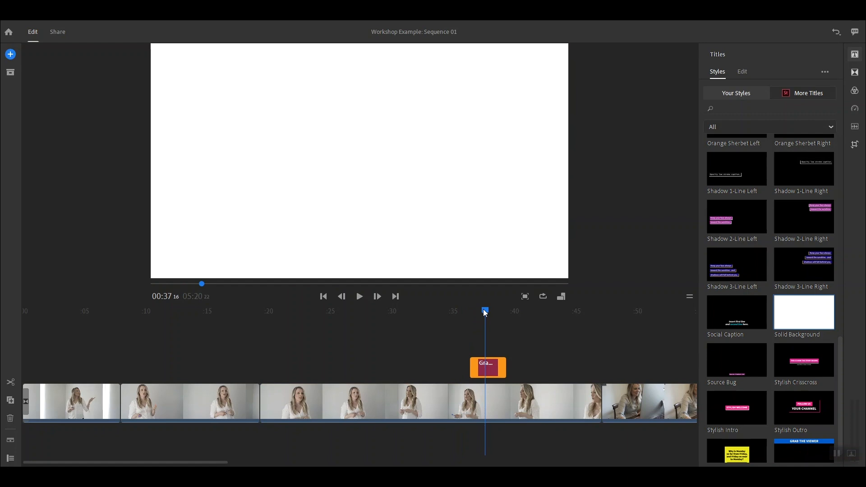
{"action": "mouse_move", "coordinate": [482, 313]}
{"action": "left_mouse_down"}
{"action": "mouse_move", "coordinate": [458, 310]}
{"action": "mouse_move", "coordinate": [478, 310]}
{"action": "left_mouse_up"}
- Set the Solid Background's Shape Color Fill to a very dark teal with a hue of 172°
{"action": "left_click", "coordinate": [743, 72]}
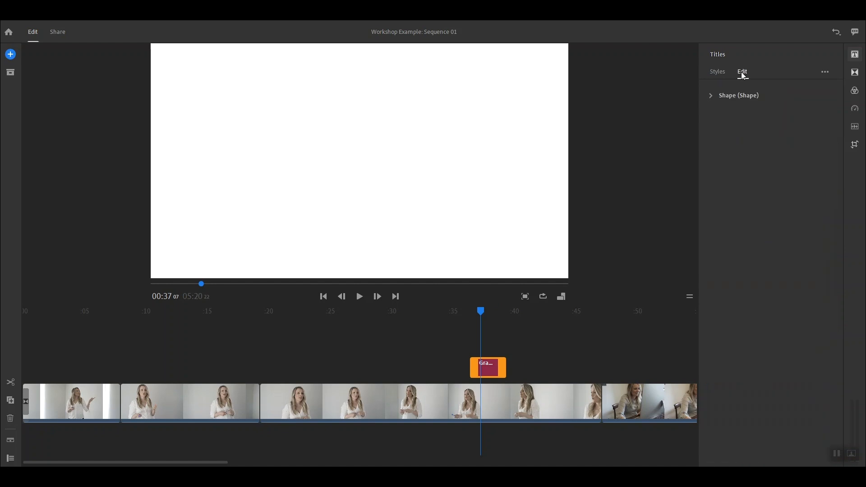
{"action": "left_click", "coordinate": [713, 95]}
{"action": "left_click", "coordinate": [742, 115]}
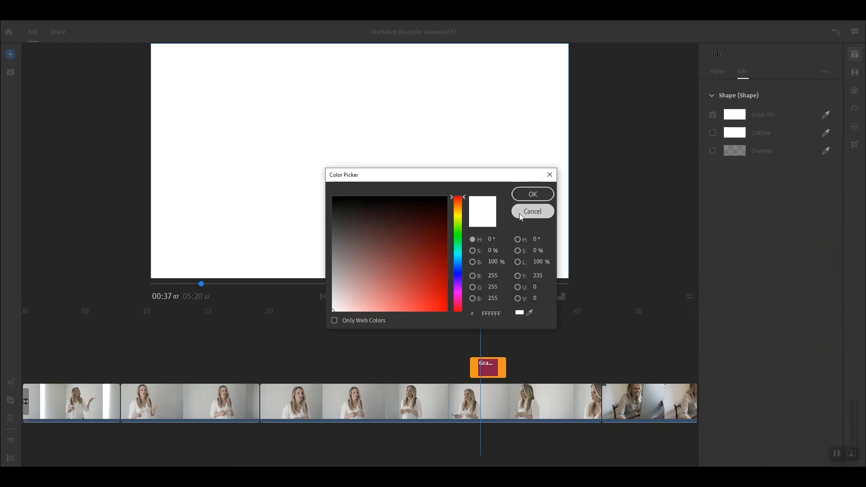
{"action": "left_click", "coordinate": [456, 251]}
{"action": "left_click", "coordinate": [436, 219]}
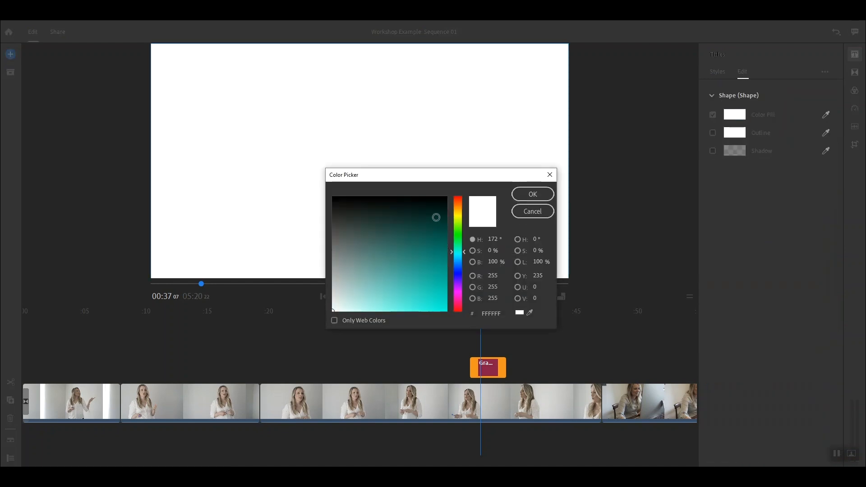
{"action": "left_click", "coordinate": [543, 195]}
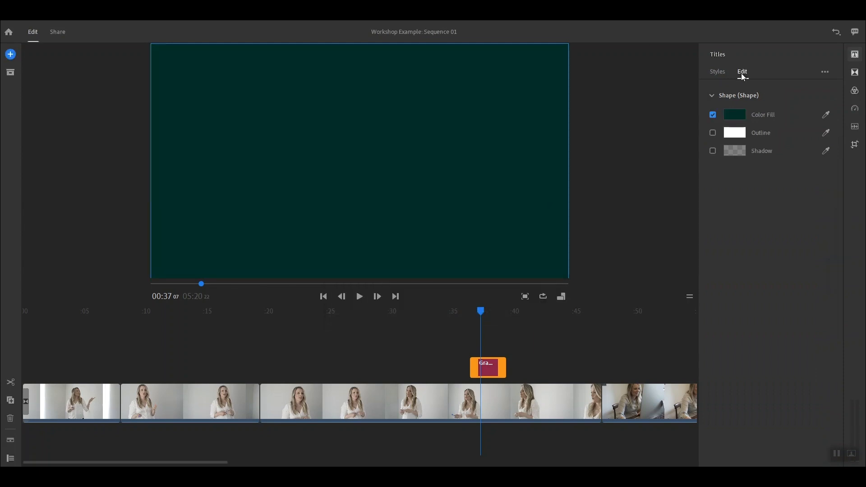
- Try the Basic Default Title style on the selected background graphic and undo the replacement
{"action": "left_click", "coordinate": [719, 72]}
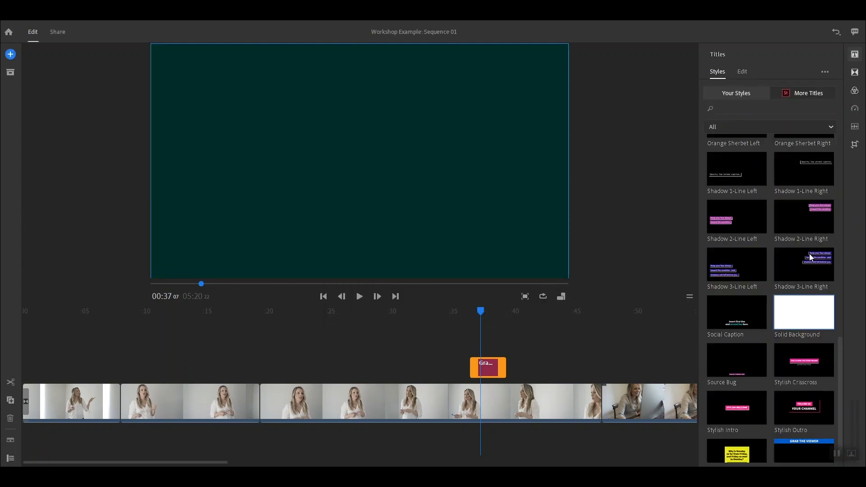
{"action": "scroll", "coordinate": [811, 258], "scroll_direction": "up", "scroll_amount": 10}
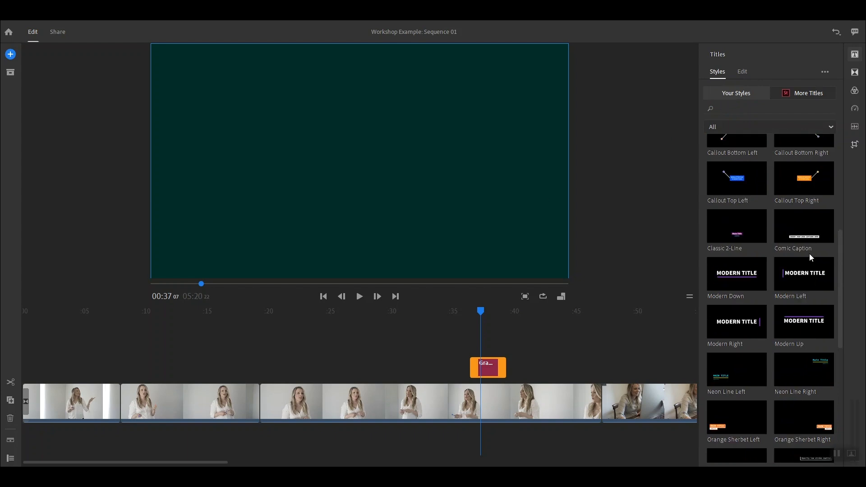
{"action": "scroll", "coordinate": [811, 257], "scroll_direction": "up", "scroll_amount": 3}
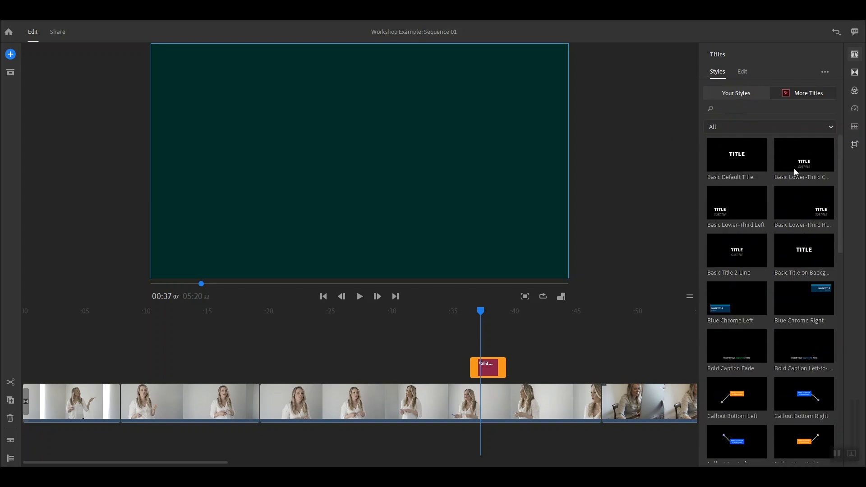
{"action": "left_click", "coordinate": [739, 155]}
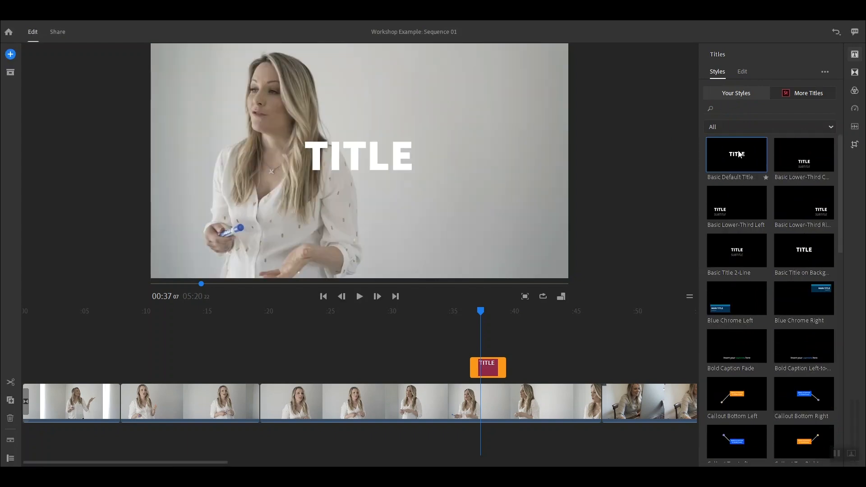
{"action": "left_click", "coordinate": [836, 32]}
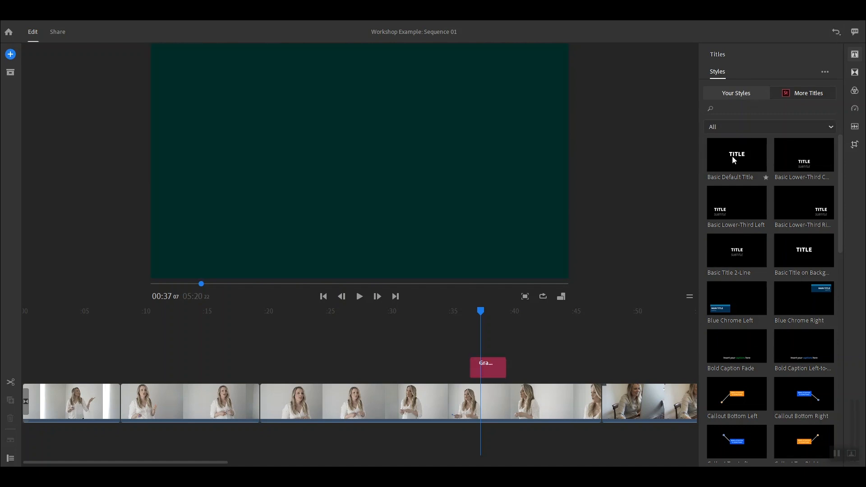
- Layer a Basic Default Title over the solid background, trimmed to the same length, and play the combination
{"action": "left_click_drag", "start_coordinate": [669, 191], "coordinate": [469, 346]}
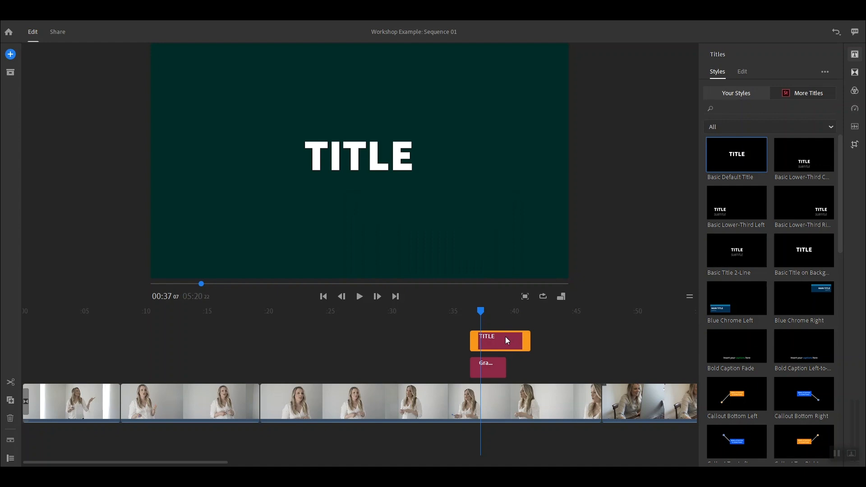
{"action": "left_click_drag", "start_coordinate": [529, 341], "coordinate": [502, 339]}
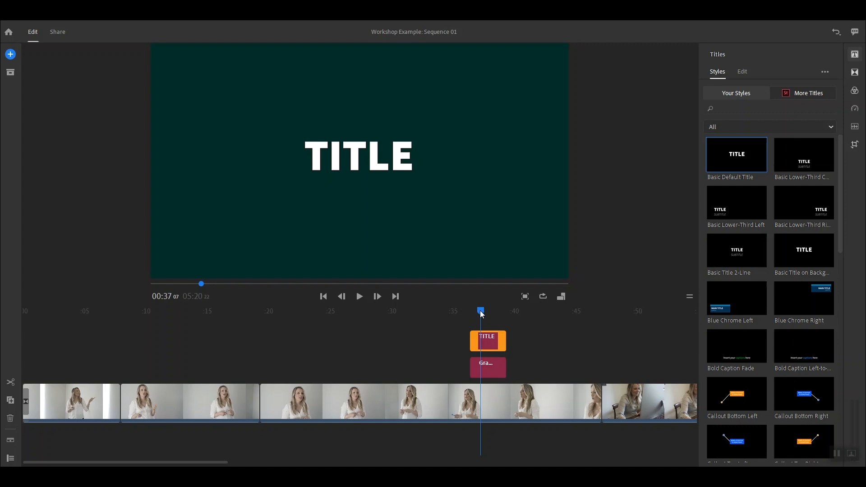
{"action": "left_click_drag", "start_coordinate": [480, 311], "coordinate": [468, 313]}
{"action": "key", "text": "space"}
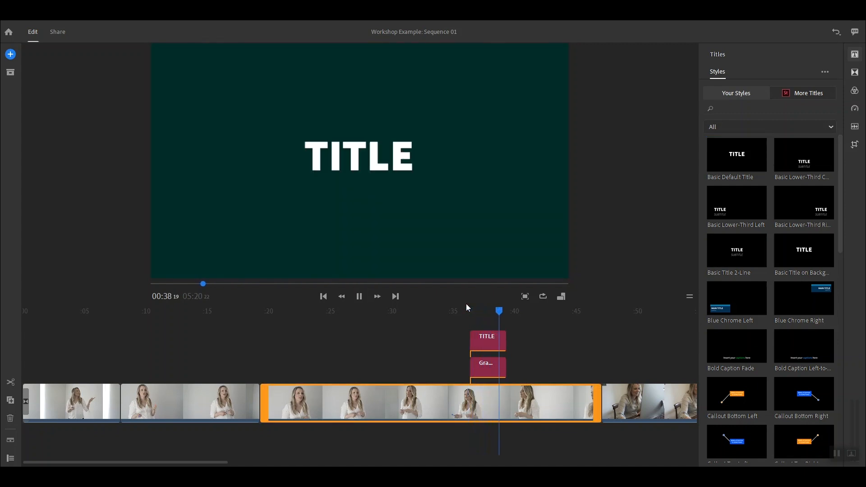
{"action": "key", "text": "space"}
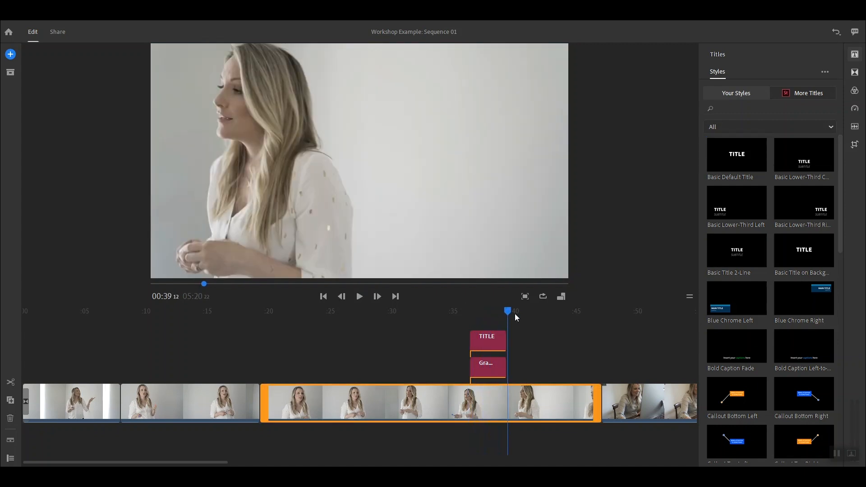
{"action": "left_click_drag", "start_coordinate": [508, 312], "coordinate": [494, 311]}
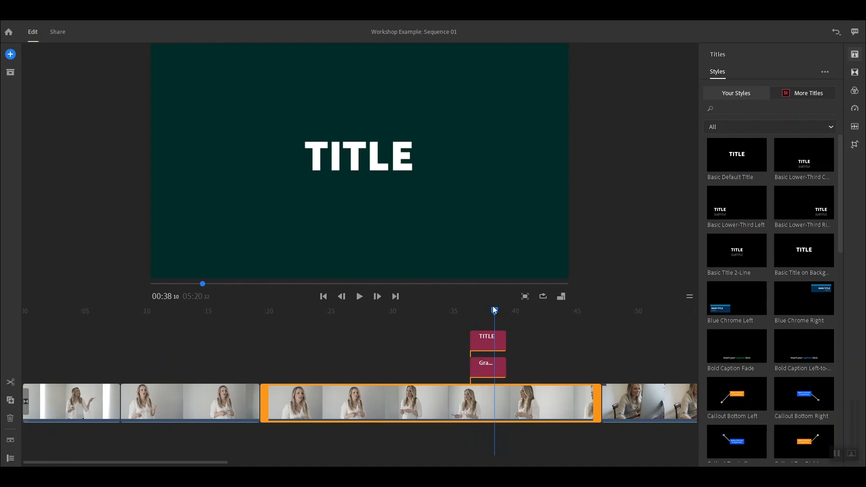
- Select the title above the solid background and open its TITLE text for editing in the preview
{"action": "left_click", "coordinate": [490, 340]}
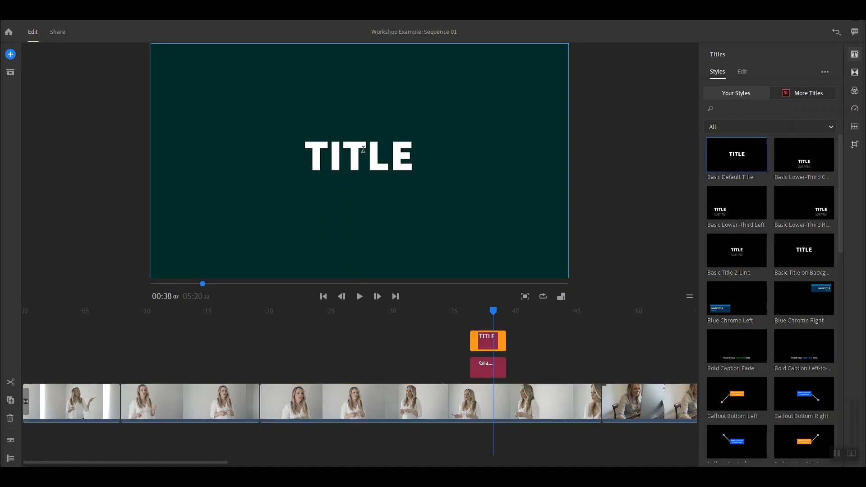
{"action": "double_click", "coordinate": [364, 150]}
{"action": "left_click", "coordinate": [368, 151]}
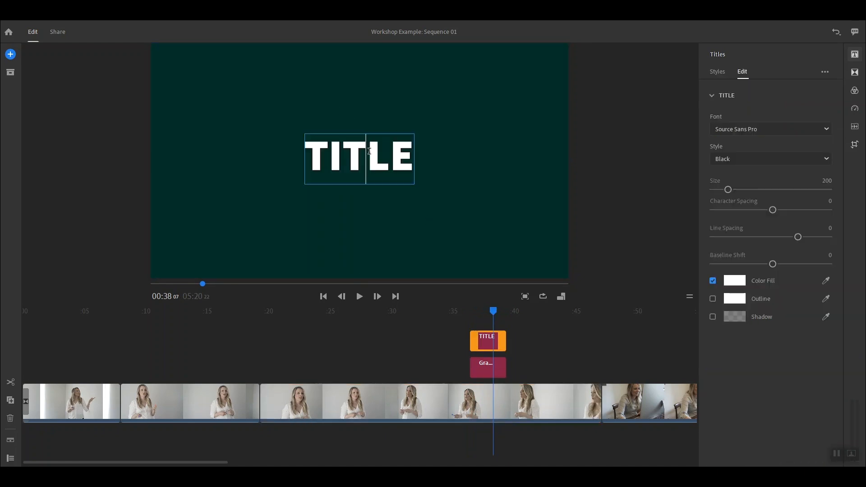
{"action": "left_click", "coordinate": [409, 155]}
{"action": "left_click", "coordinate": [859, 56]}
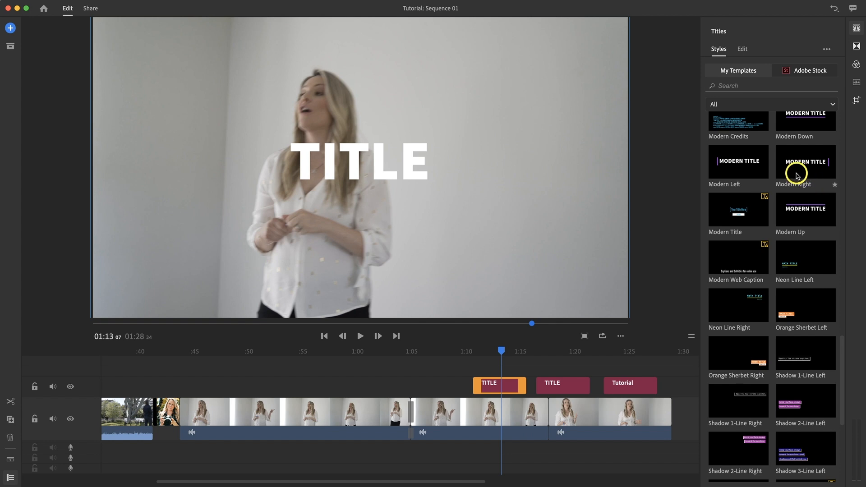
- Add a Modern Down title at the cut near 1:05 and play its animation
{"action": "scroll", "coordinate": [797, 172], "scroll_direction": "up", "scroll_amount": 5}
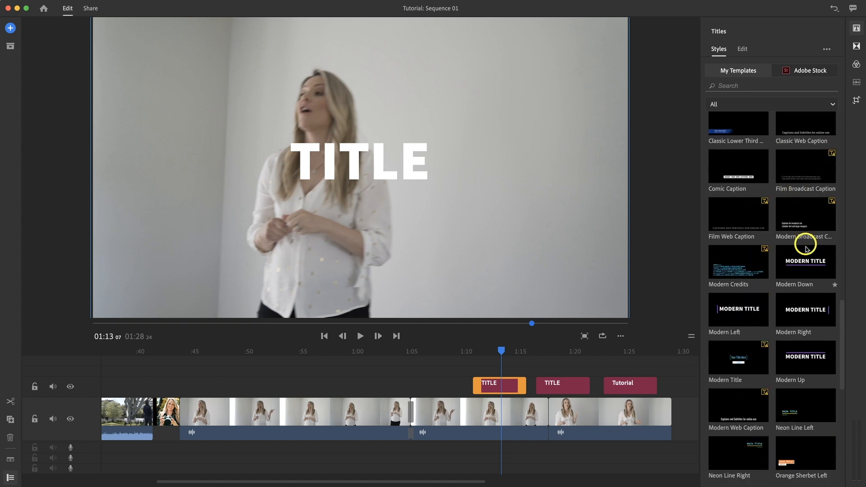
{"action": "left_click_drag", "start_coordinate": [807, 264], "coordinate": [408, 385]}
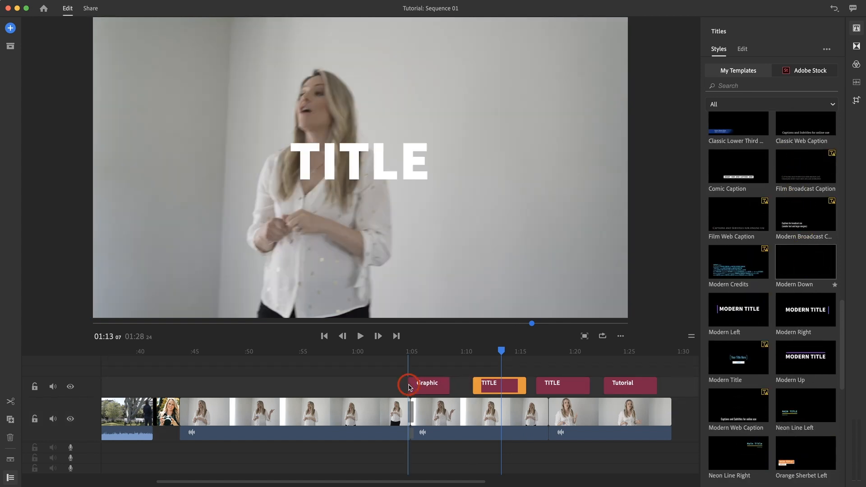
{"action": "left_click_drag", "start_coordinate": [502, 352], "coordinate": [408, 353]}
{"action": "key", "text": "space"}
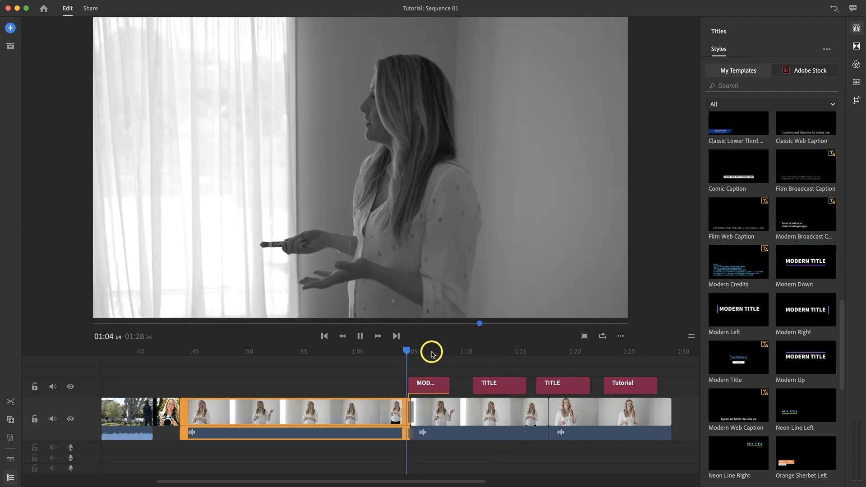
{"action": "key", "text": "space"}
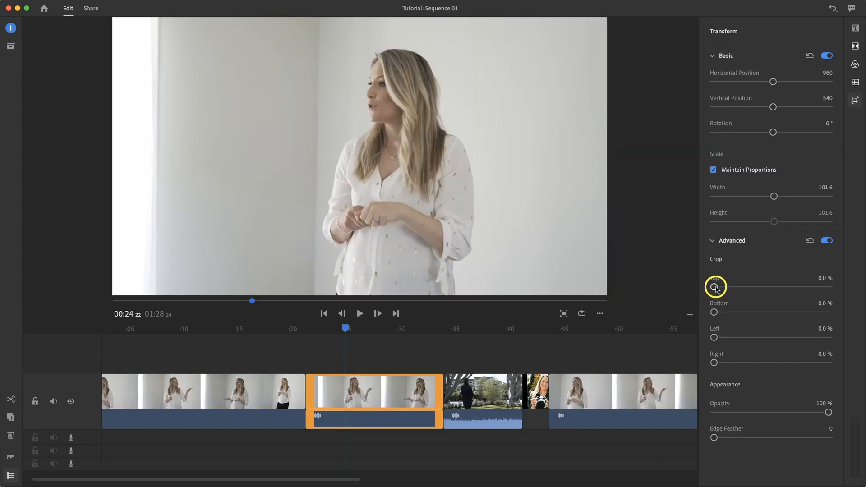
- Increase the top crop of the selected clip at about 0:24
{"action": "left_click_drag", "start_coordinate": [717, 287], "coordinate": [723, 310]}
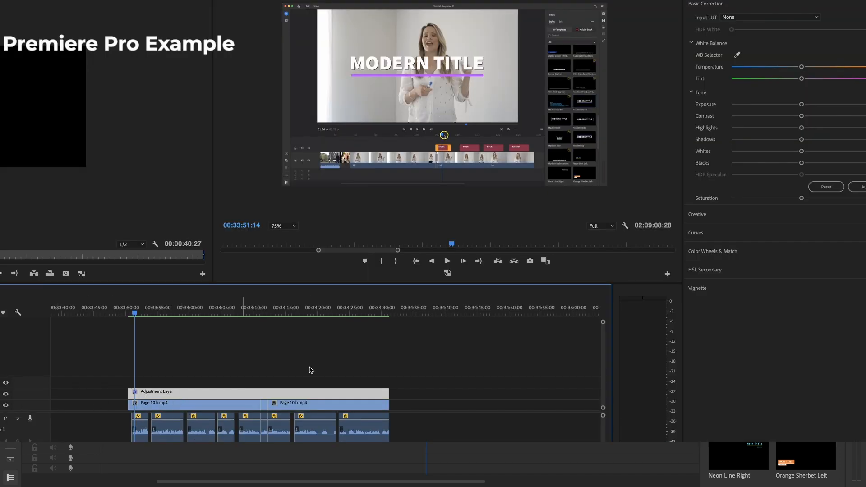
- In Premiere Pro, warm the adjustment layer's white balance Temperature and toggle its track output to compare the look
{"action": "left_click_drag", "start_coordinate": [801, 66], "coordinate": [852, 67]}
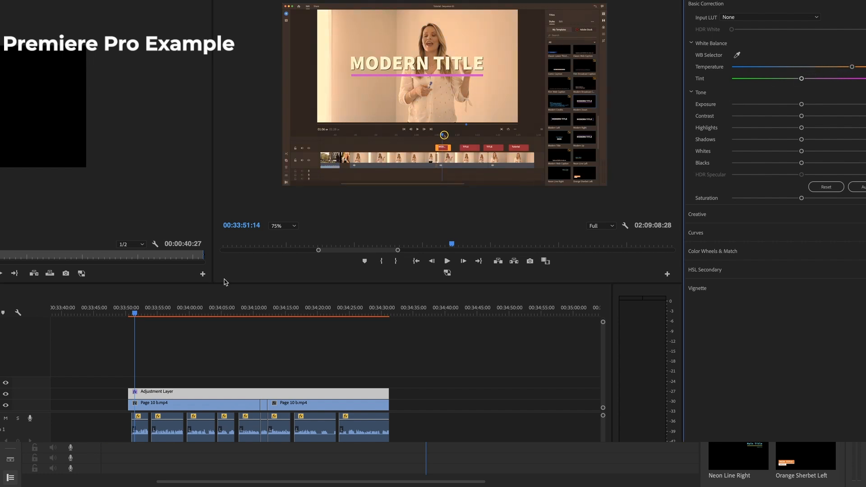
{"action": "left_click", "coordinate": [6, 395]}
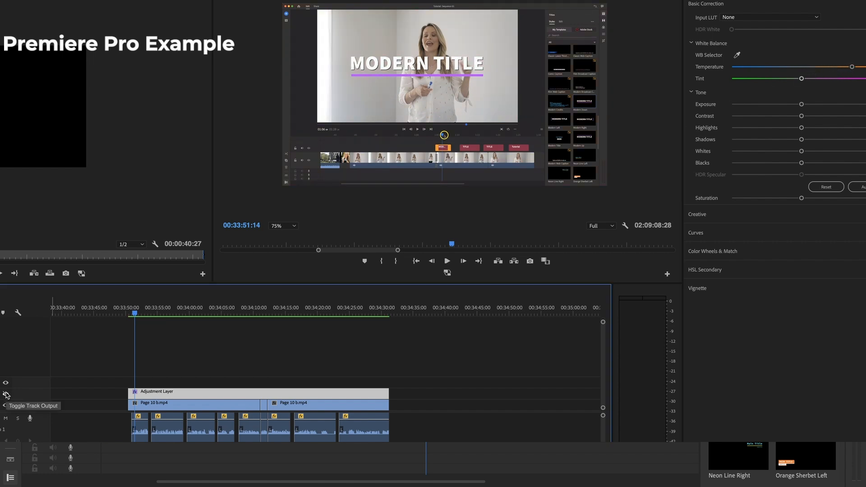
{"action": "left_click", "coordinate": [6, 395]}
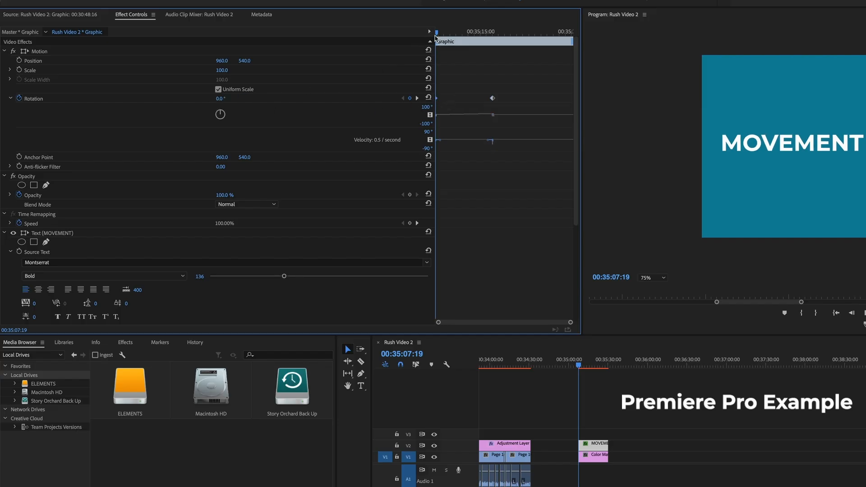
- Scrub through the MOVEMENT graphic's rotation animation up to its second keyframe
{"action": "left_click_drag", "start_coordinate": [436, 35], "coordinate": [494, 43]}
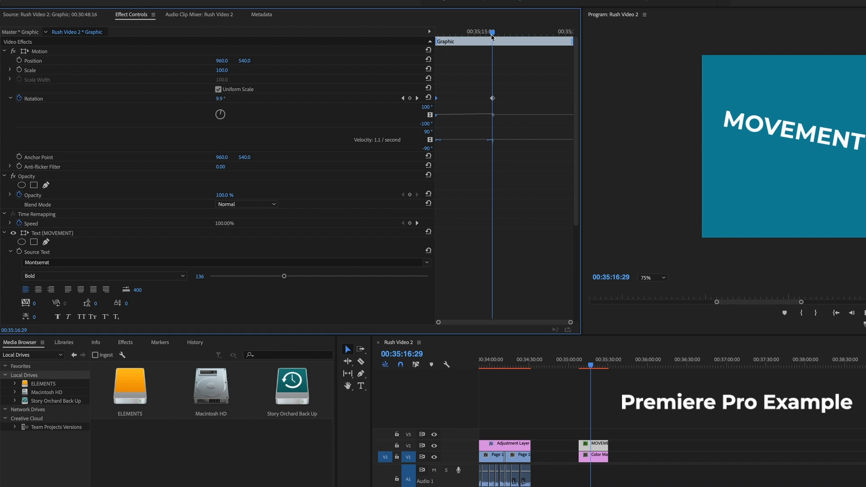
{"action": "mouse_move", "coordinate": [492, 35]}
{"action": "left_mouse_down"}
{"action": "mouse_move", "coordinate": [438, 39]}
{"action": "mouse_move", "coordinate": [492, 45]}
{"action": "left_mouse_up"}
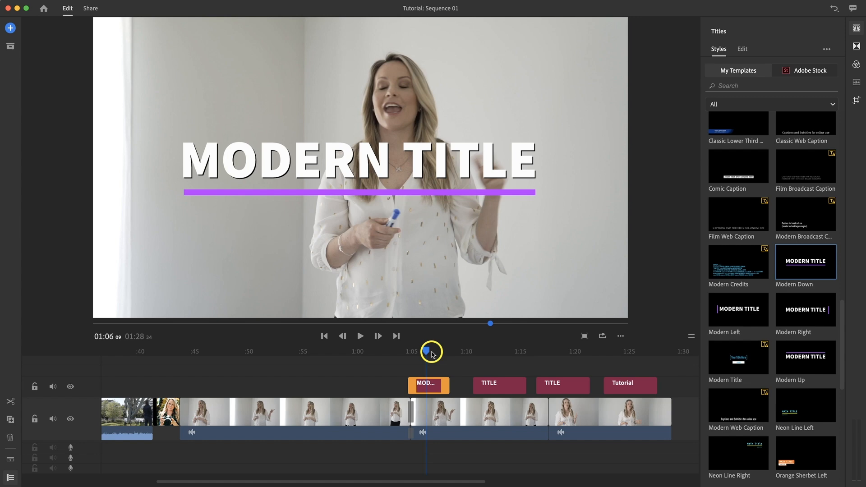